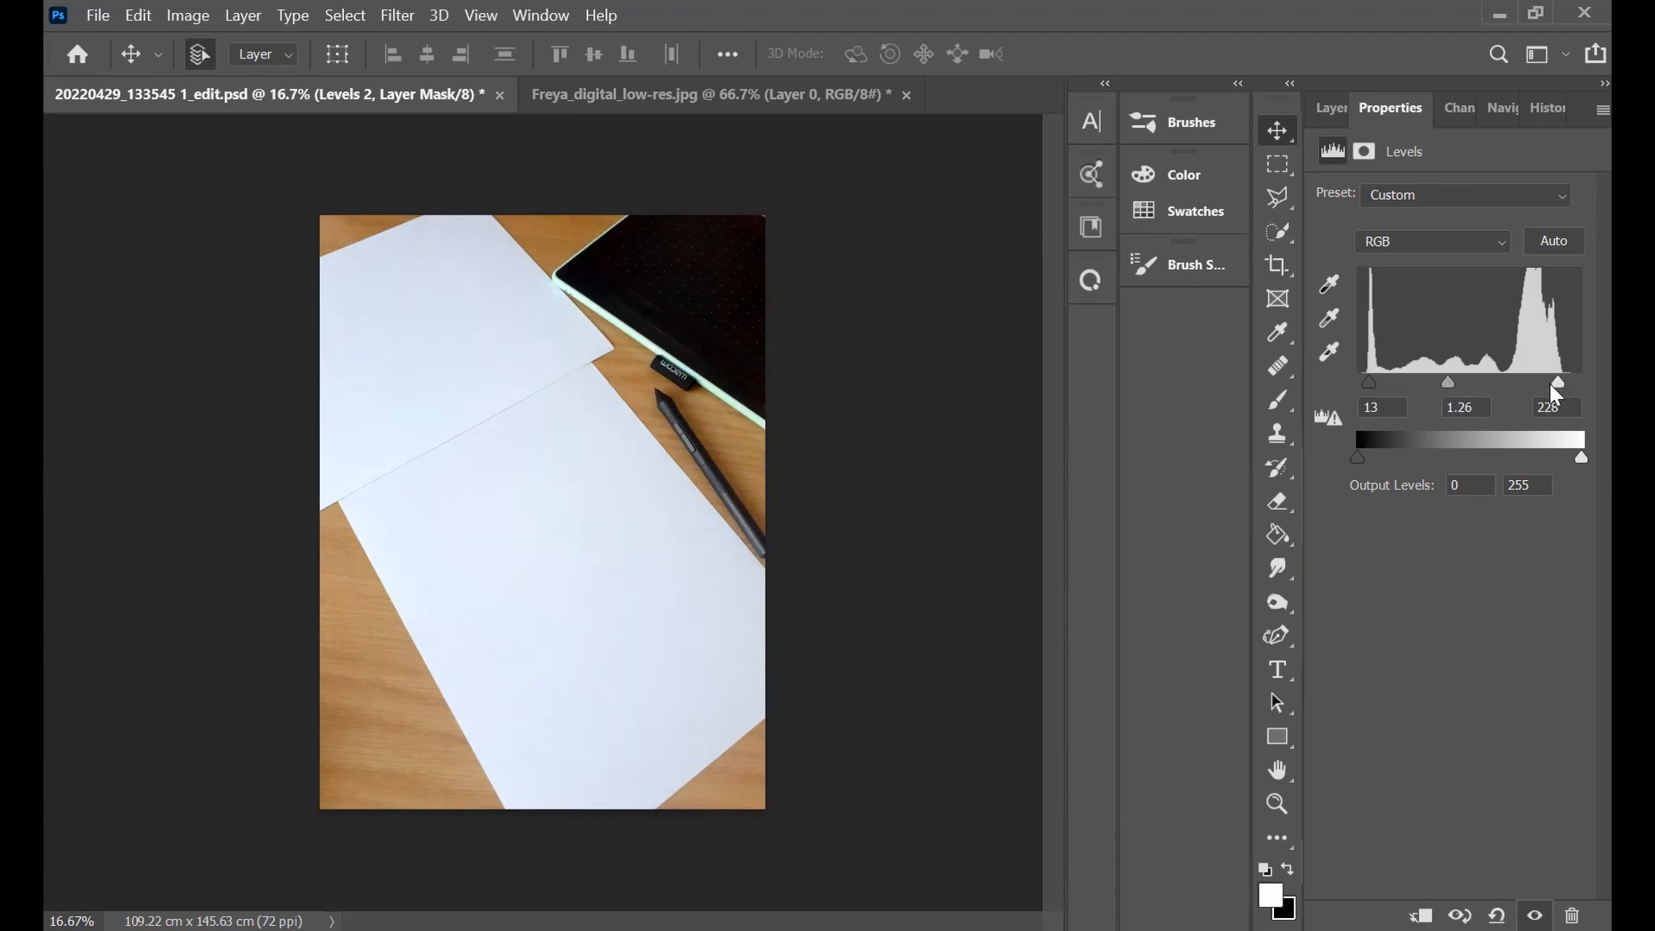
Copy the artwork layer from Freya_digital_low-res.jpg into the desk photo document, over the lower blank sheet.
{"action": "left_click", "coordinate": [1323, 109]}
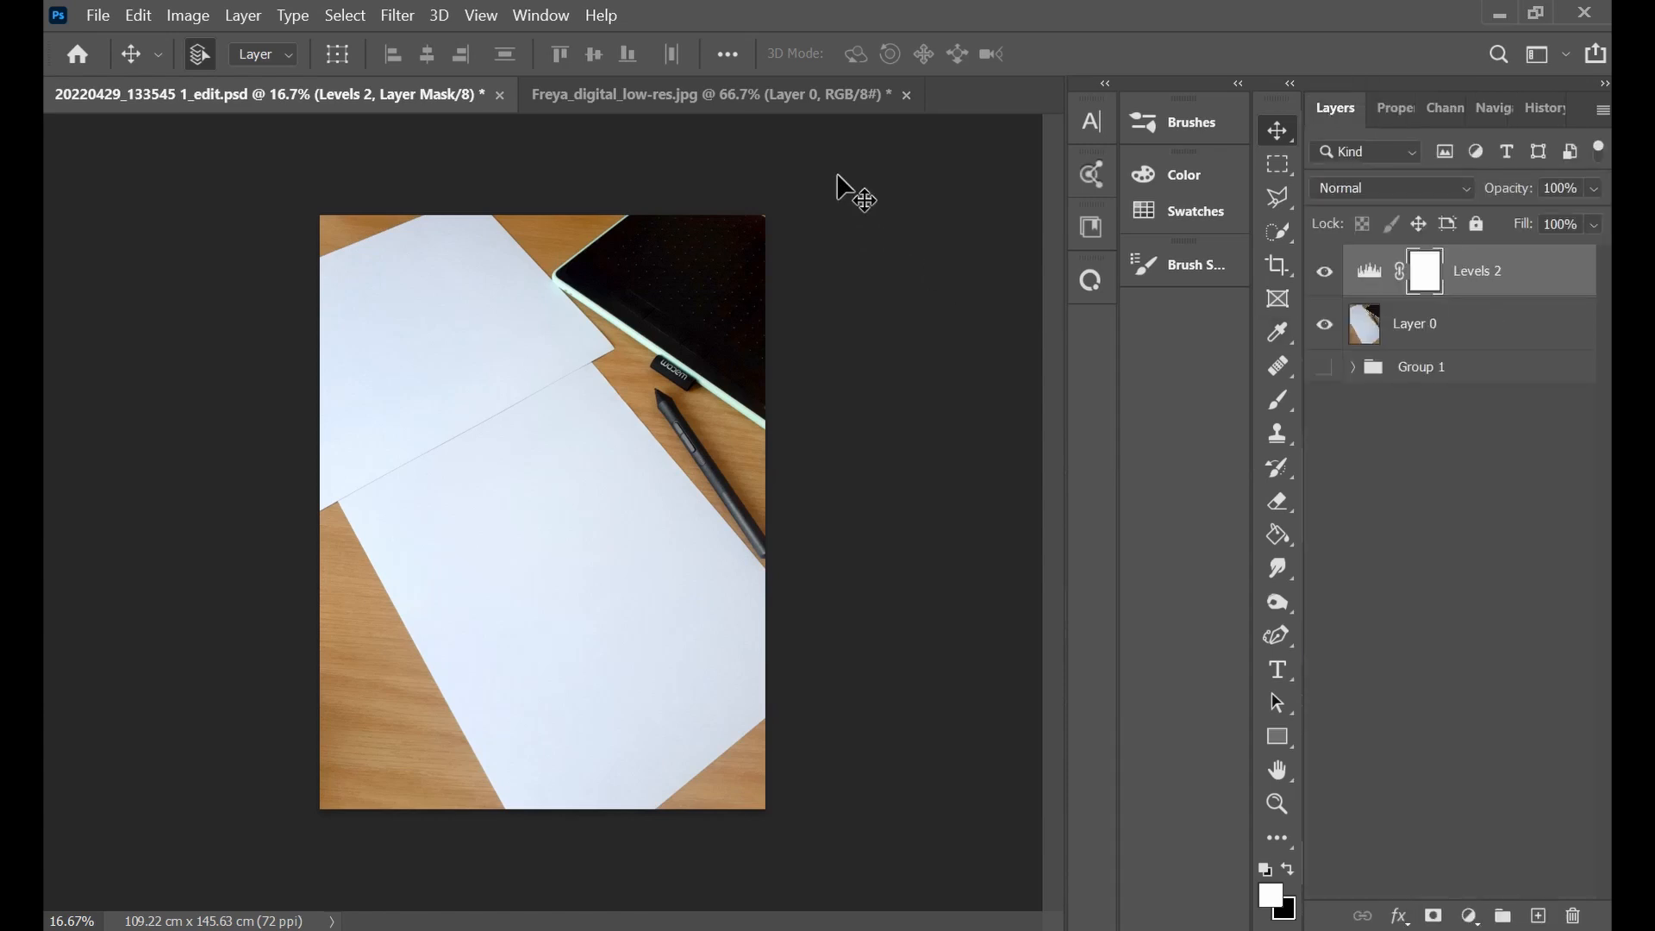
{"action": "left_click", "coordinate": [828, 94]}
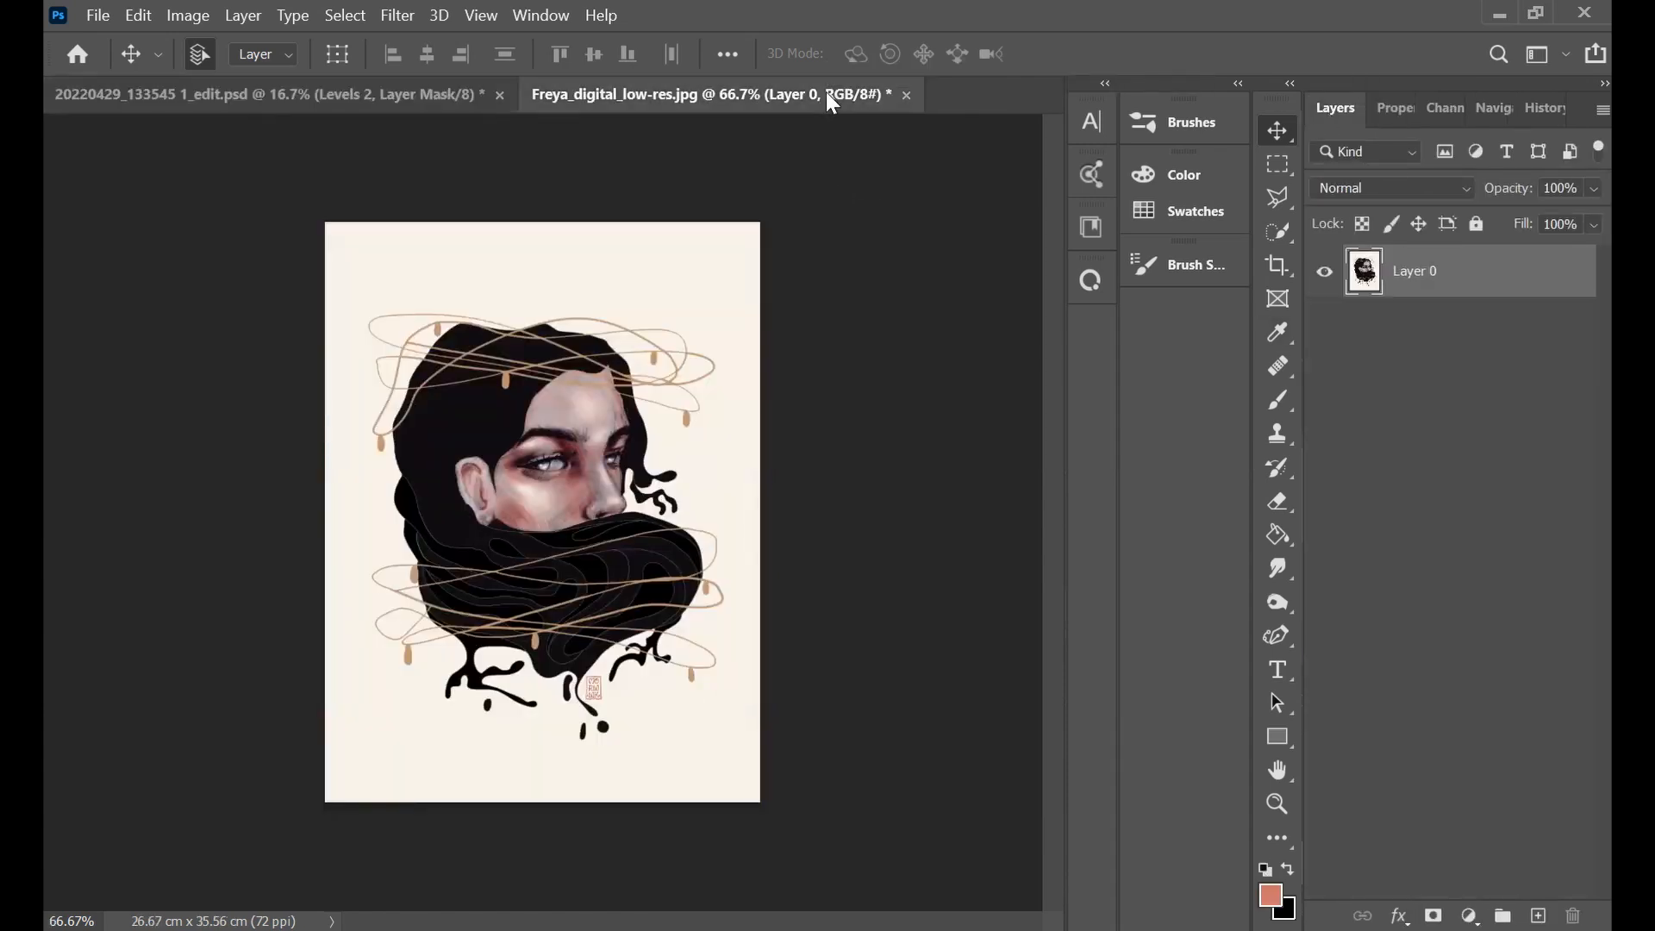
{"action": "left_click_drag", "start_coordinate": [1363, 294], "coordinate": [513, 491]}
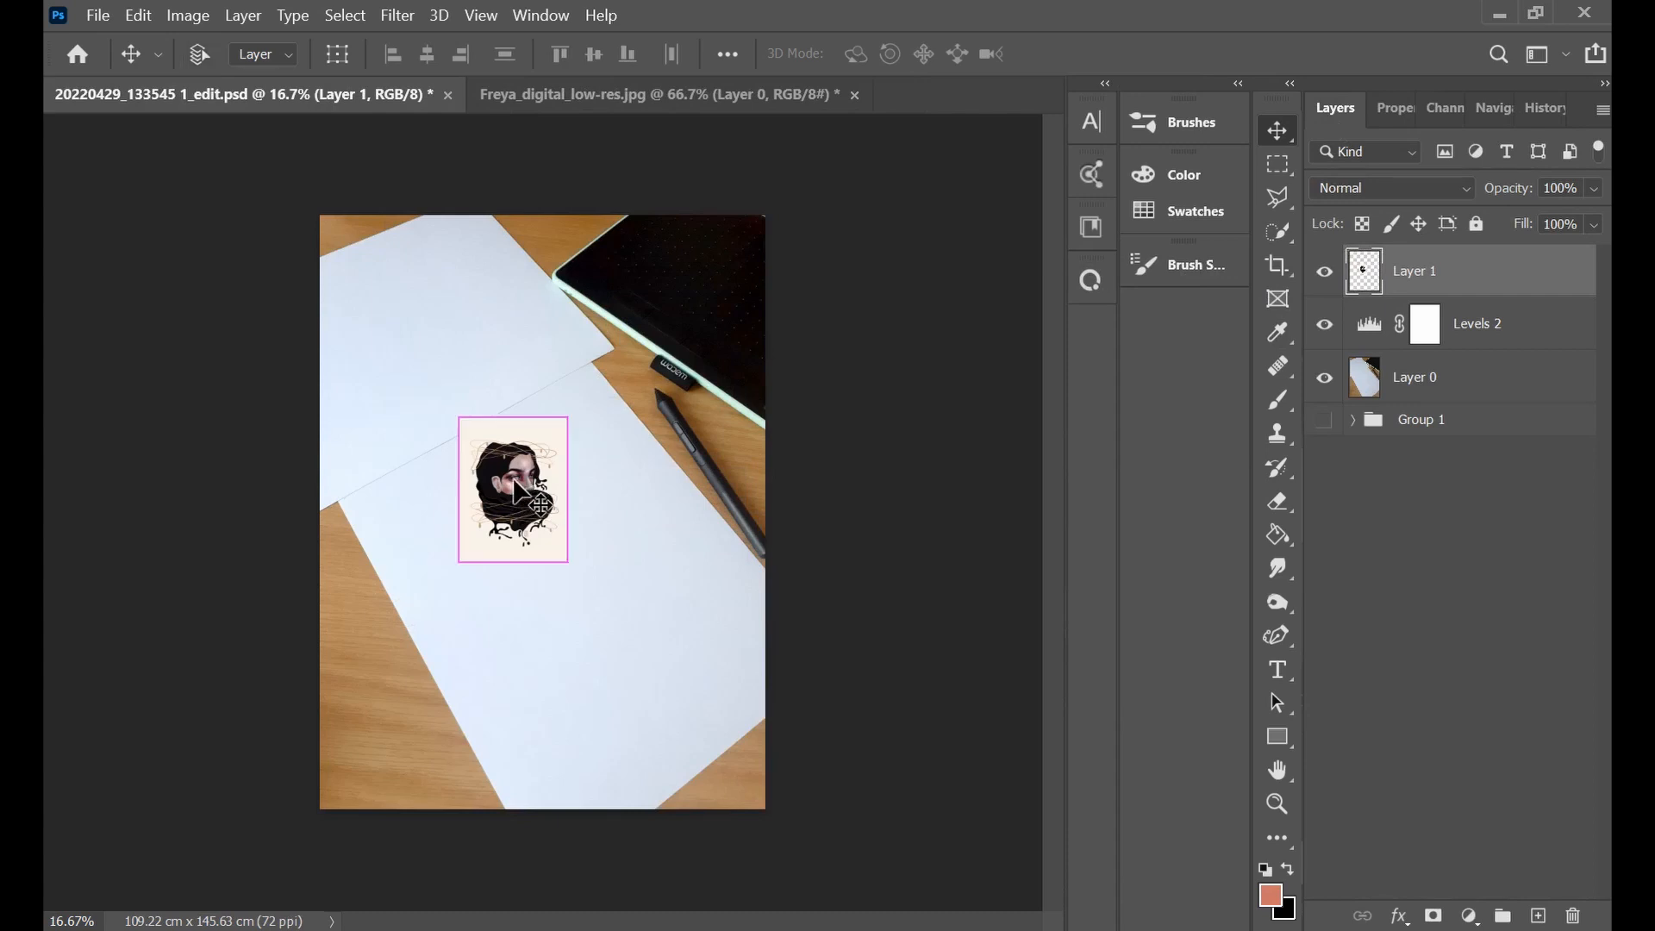
Free-transform the artwork to cover the lower sheet, rotating it about -33° and scaling it to about 291%.
{"action": "key", "text": "ctrl+t"}
{"action": "left_click_drag", "start_coordinate": [537, 529], "coordinate": [566, 544]}
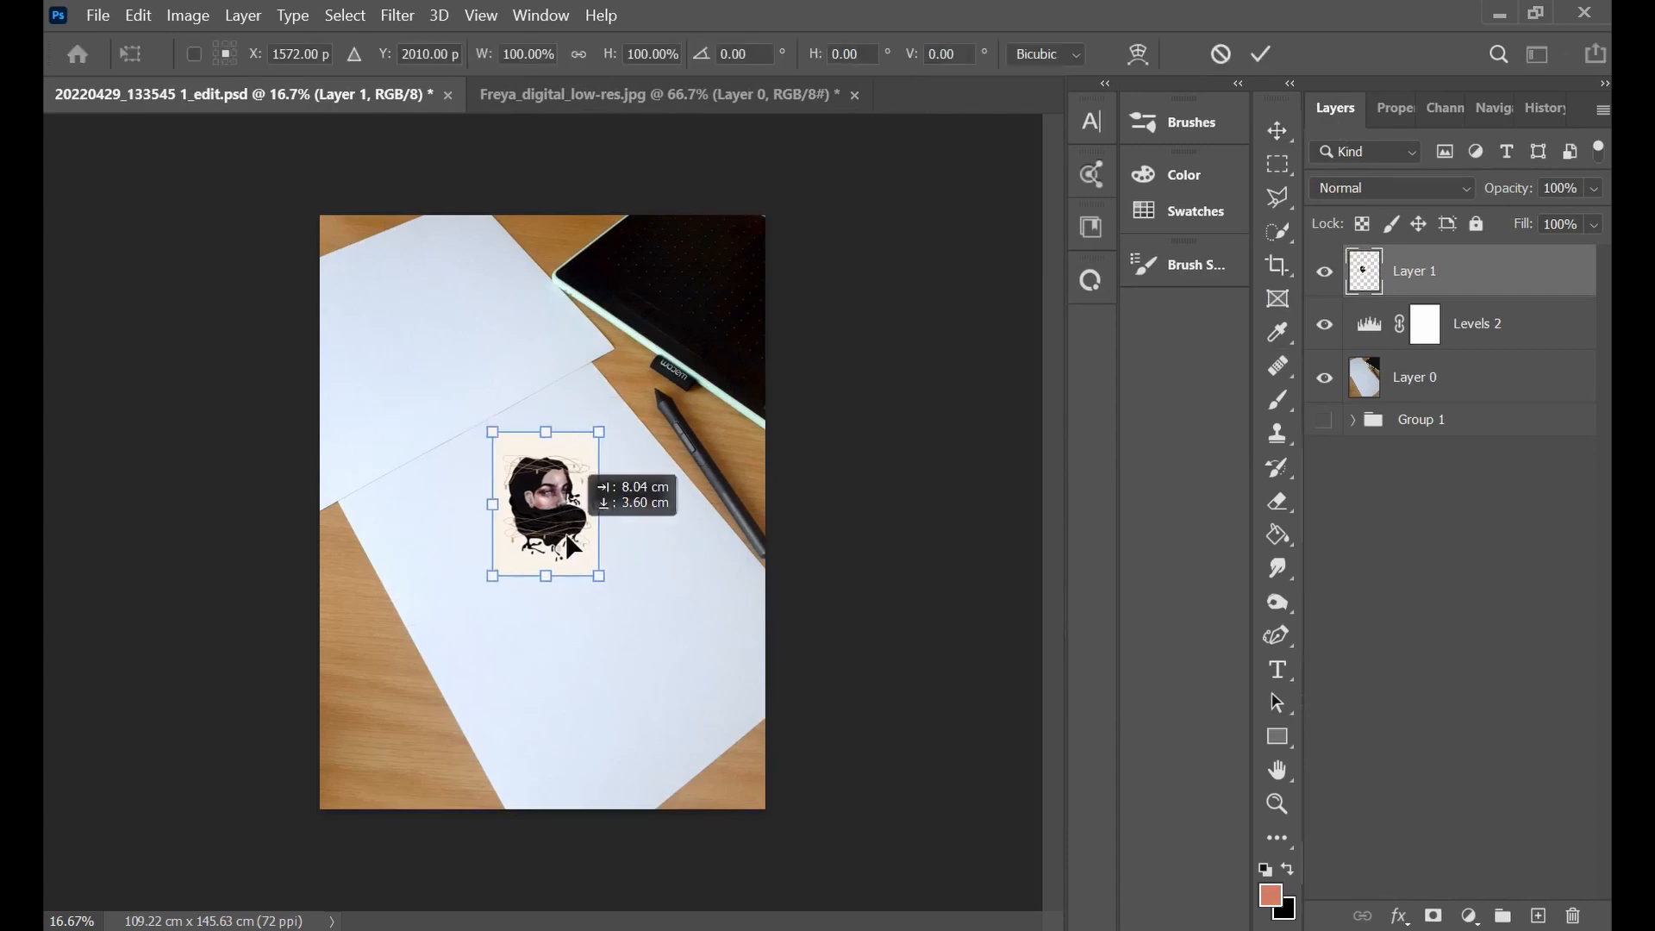
{"action": "left_click_drag", "start_coordinate": [608, 596], "coordinate": [649, 546]}
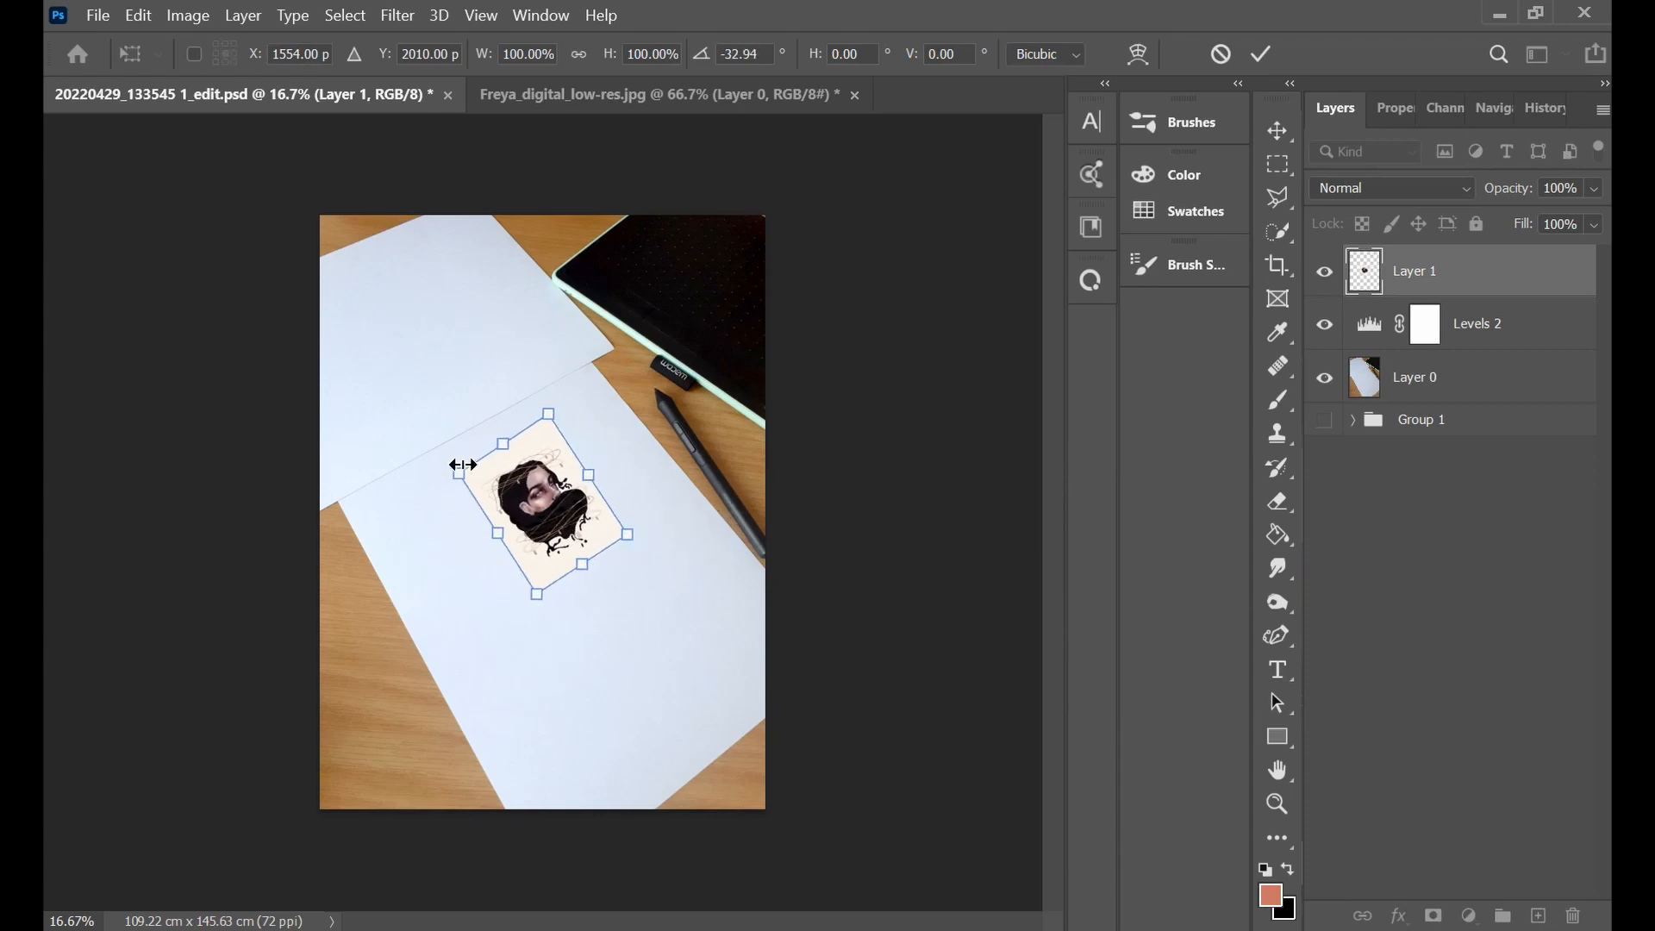
{"action": "left_click_drag", "start_coordinate": [460, 477], "coordinate": [251, 469]}
{"action": "left_click_drag", "start_coordinate": [636, 539], "coordinate": [757, 582]}
{"action": "left_click_drag", "start_coordinate": [587, 500], "coordinate": [644, 600]}
{"action": "left_click_drag", "start_coordinate": [819, 681], "coordinate": [824, 685]}
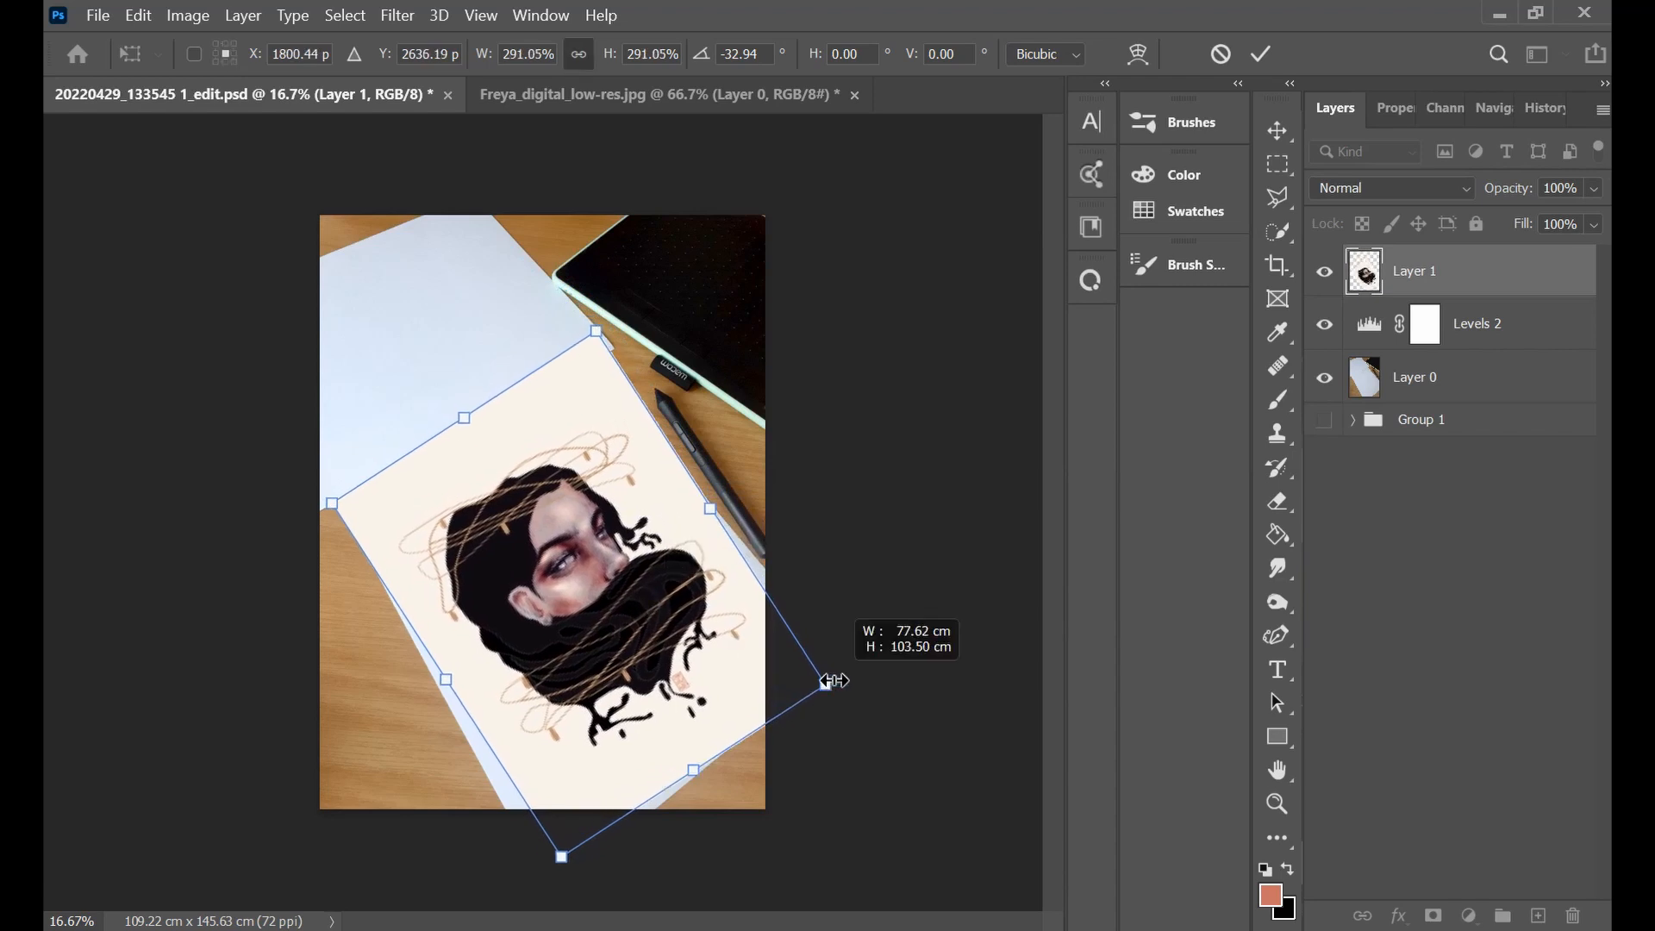
{"action": "mouse_move", "coordinate": [615, 605]}
{"action": "left_mouse_down"}
{"action": "mouse_move", "coordinate": [586, 627]}
{"action": "mouse_move", "coordinate": [631, 616]}
{"action": "mouse_move", "coordinate": [618, 610]}
{"action": "left_mouse_up"}
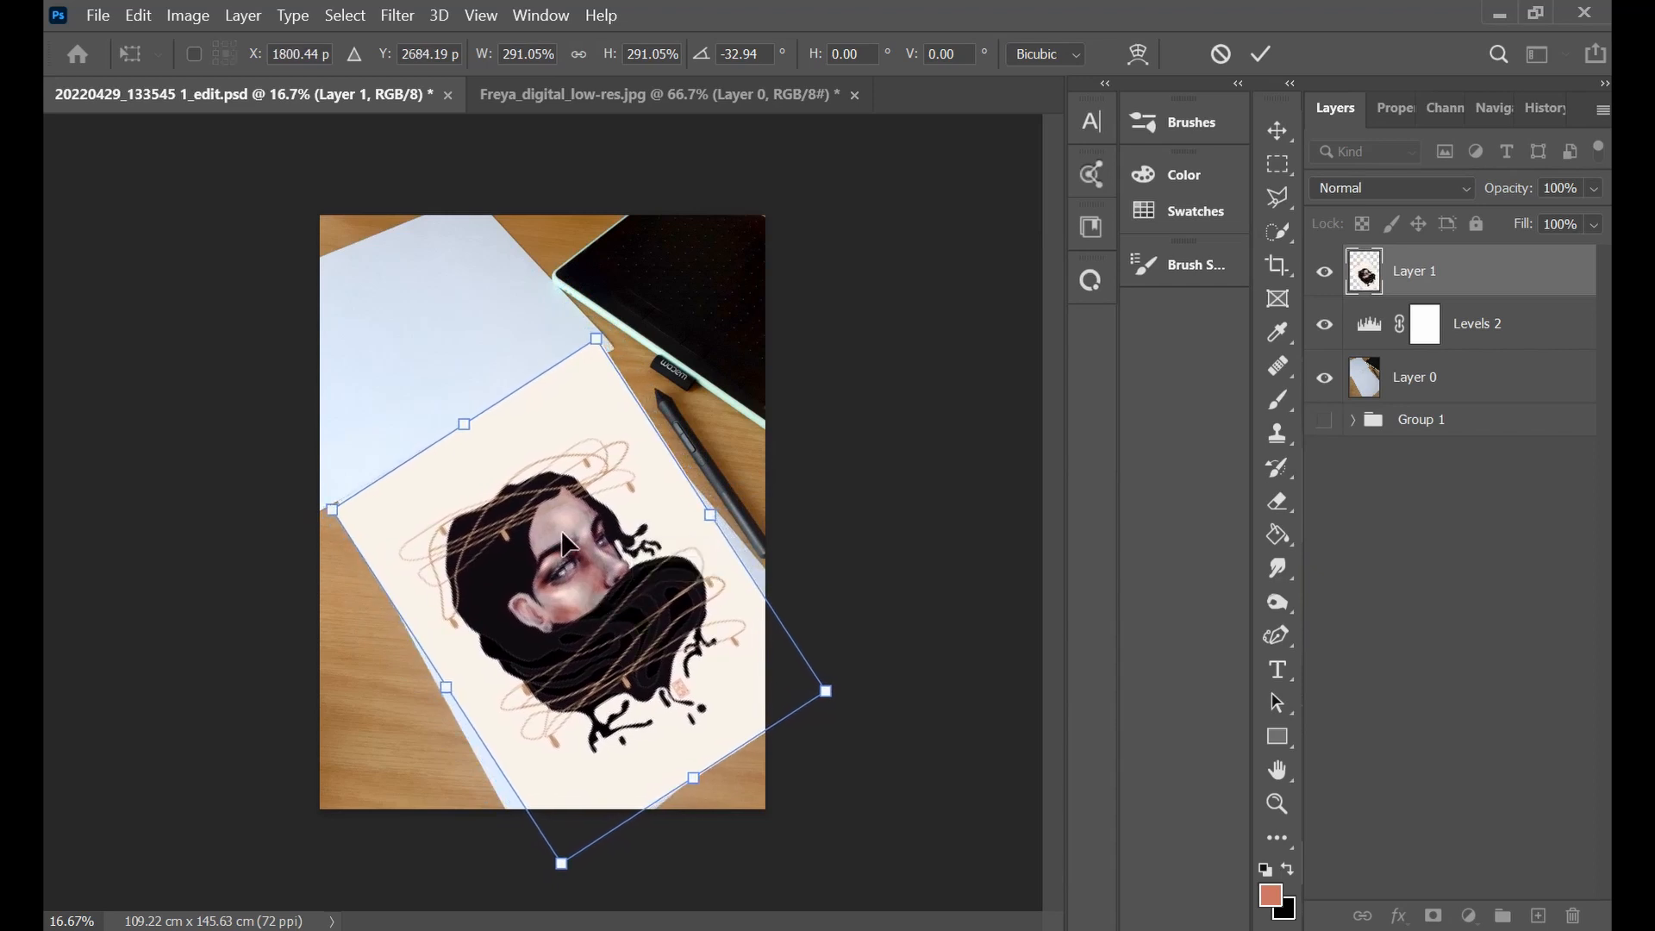
Warp the artwork's two upper corners onto the lower sheet's corners and reduce the layer opacity to 75%.
{"action": "right_click", "coordinate": [562, 534]}
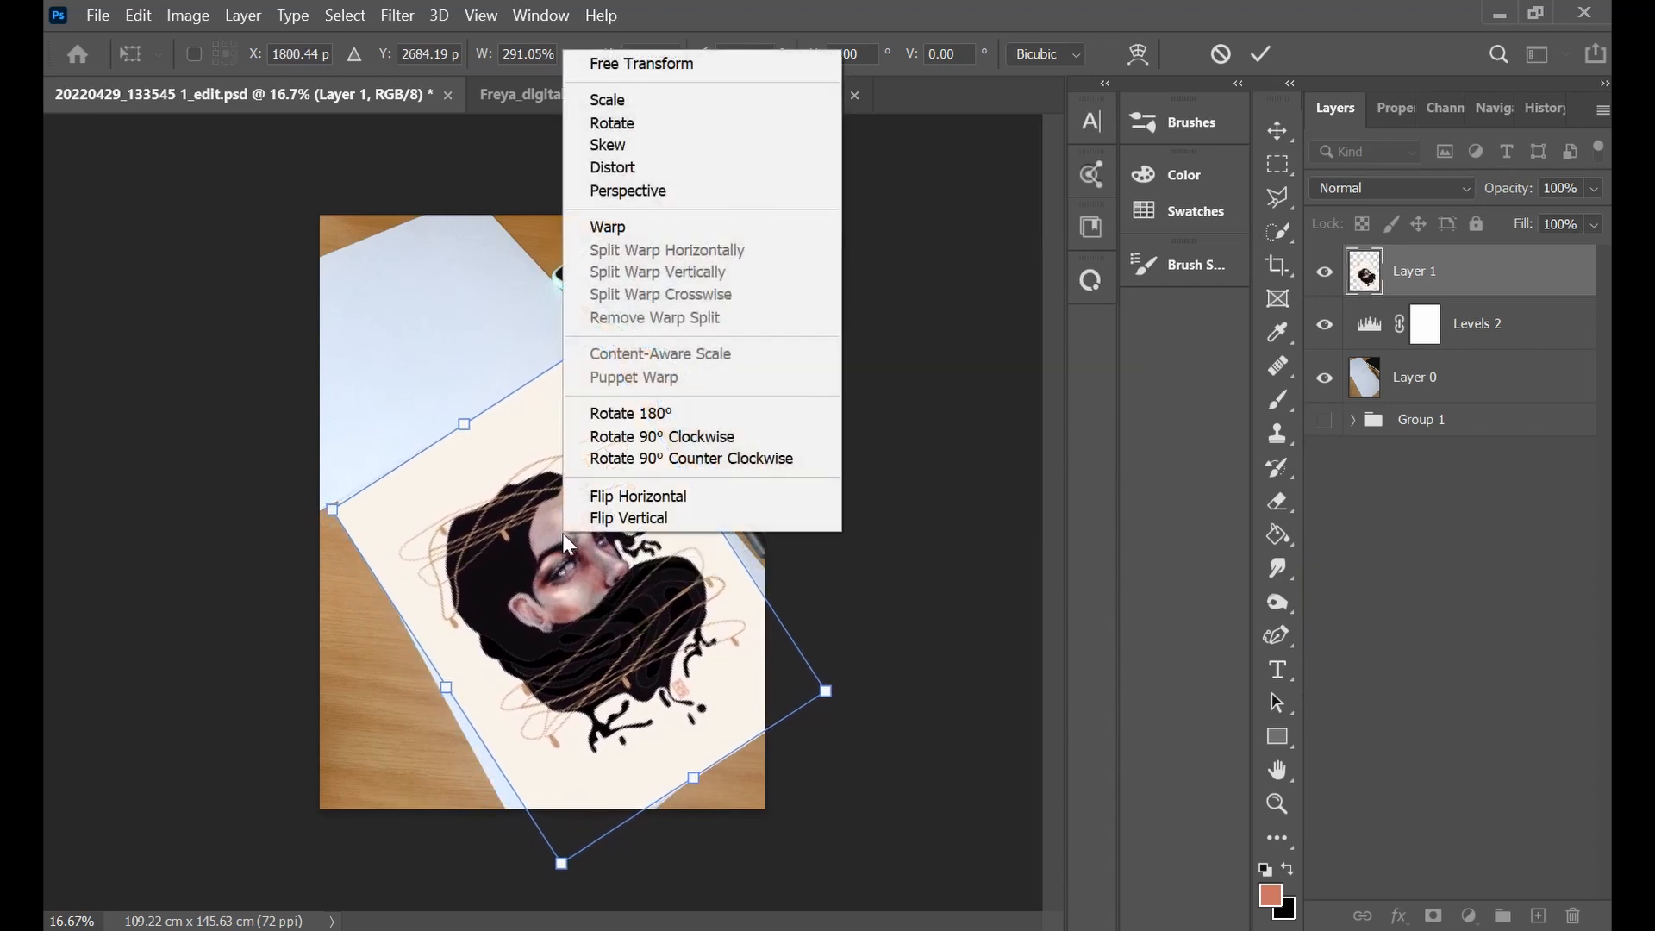
{"action": "left_click", "coordinate": [638, 225]}
{"action": "mouse_move", "coordinate": [598, 341]}
{"action": "left_mouse_down"}
{"action": "mouse_move", "coordinate": [592, 380]}
{"action": "mouse_move", "coordinate": [585, 357]}
{"action": "left_mouse_up"}
{"action": "left_click_drag", "start_coordinate": [337, 505], "coordinate": [334, 493]}
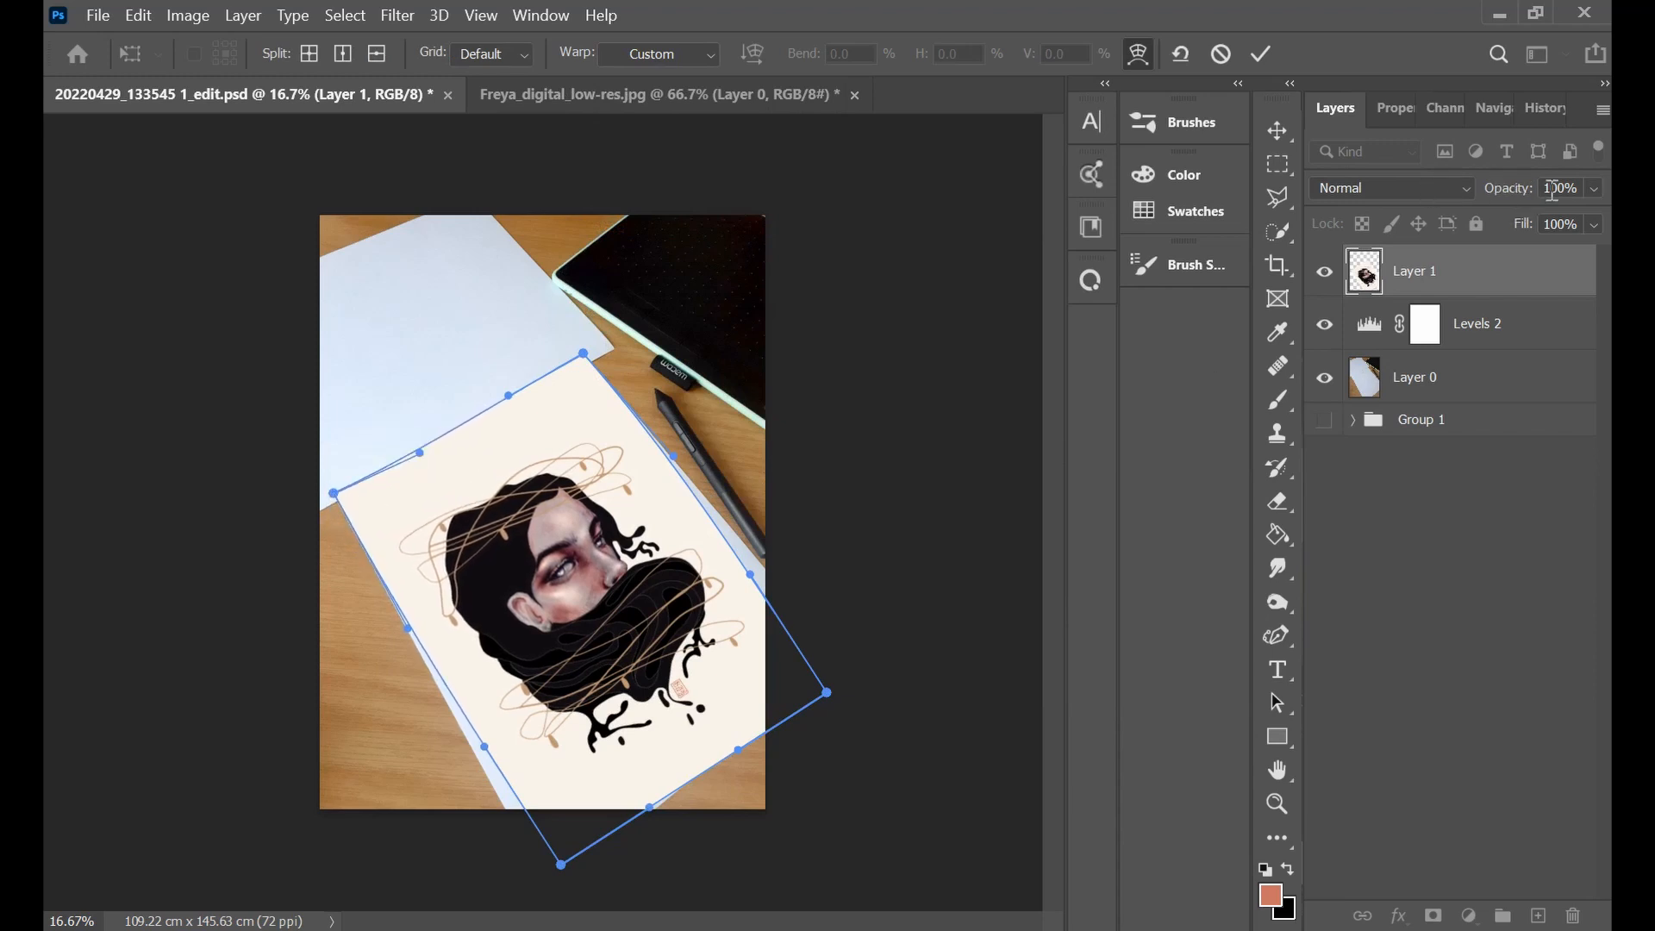
{"action": "left_click_drag", "start_coordinate": [1516, 189], "coordinate": [1490, 200]}
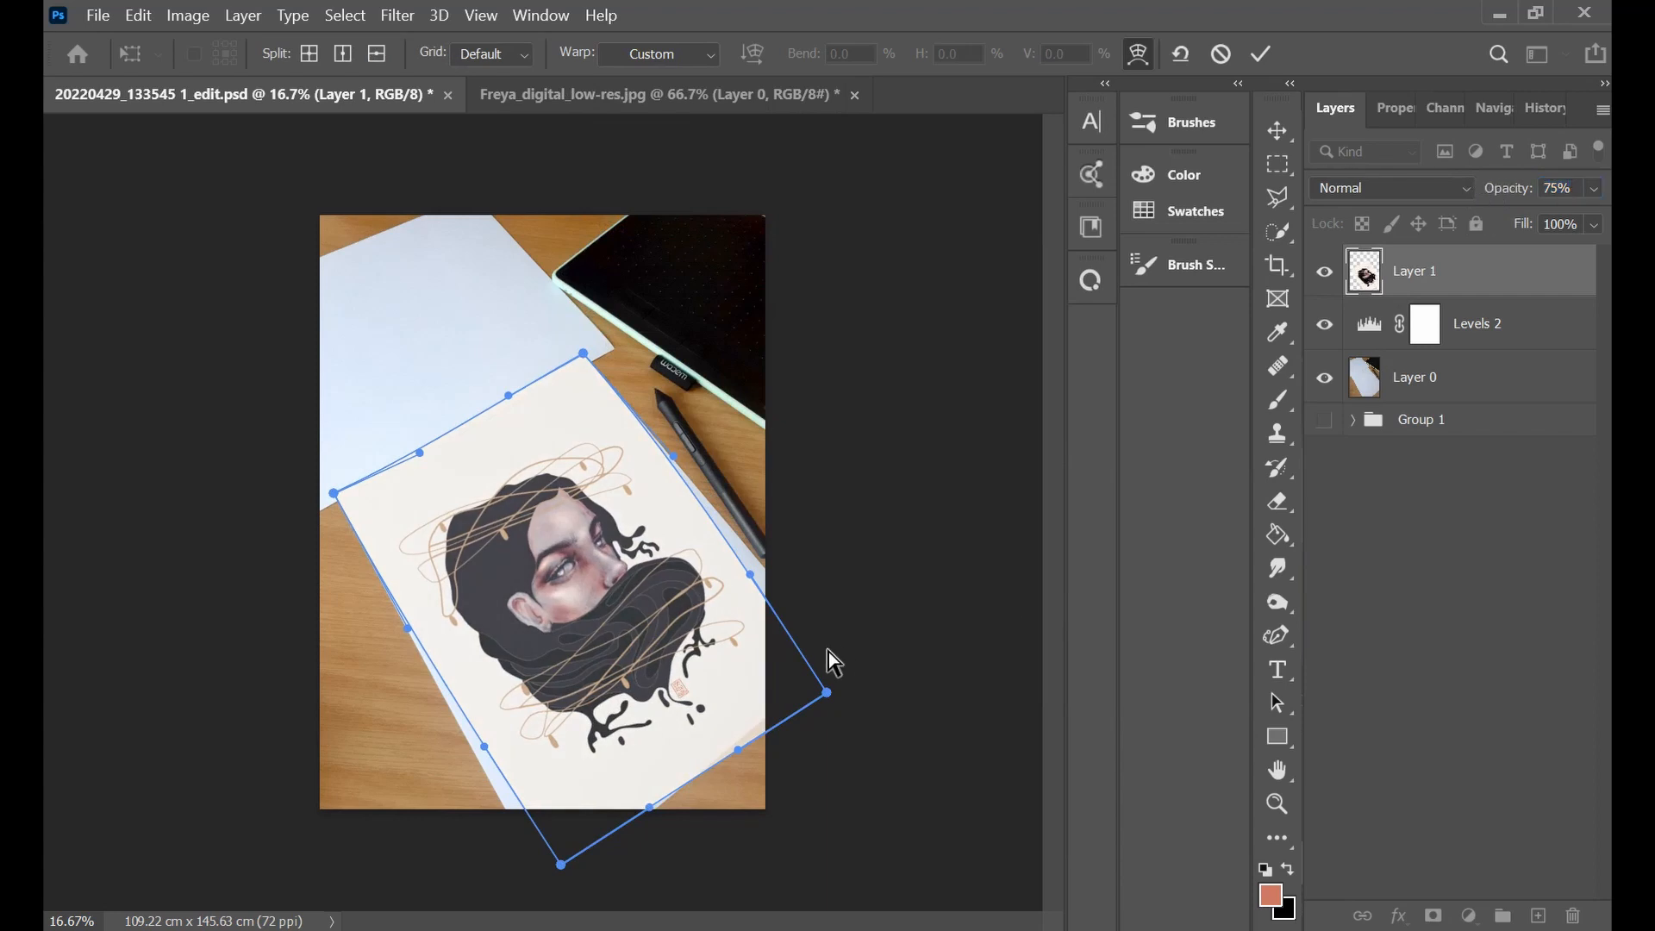
Warp the artwork's lower corners and its side and bottom edges outward to match the lower sheet's outline.
{"action": "left_click_drag", "start_coordinate": [751, 576], "coordinate": [769, 571]}
{"action": "left_click_drag", "start_coordinate": [483, 747], "coordinate": [463, 755]}
{"action": "mouse_move", "coordinate": [561, 865]}
{"action": "left_mouse_down"}
{"action": "mouse_move", "coordinate": [538, 867]}
{"action": "mouse_move", "coordinate": [552, 888]}
{"action": "left_mouse_up"}
{"action": "mouse_move", "coordinate": [828, 694]}
{"action": "left_mouse_down"}
{"action": "mouse_move", "coordinate": [819, 675]}
{"action": "mouse_move", "coordinate": [845, 665]}
{"action": "mouse_move", "coordinate": [829, 668]}
{"action": "left_mouse_up"}
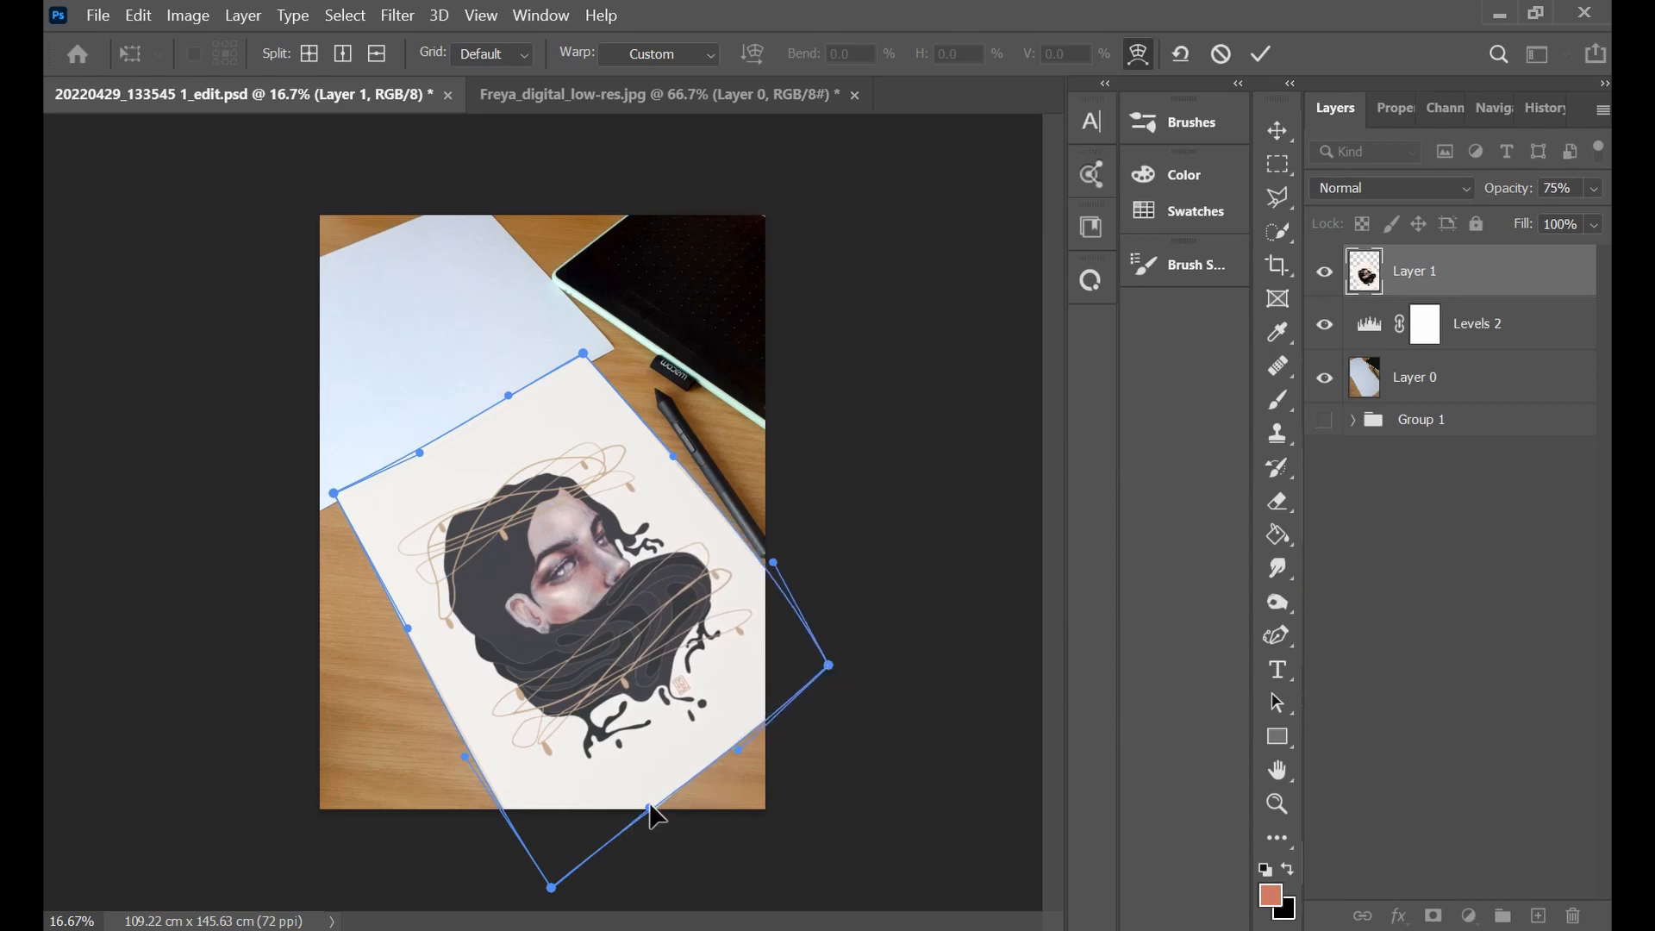
{"action": "left_click_drag", "start_coordinate": [652, 809], "coordinate": [656, 808]}
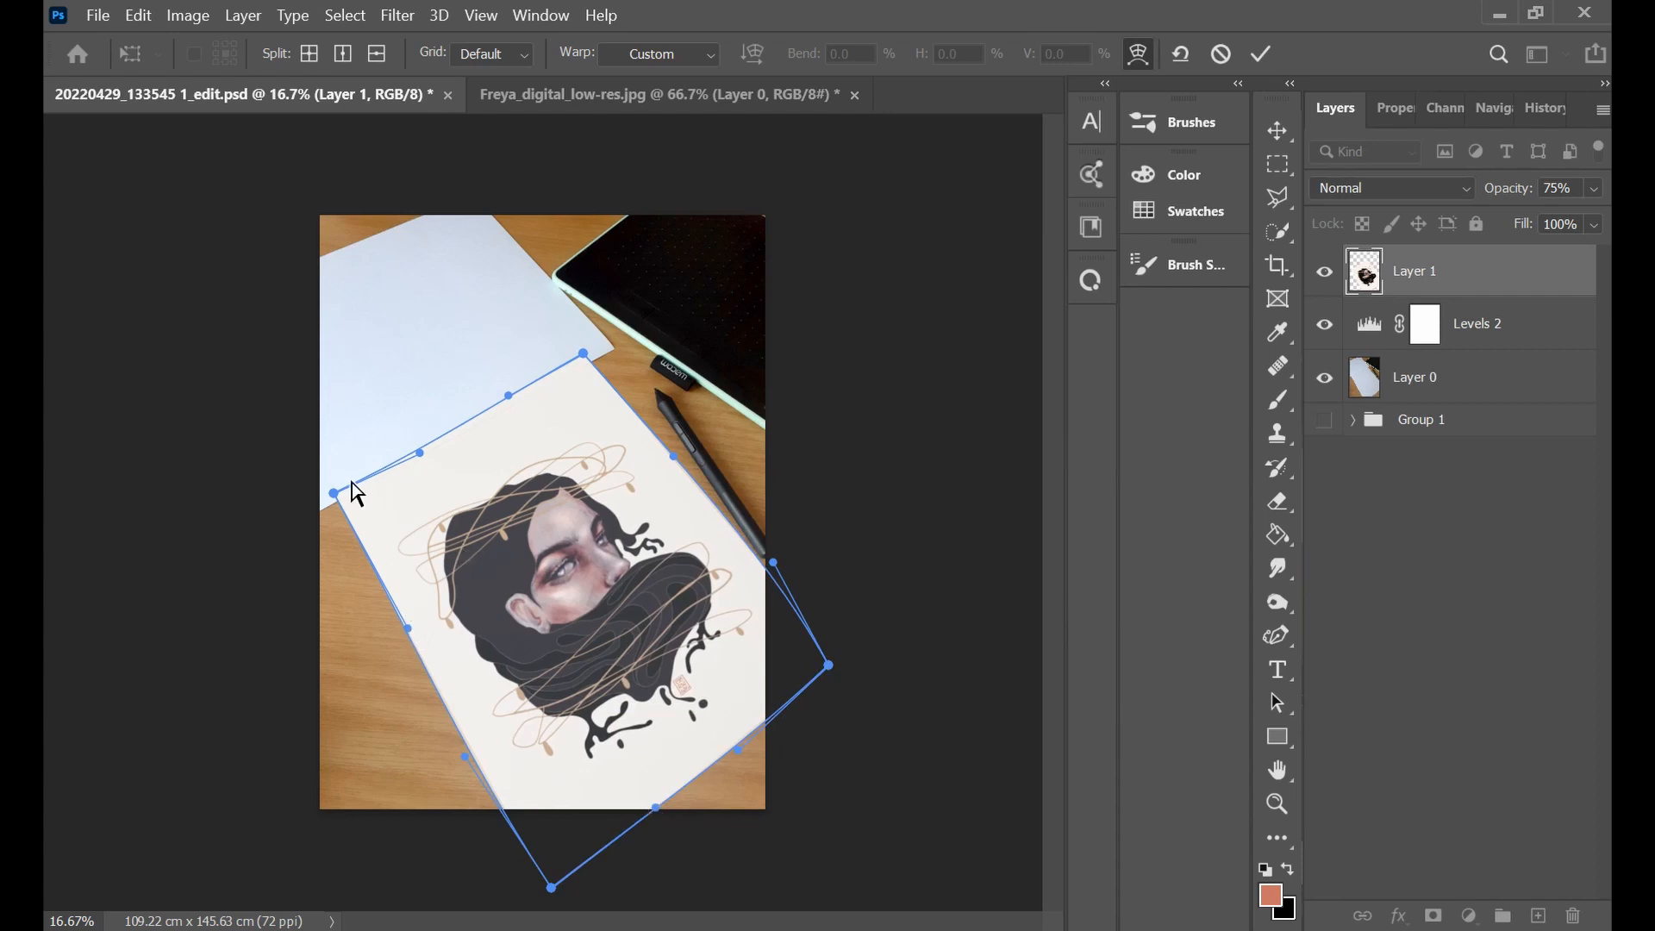
Fine-tune the warp's corners and edge handles so the artwork's borders follow the lower sheet's edges.
{"action": "mouse_move", "coordinate": [334, 493]}
{"action": "left_mouse_down"}
{"action": "mouse_move", "coordinate": [333, 531]}
{"action": "mouse_move", "coordinate": [339, 502]}
{"action": "left_mouse_up"}
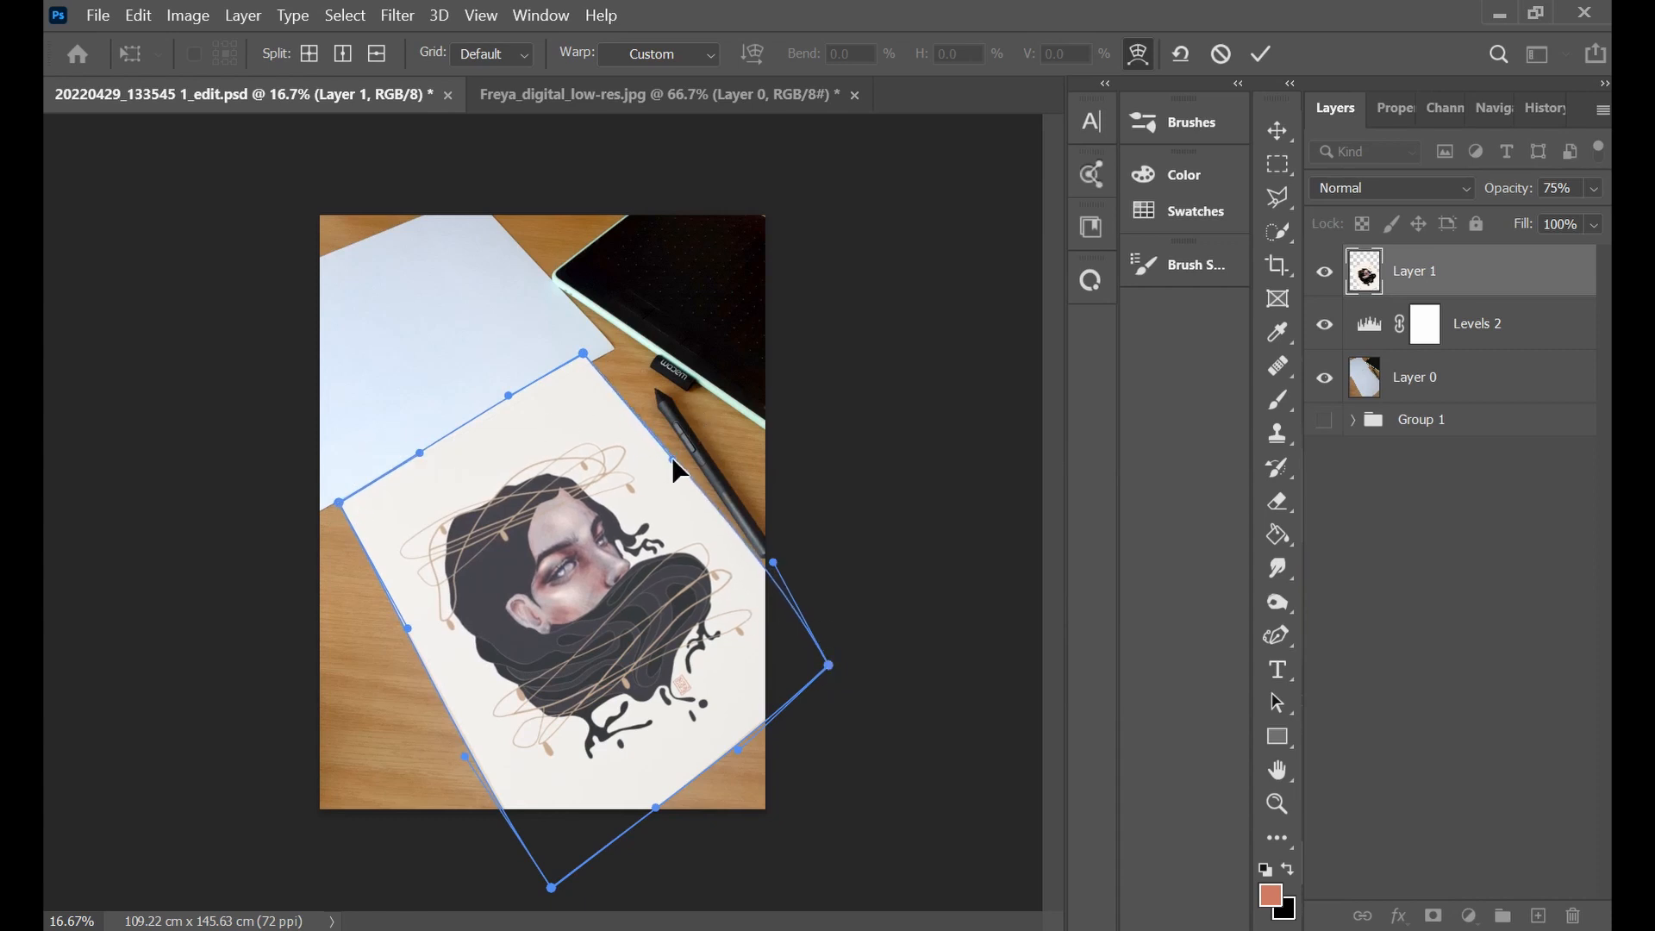
{"action": "left_click_drag", "start_coordinate": [585, 355], "coordinate": [584, 353]}
{"action": "left_click_drag", "start_coordinate": [462, 756], "coordinate": [470, 749]}
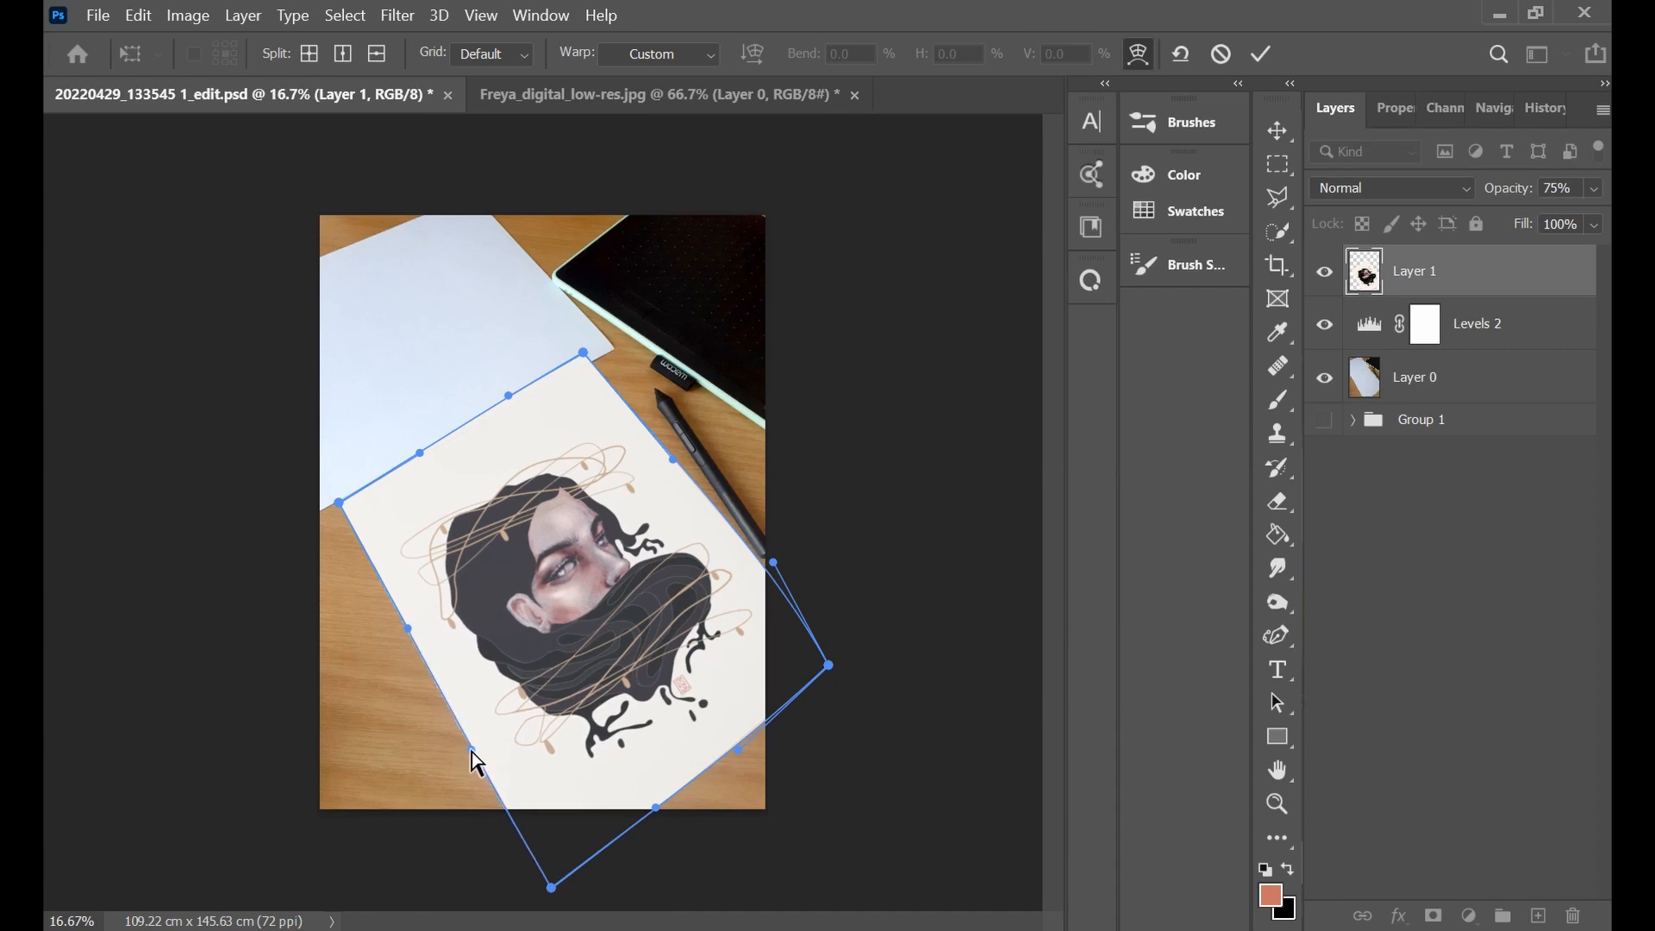
{"action": "mouse_move", "coordinate": [830, 665]}
{"action": "left_mouse_down"}
{"action": "mouse_move", "coordinate": [866, 683]}
{"action": "mouse_move", "coordinate": [839, 670]}
{"action": "left_mouse_up"}
{"action": "left_click_drag", "start_coordinate": [737, 748], "coordinate": [737, 739]}
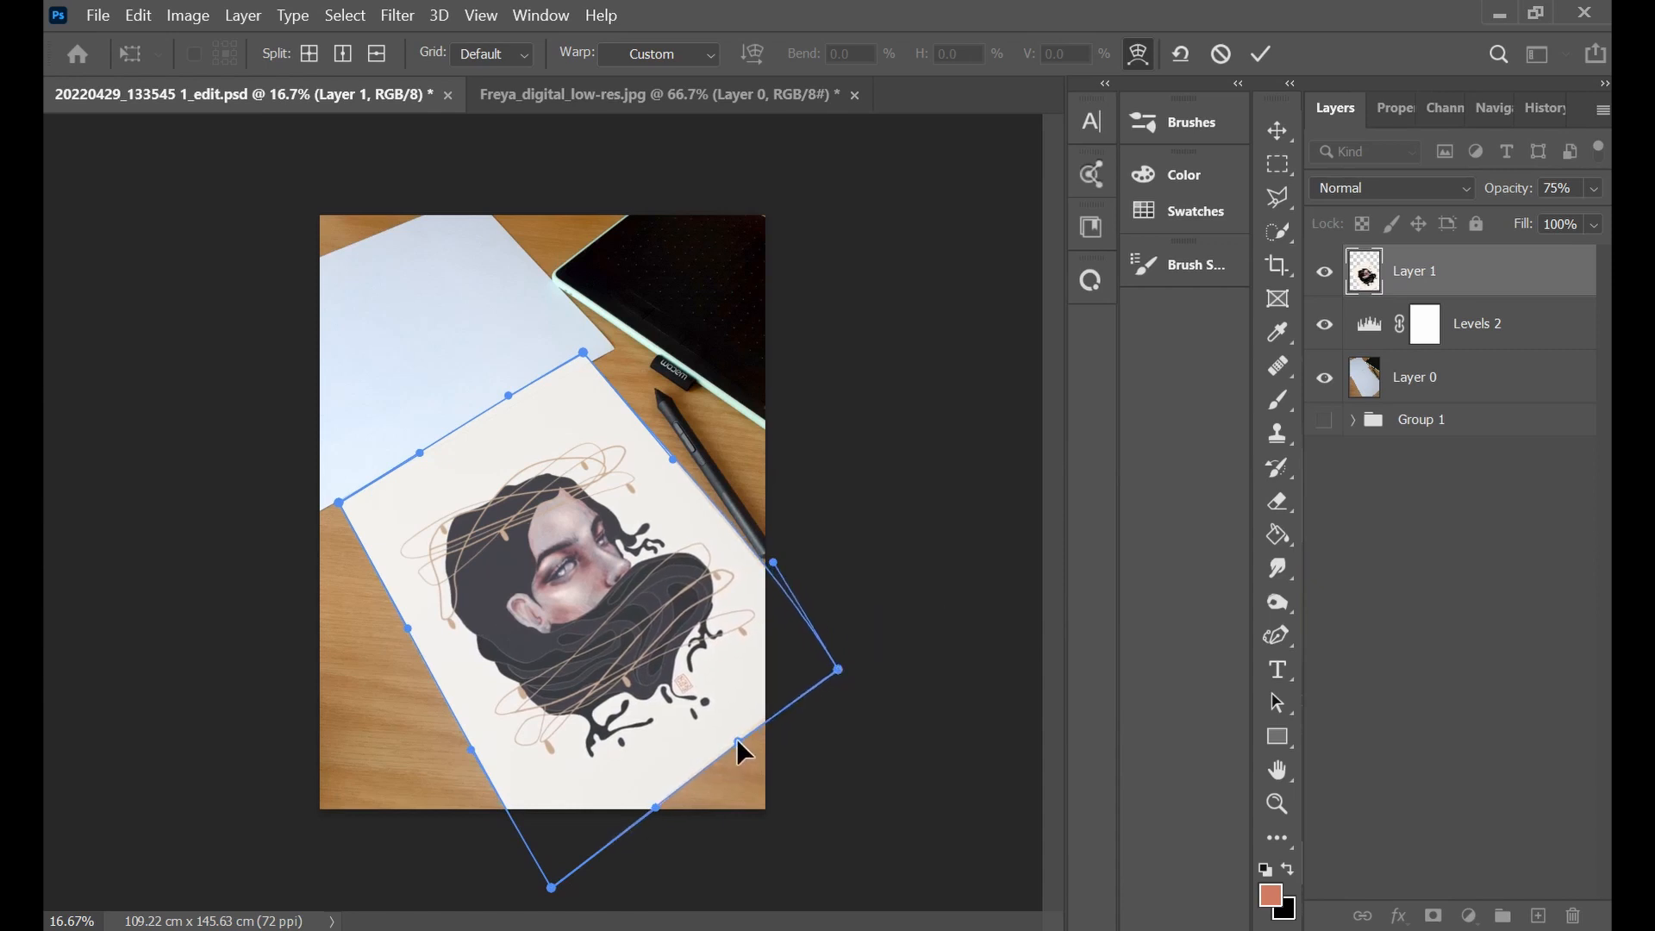
{"action": "left_click_drag", "start_coordinate": [837, 673], "coordinate": [839, 661]}
{"action": "left_click_drag", "start_coordinate": [672, 460], "coordinate": [674, 457]}
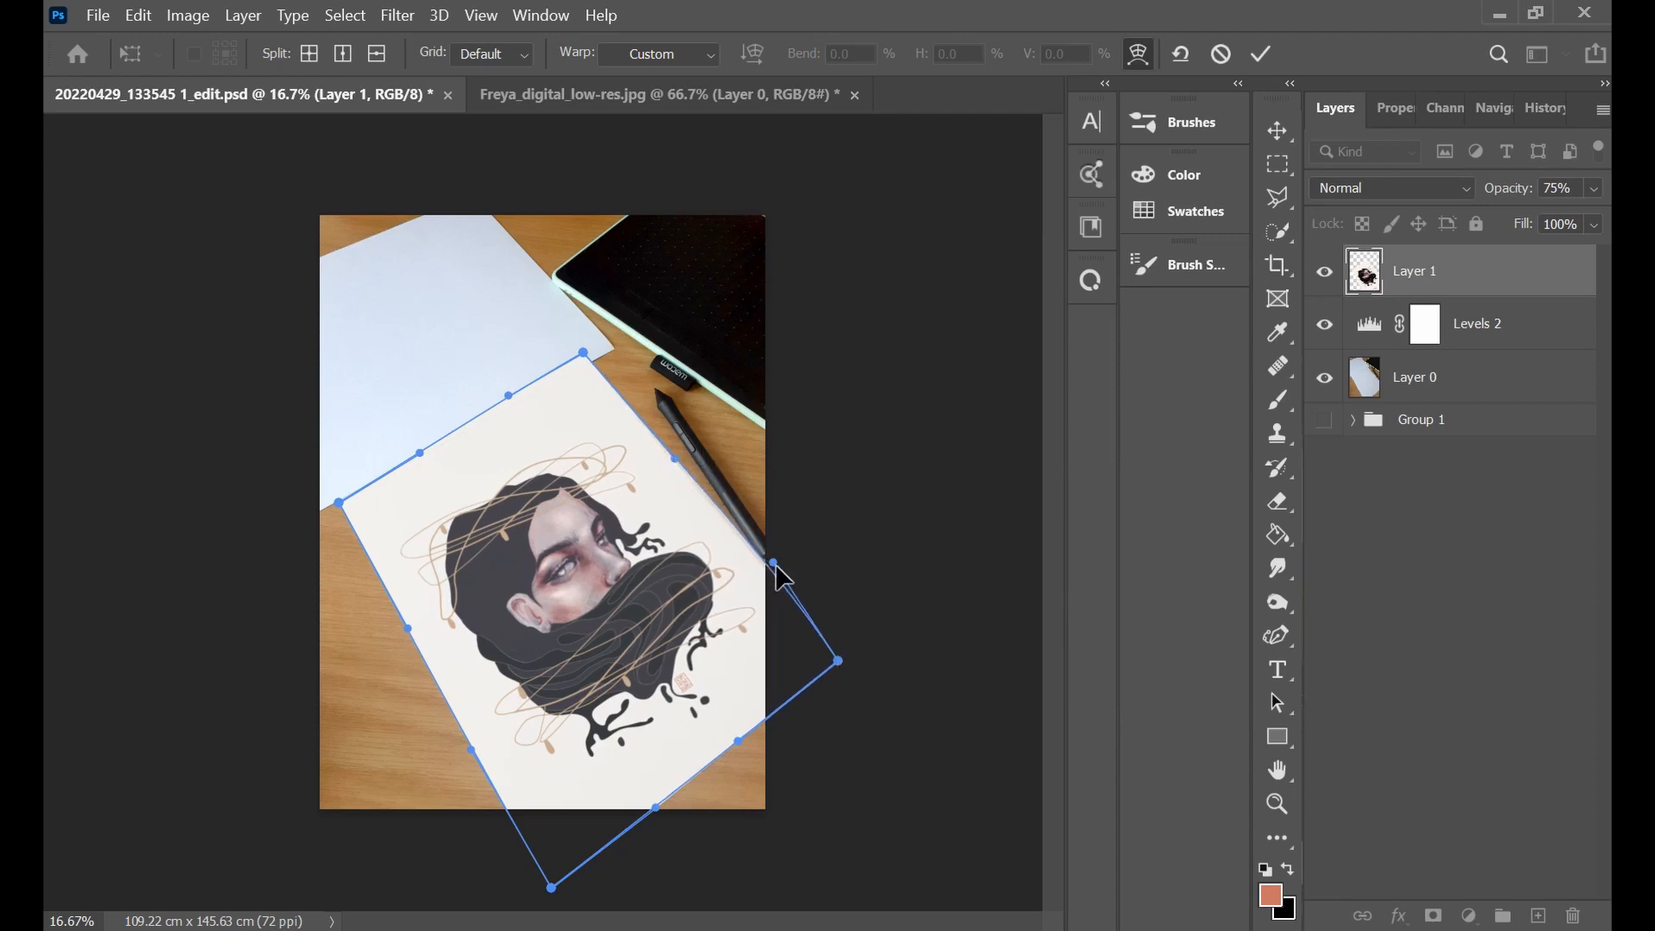
Refine the warp at the artwork's right edge beside the pen and at its upper-left corner, and apply the transform.
{"action": "scroll", "coordinate": [791, 582], "scroll_direction": "up", "scroll_amount": 2}
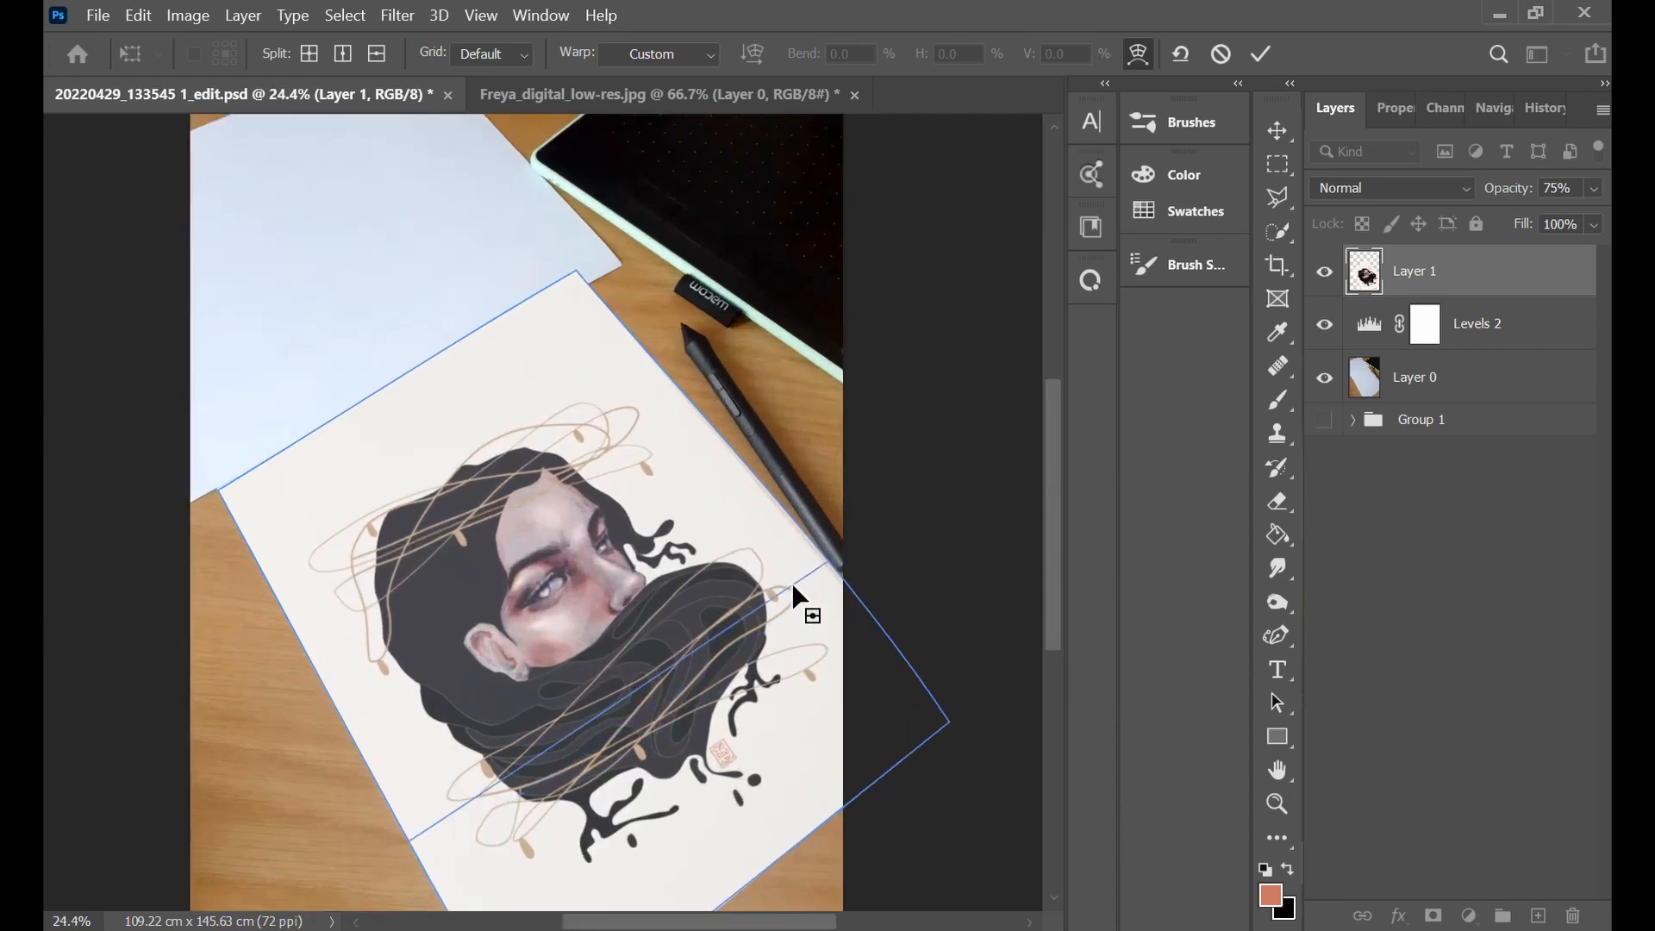
{"action": "left_click_drag", "start_coordinate": [855, 579], "coordinate": [853, 580]}
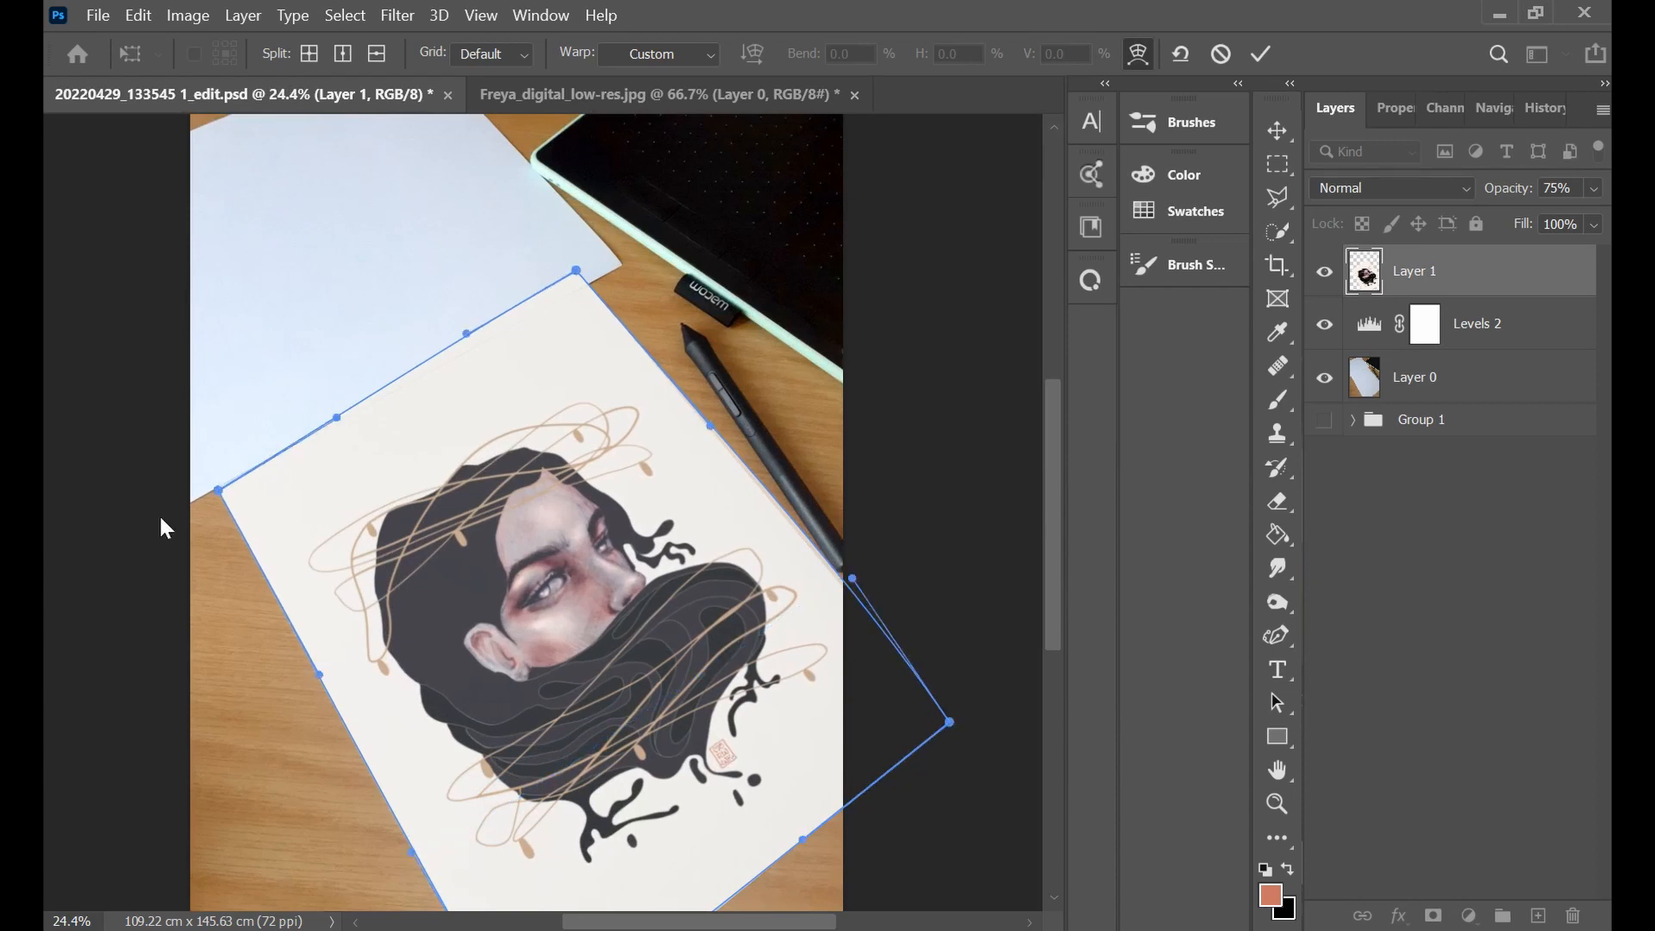
{"action": "left_click_drag", "start_coordinate": [221, 493], "coordinate": [218, 489]}
{"action": "left_click", "coordinate": [536, 462], "text": "alt"}
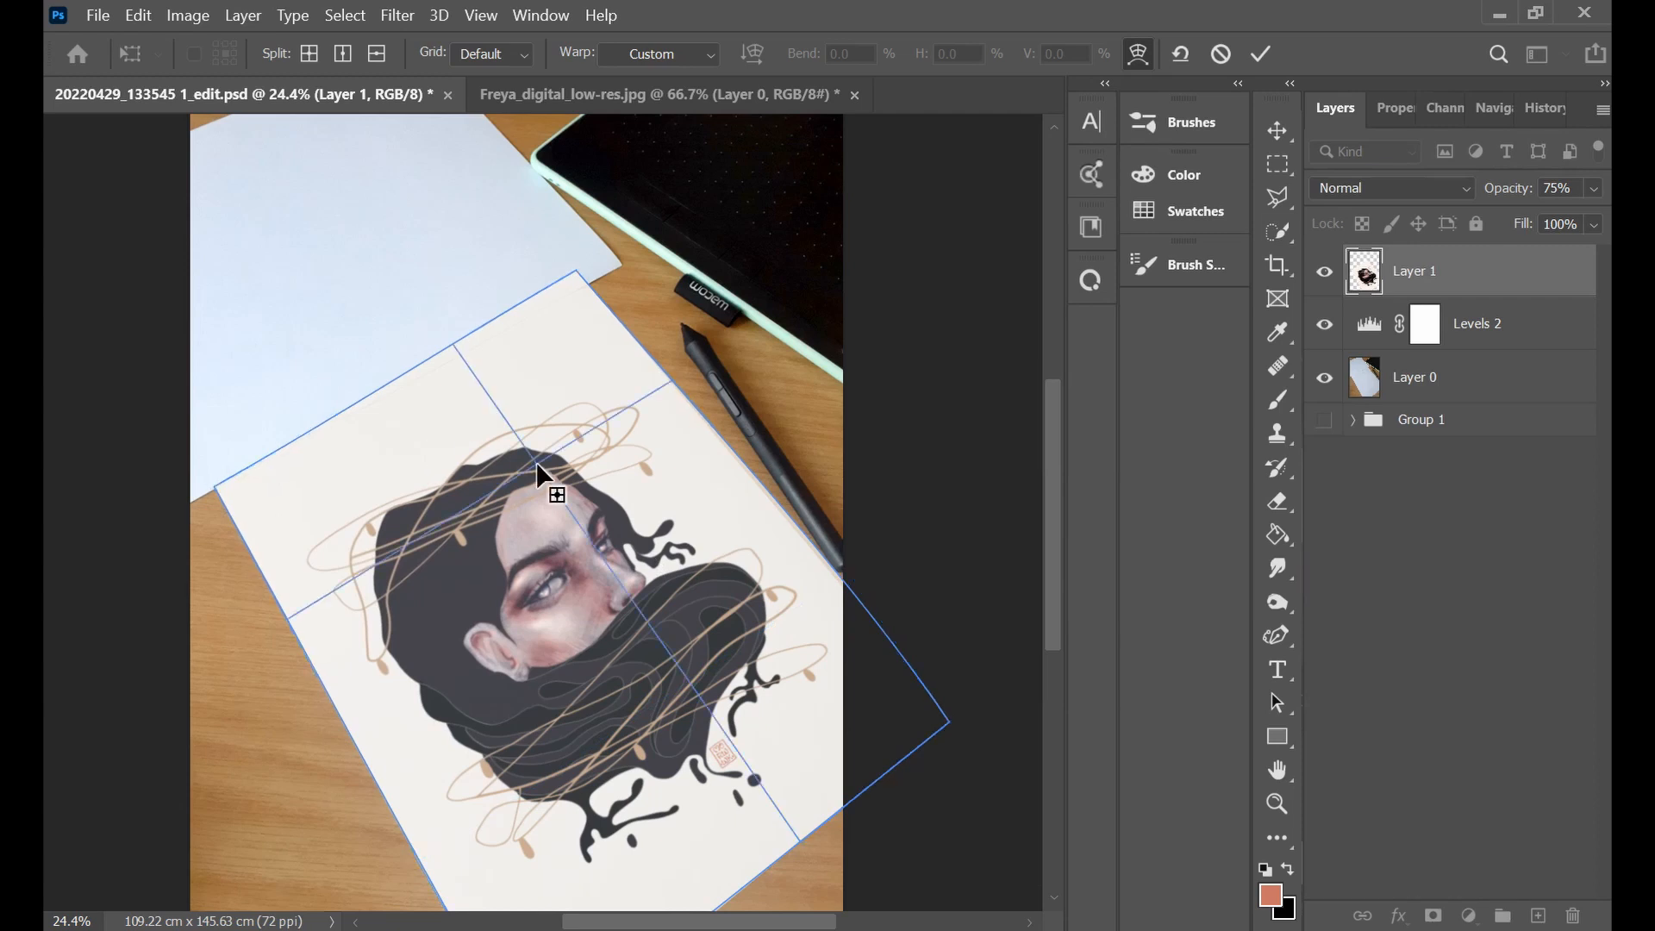
{"action": "scroll", "coordinate": [539, 470], "scroll_direction": "down", "scroll_amount": 2}
{"action": "scroll", "coordinate": [538, 466], "scroll_direction": "down", "scroll_amount": 2}
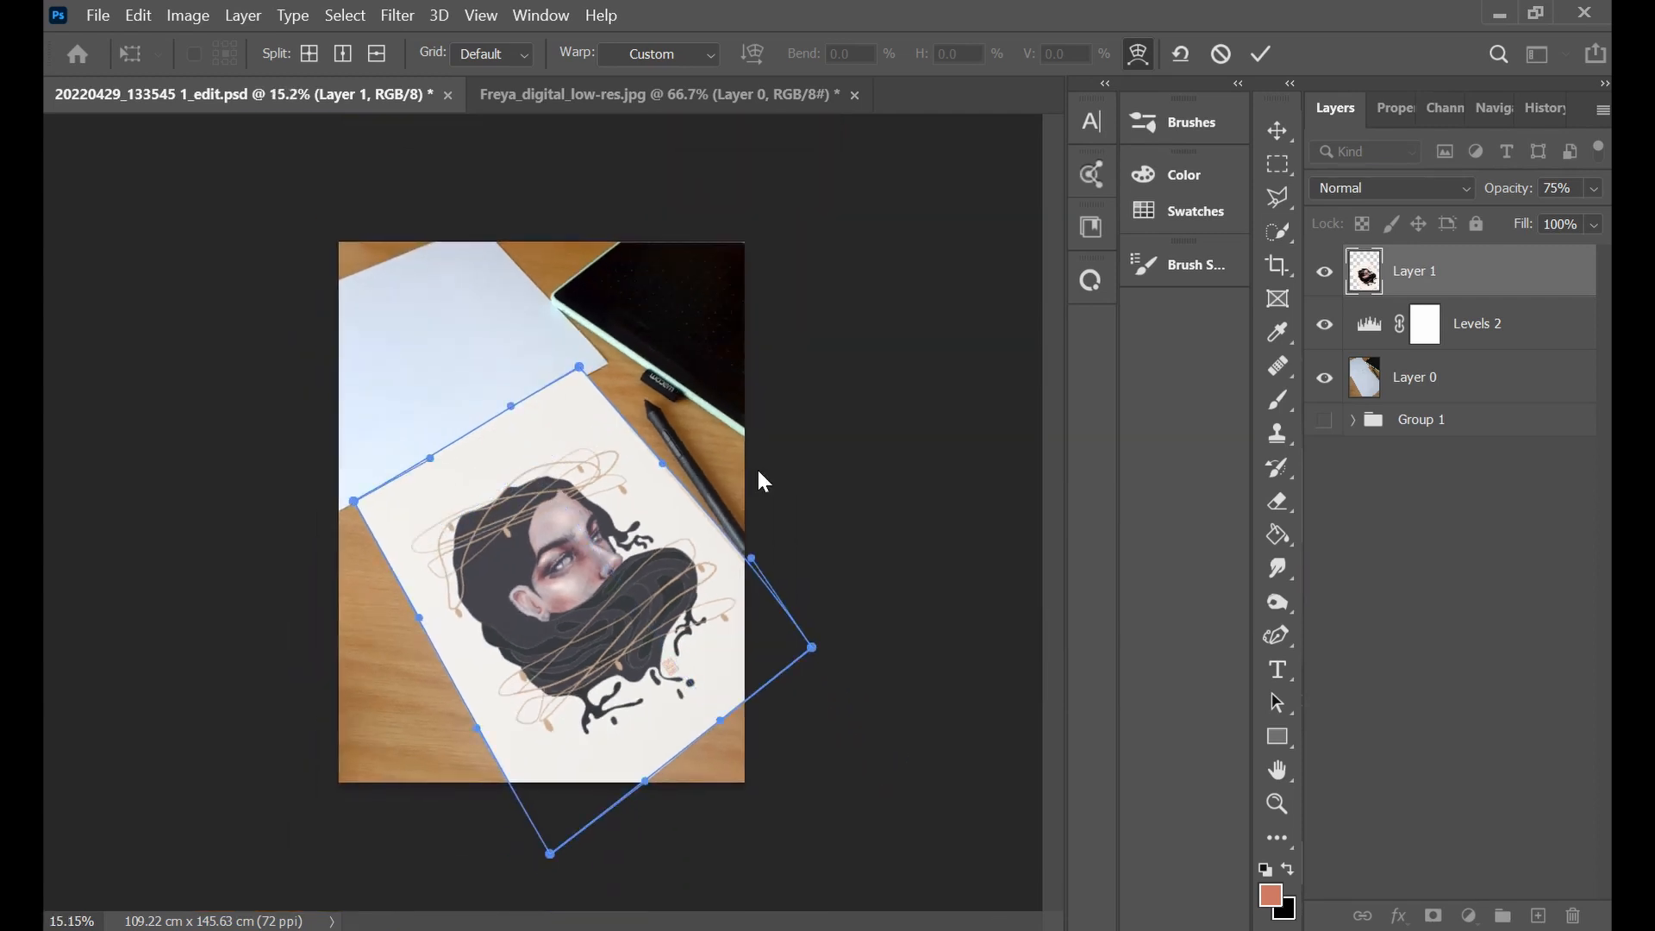
{"action": "left_click", "coordinate": [1266, 58]}
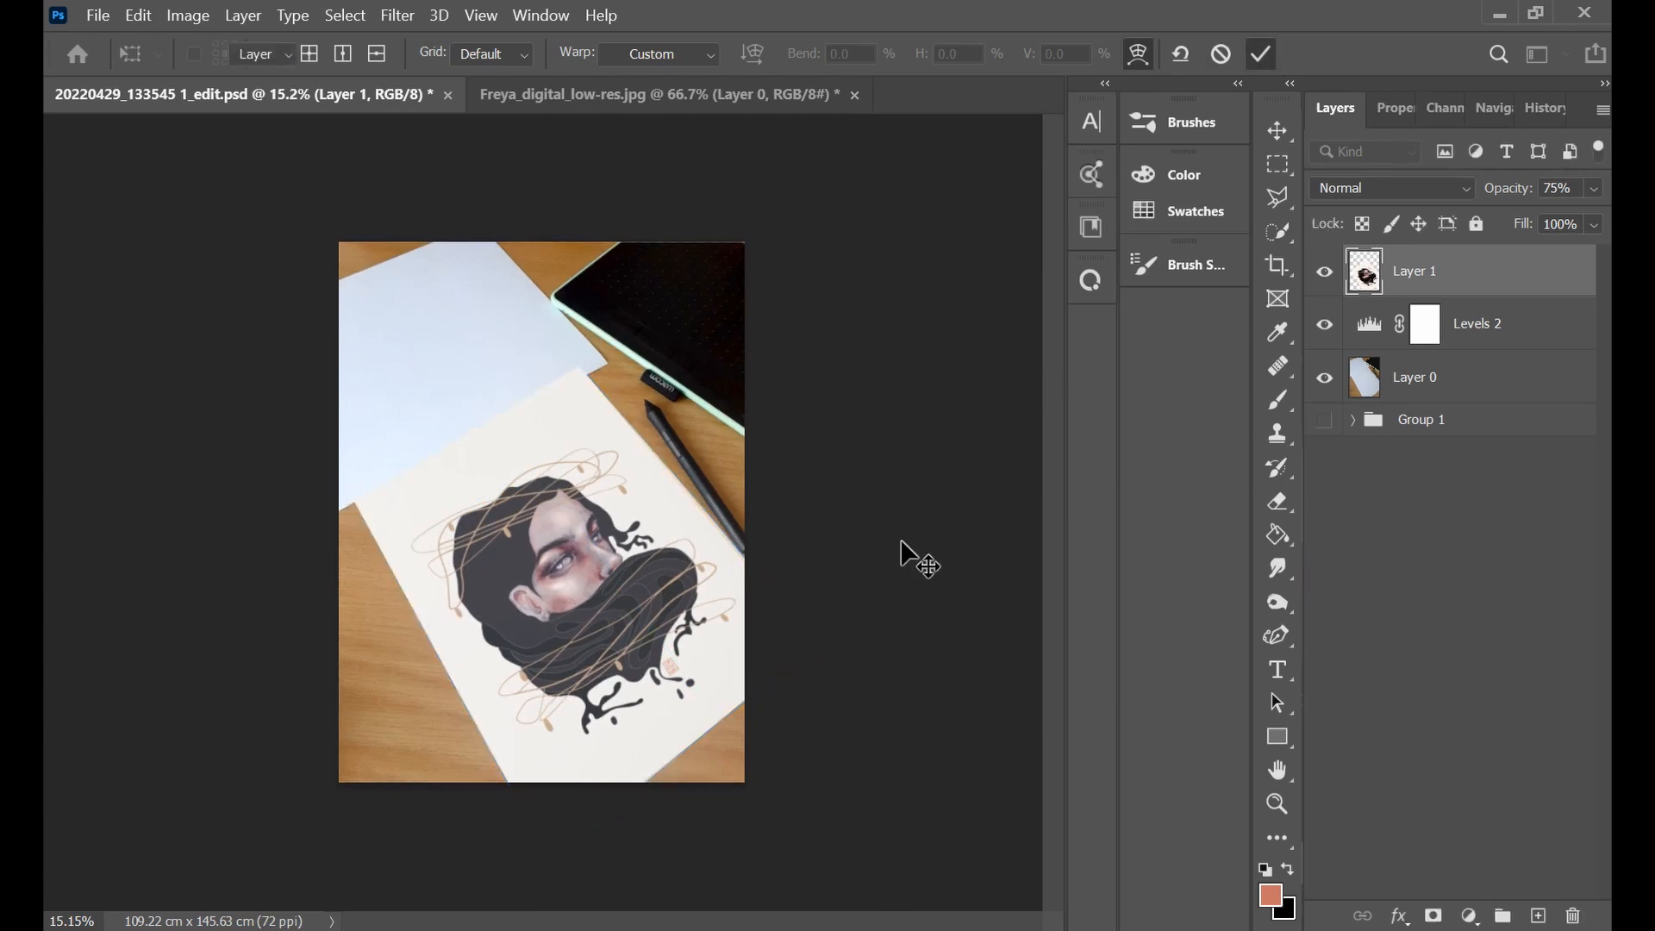
Restore the artwork layer's opacity to 100% and set its blend mode to Multiply.
{"action": "left_click", "coordinate": [1413, 188]}
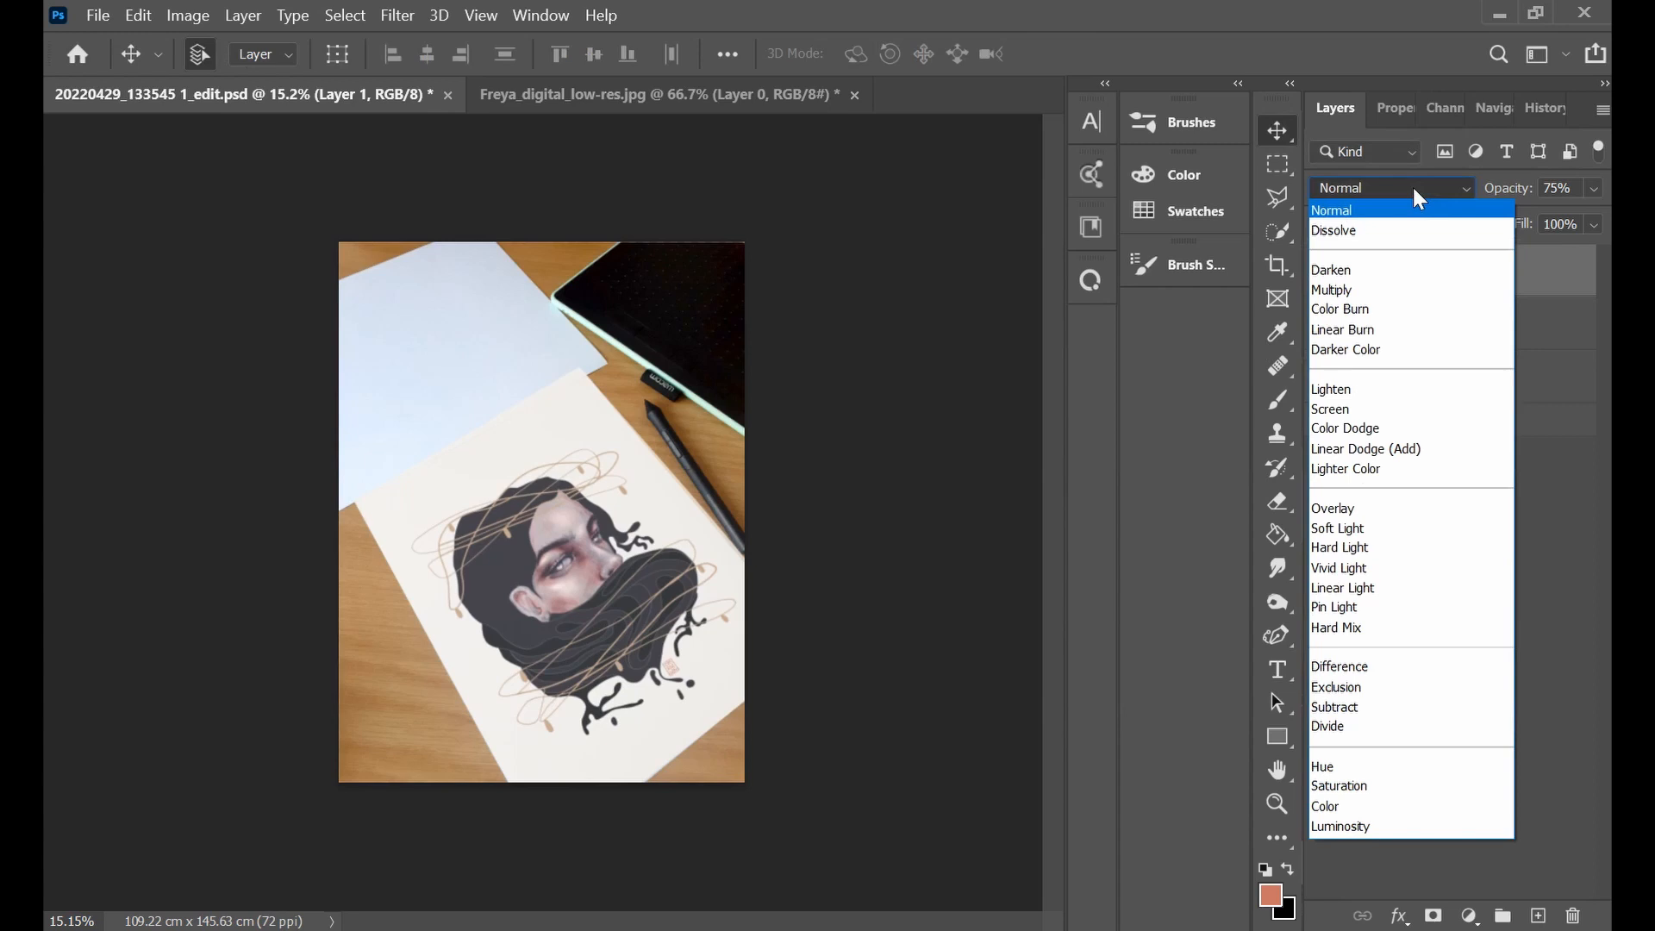
{"action": "left_click", "coordinate": [1414, 188]}
{"action": "left_click_drag", "start_coordinate": [1513, 189], "coordinate": [1522, 192]}
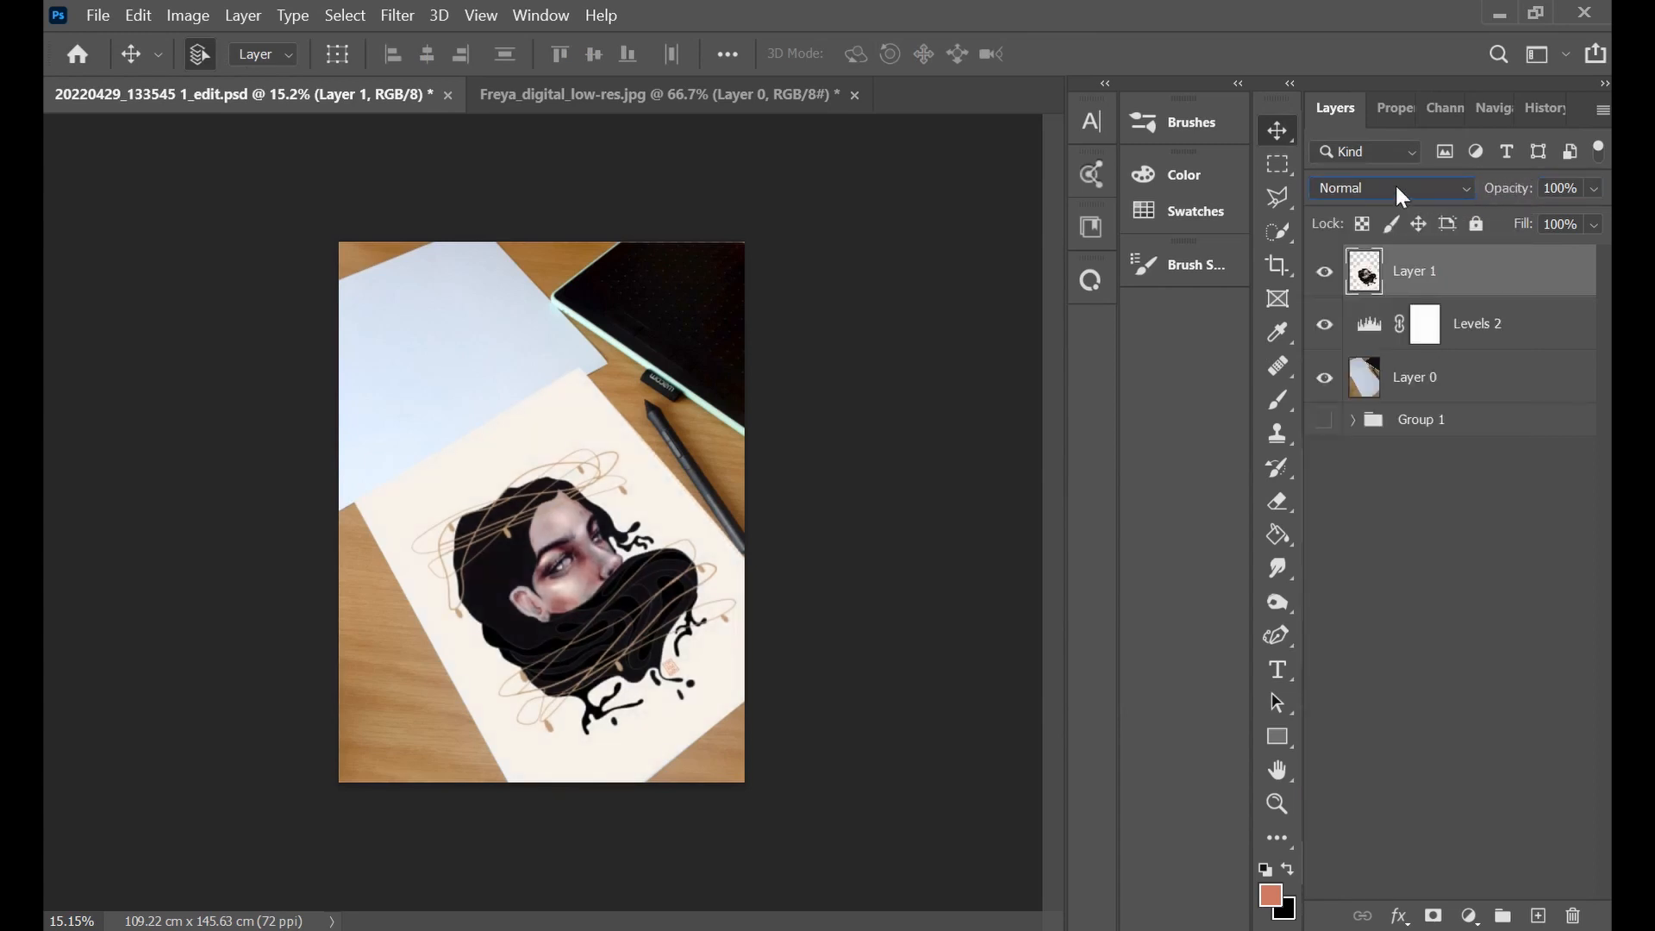
{"action": "left_click", "coordinate": [1398, 189]}
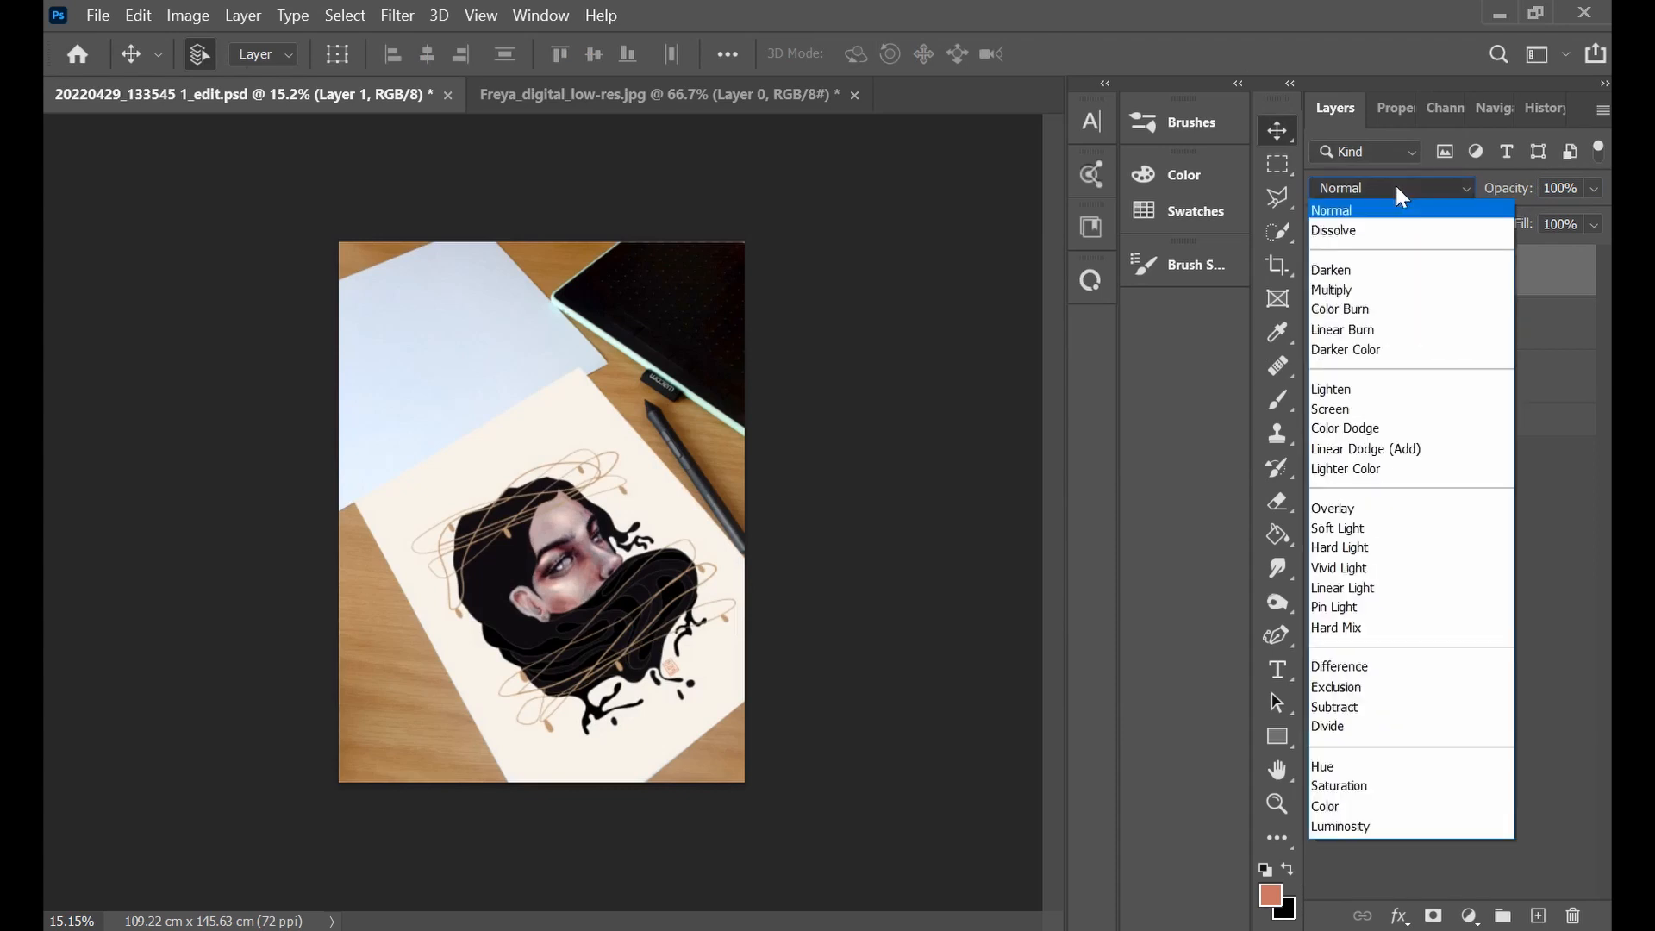
{"action": "left_click", "coordinate": [1357, 293]}
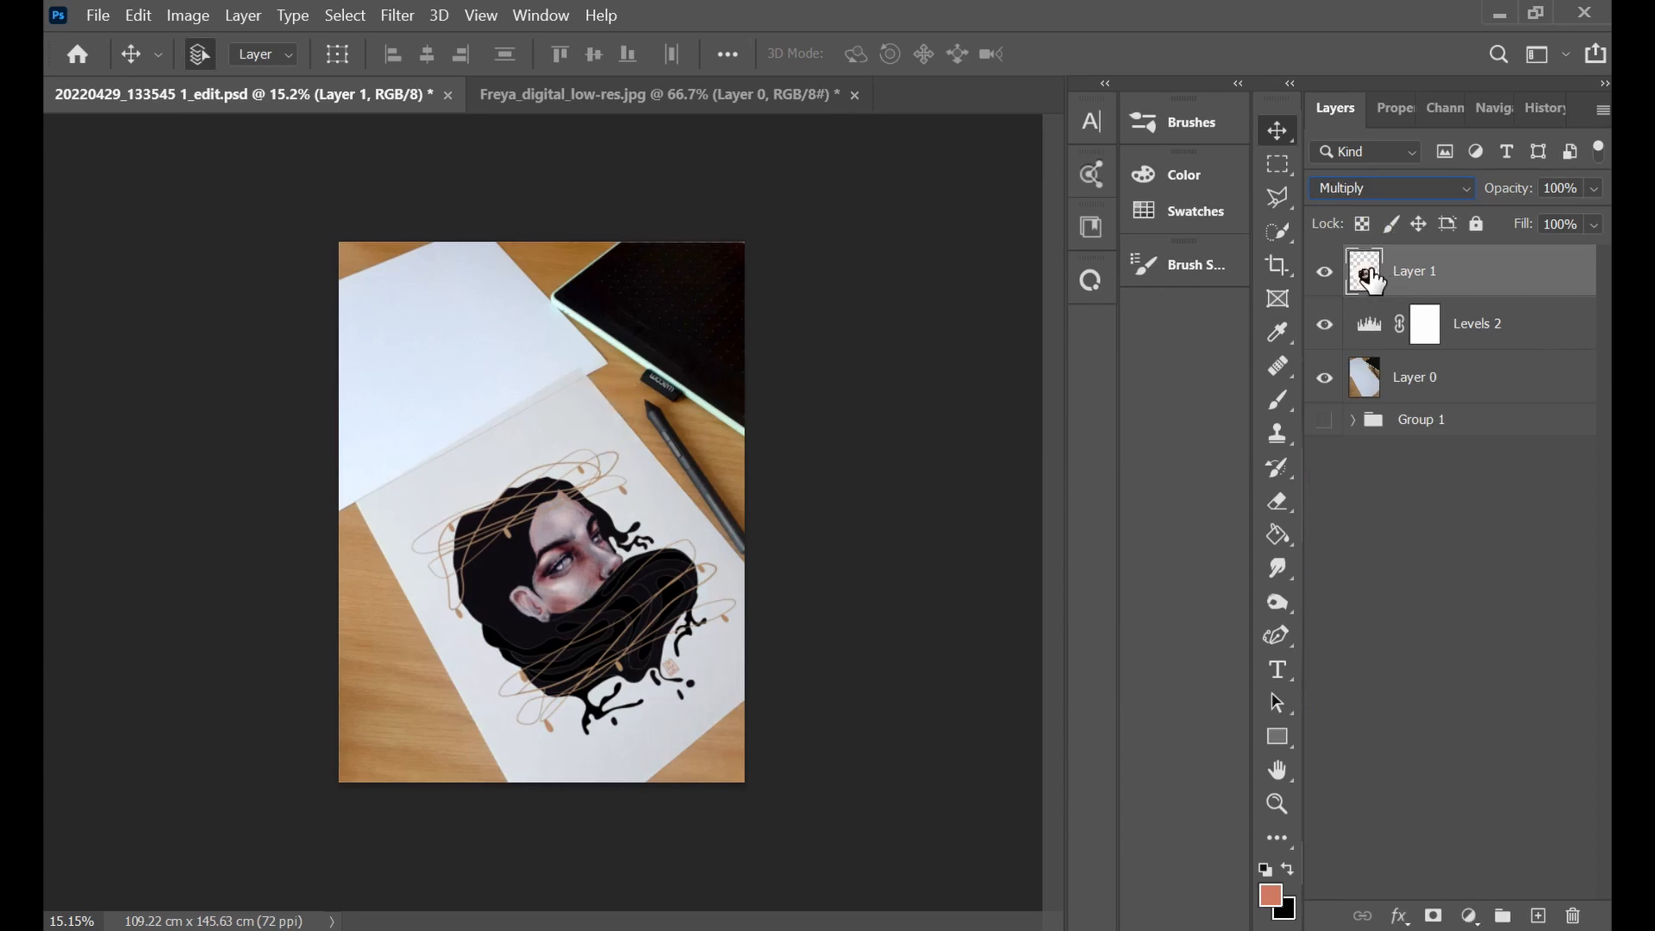
{"action": "left_click", "coordinate": [1487, 329]}
{"action": "left_click", "coordinate": [1475, 272]}
Warp the artwork's upper edge slightly downward to close the gap where the two sheets meet, and apply it.
{"action": "key", "text": "ctrl+t"}
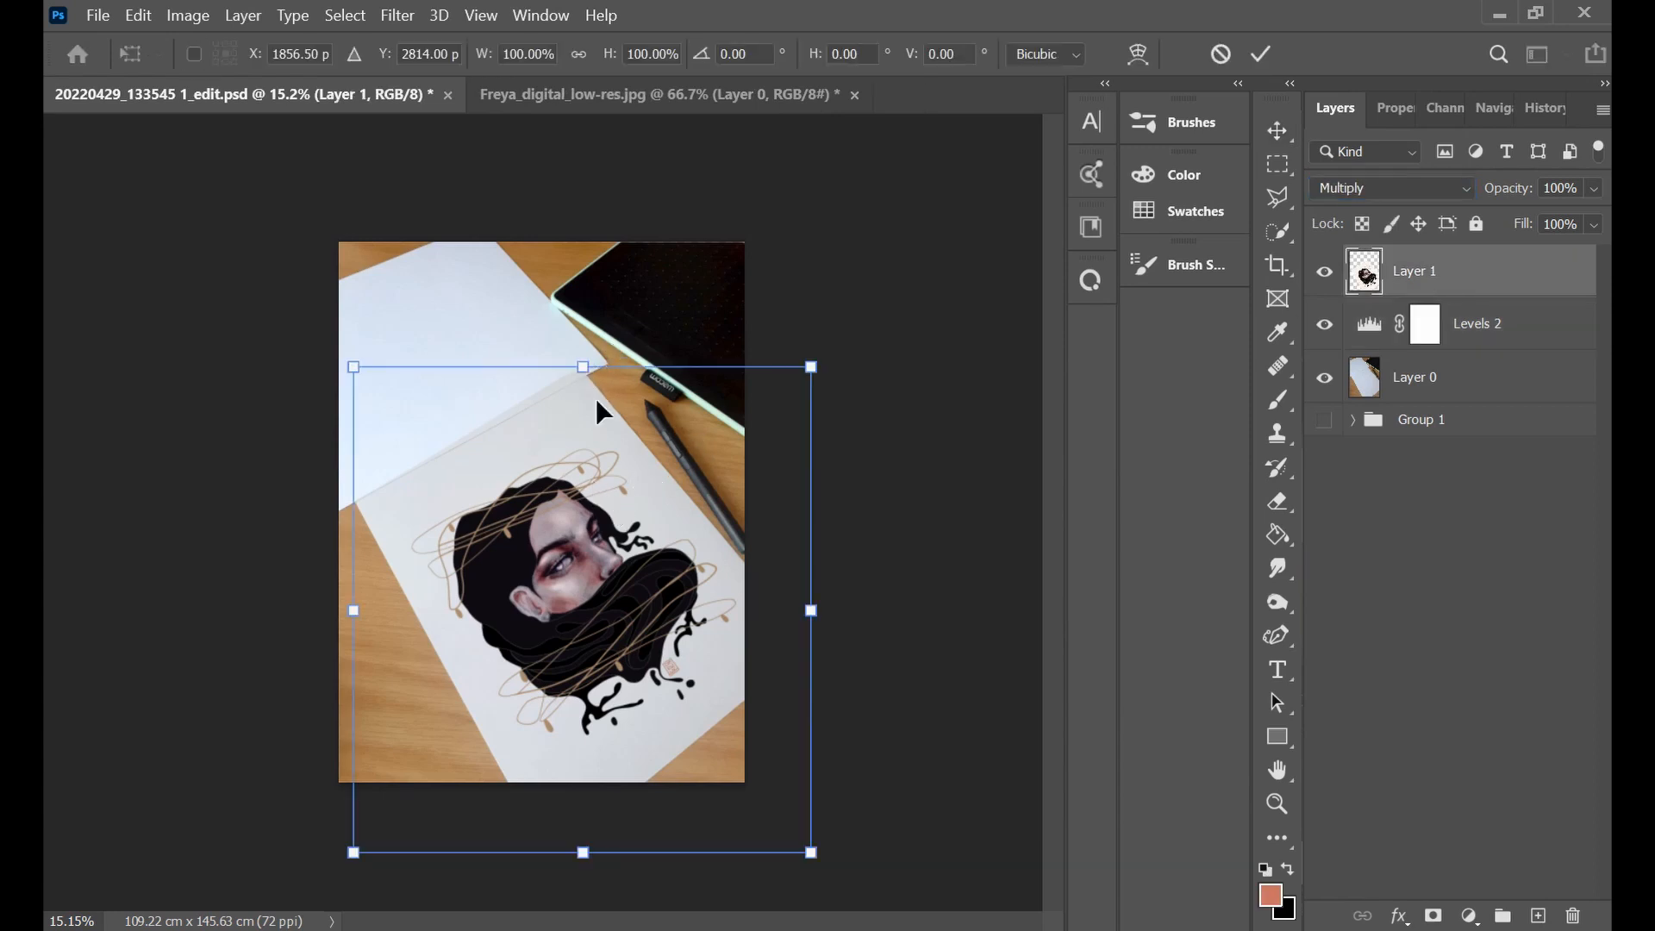
{"action": "right_click", "coordinate": [602, 436]}
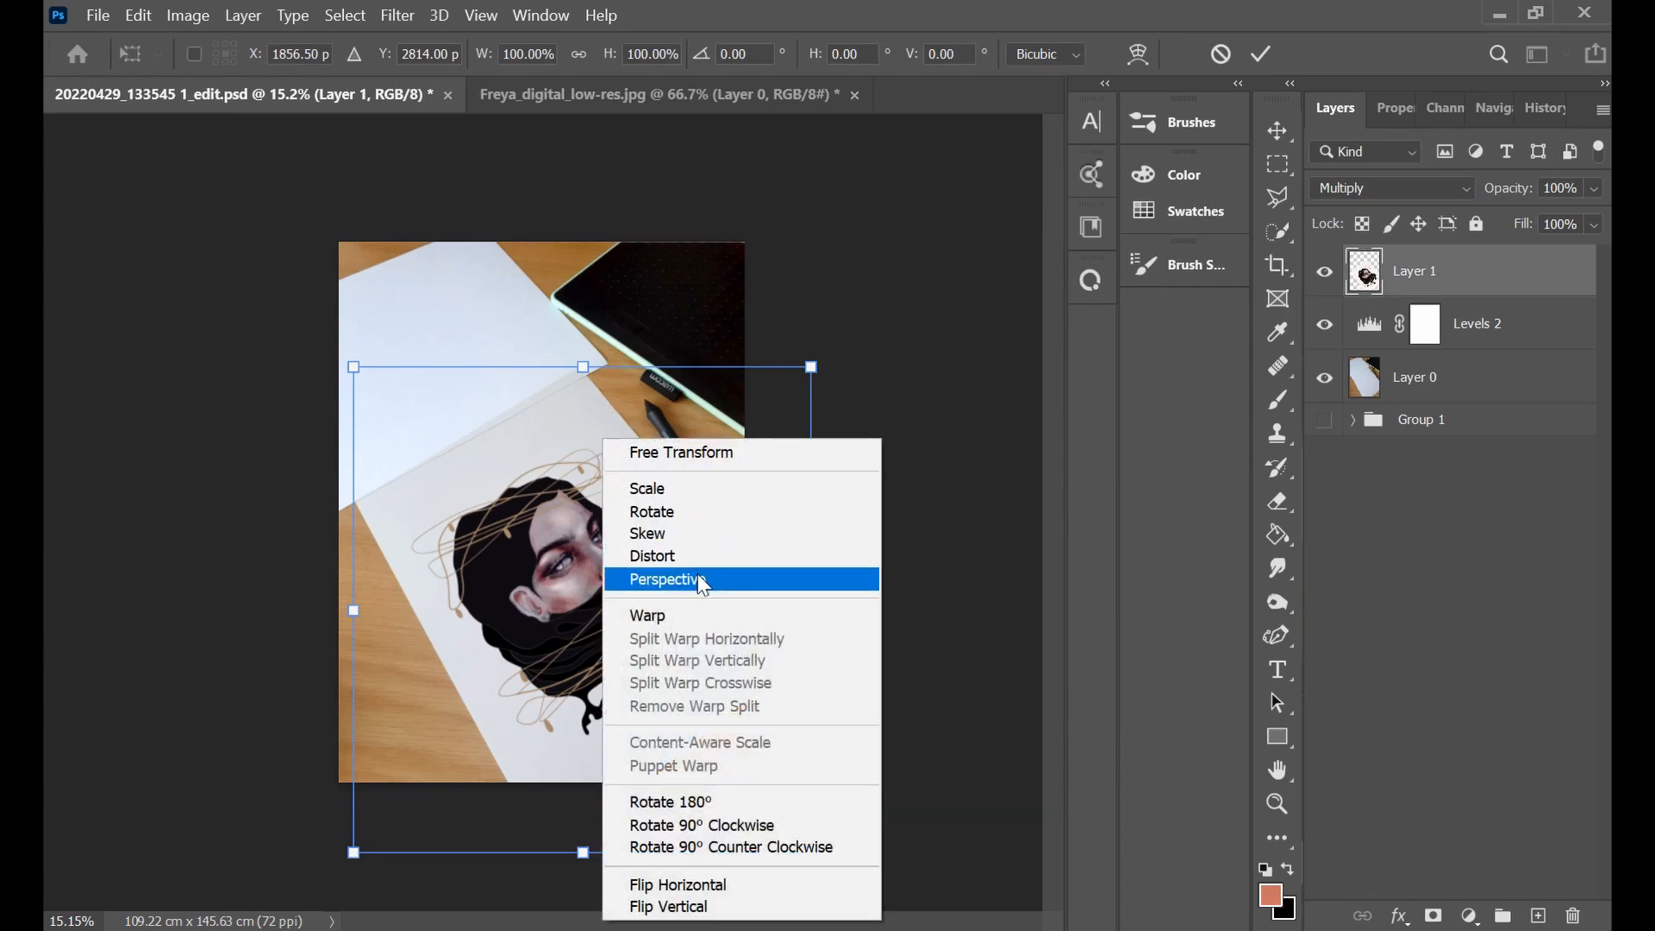
{"action": "left_click", "coordinate": [690, 615]}
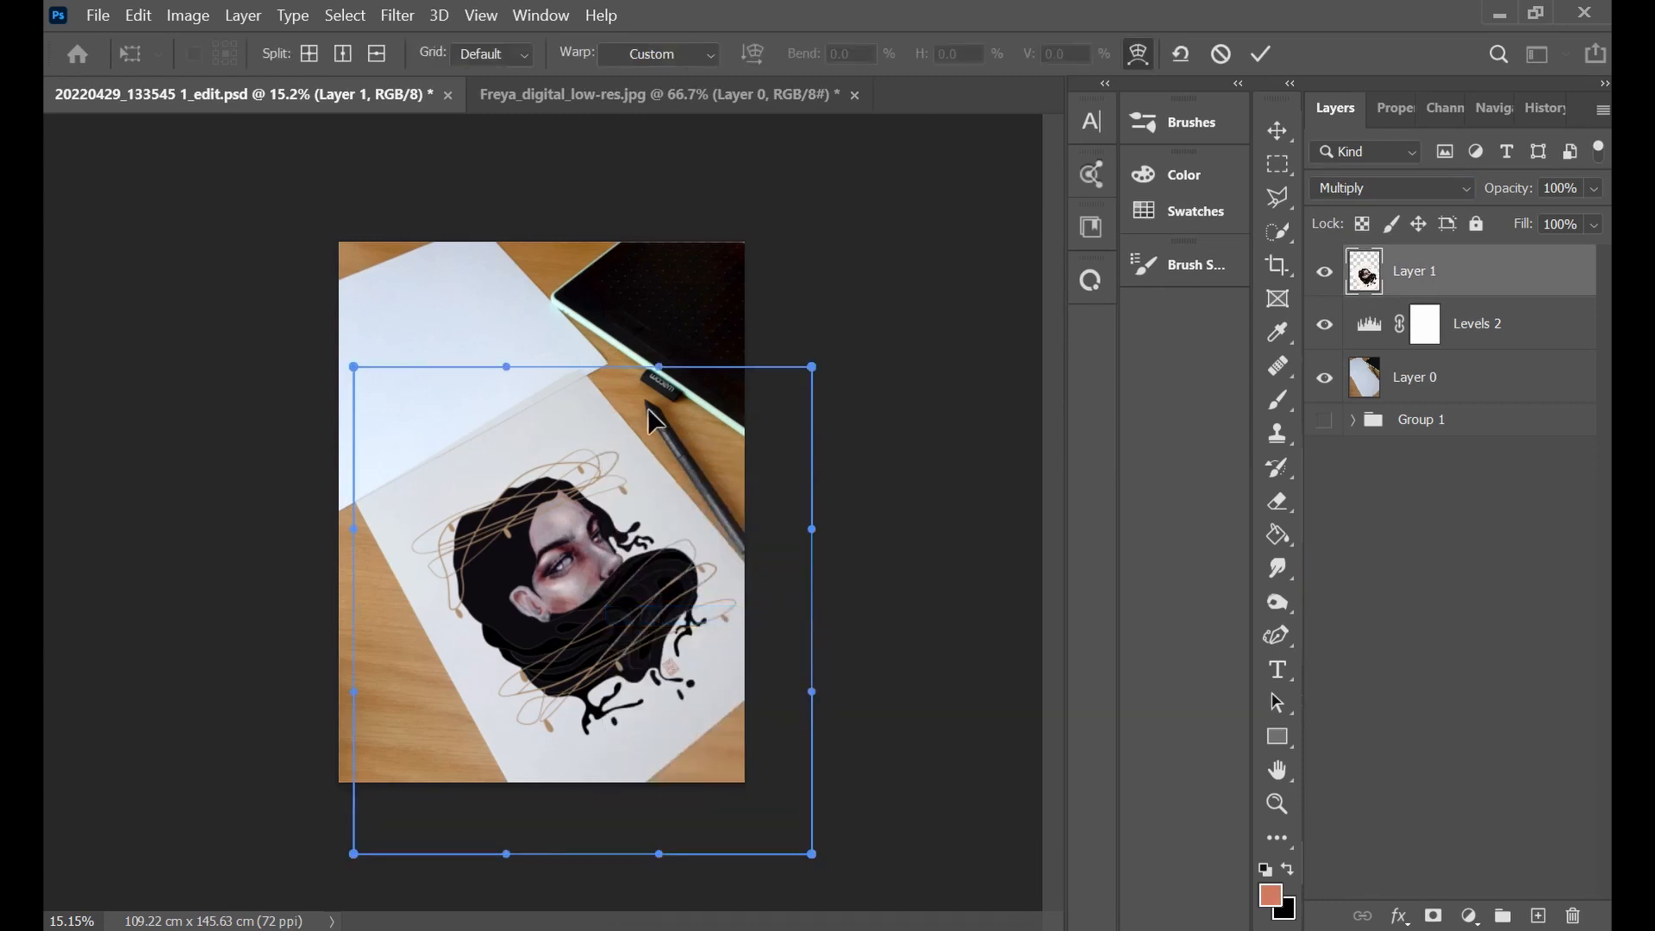
{"action": "mouse_move", "coordinate": [512, 368]}
{"action": "left_mouse_down"}
{"action": "mouse_move", "coordinate": [586, 374]}
{"action": "mouse_move", "coordinate": [514, 373]}
{"action": "left_mouse_up"}
{"action": "left_click_drag", "start_coordinate": [653, 376], "coordinate": [679, 380]}
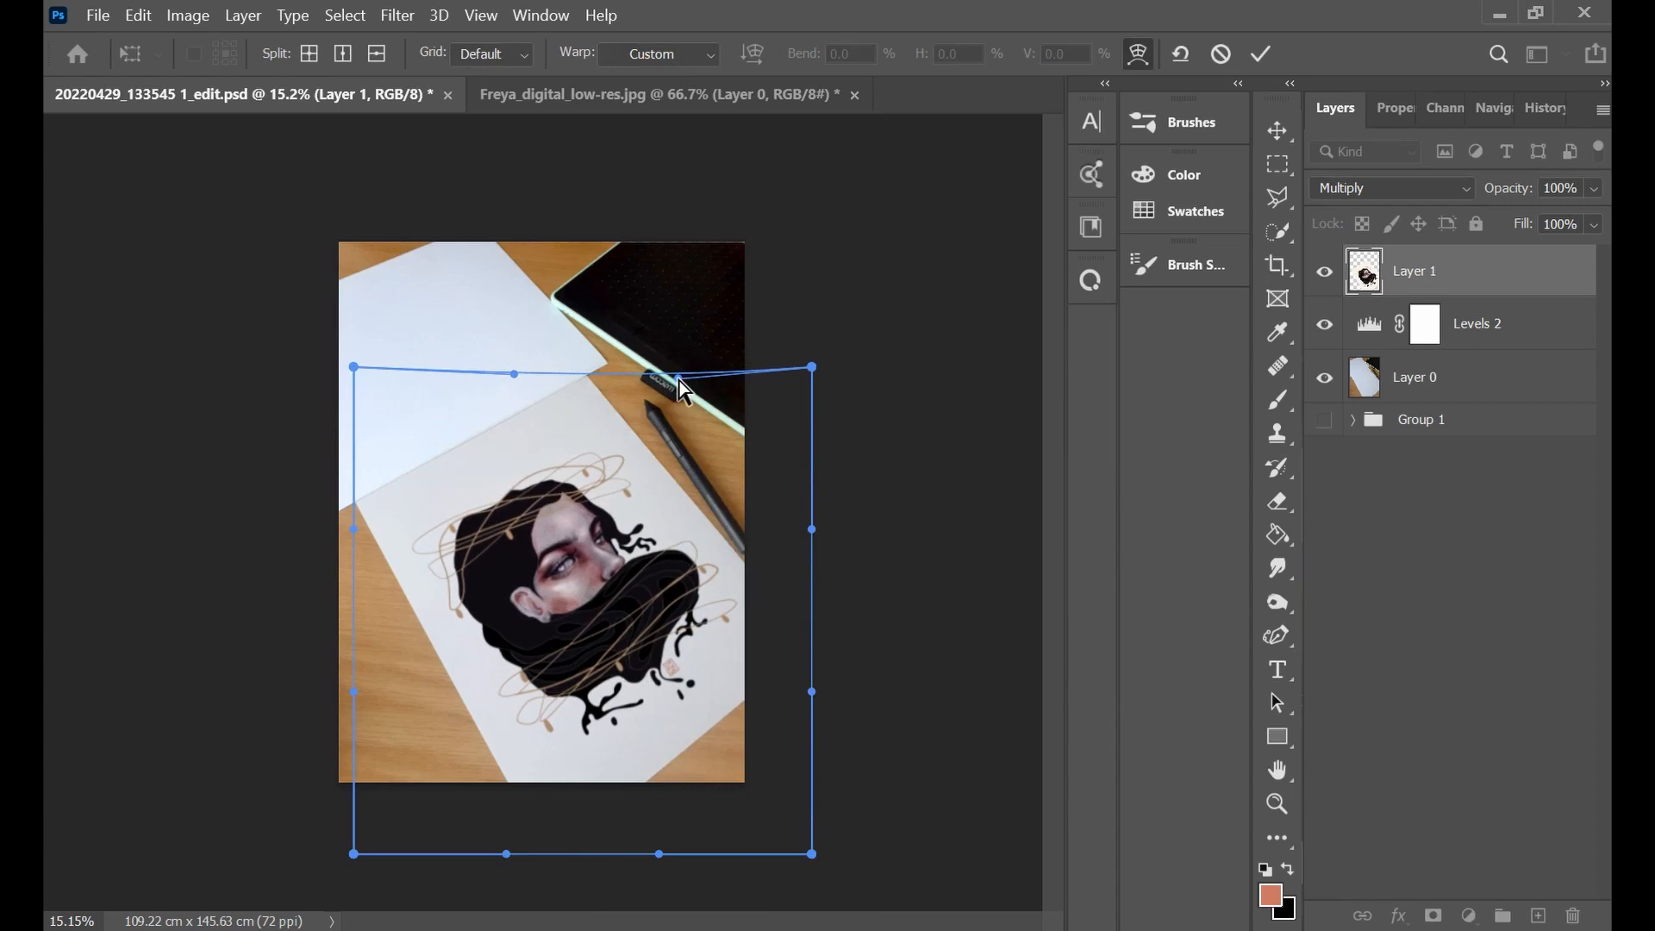
{"action": "left_click", "coordinate": [1271, 61]}
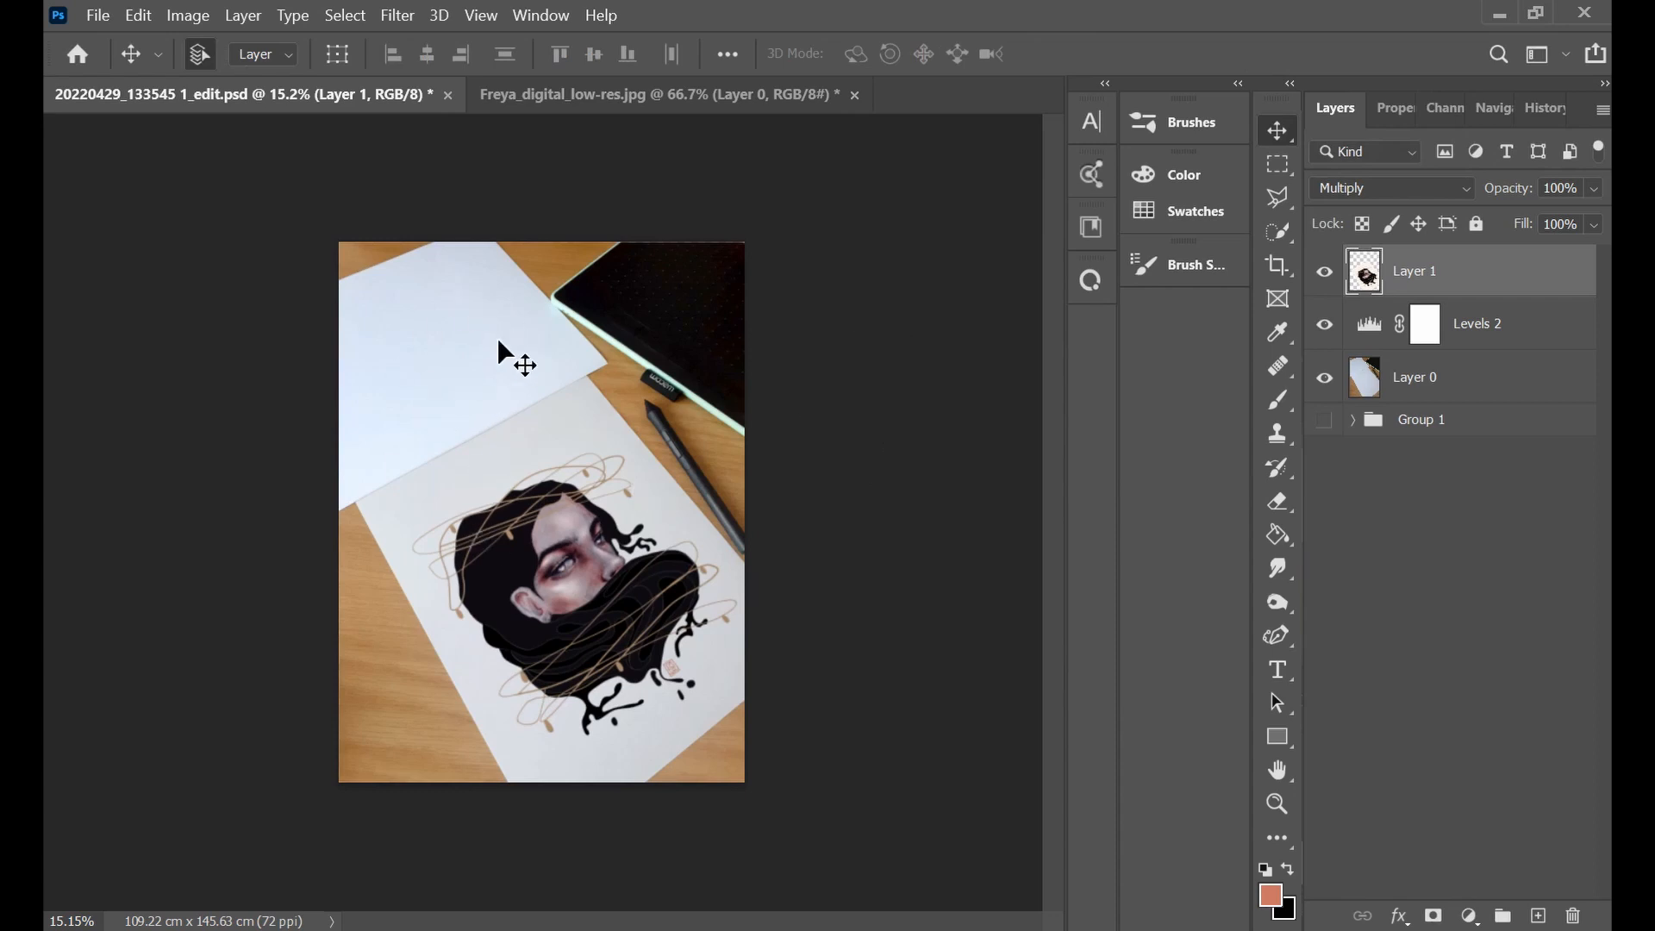
Copy the artwork layer from Freya_digital_low-res.jpg into the desk photo over the upper sheet and rotate it about 60.7° clockwise.
{"action": "left_click", "coordinate": [773, 101]}
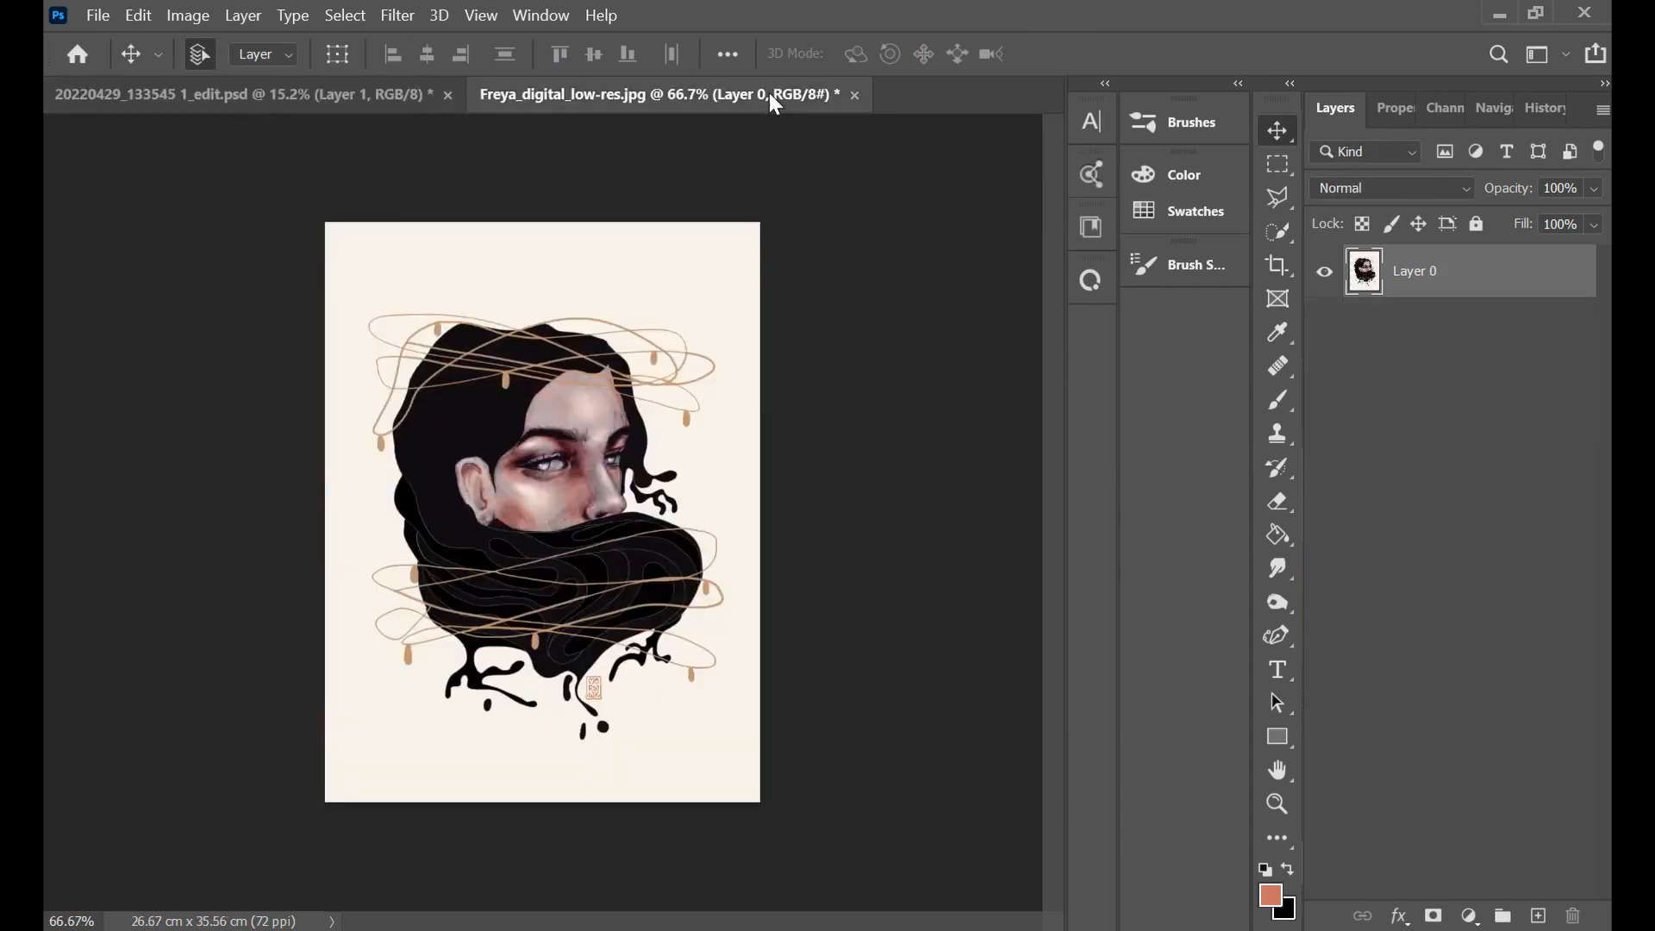
{"action": "left_click_drag", "start_coordinate": [1363, 274], "coordinate": [466, 336]}
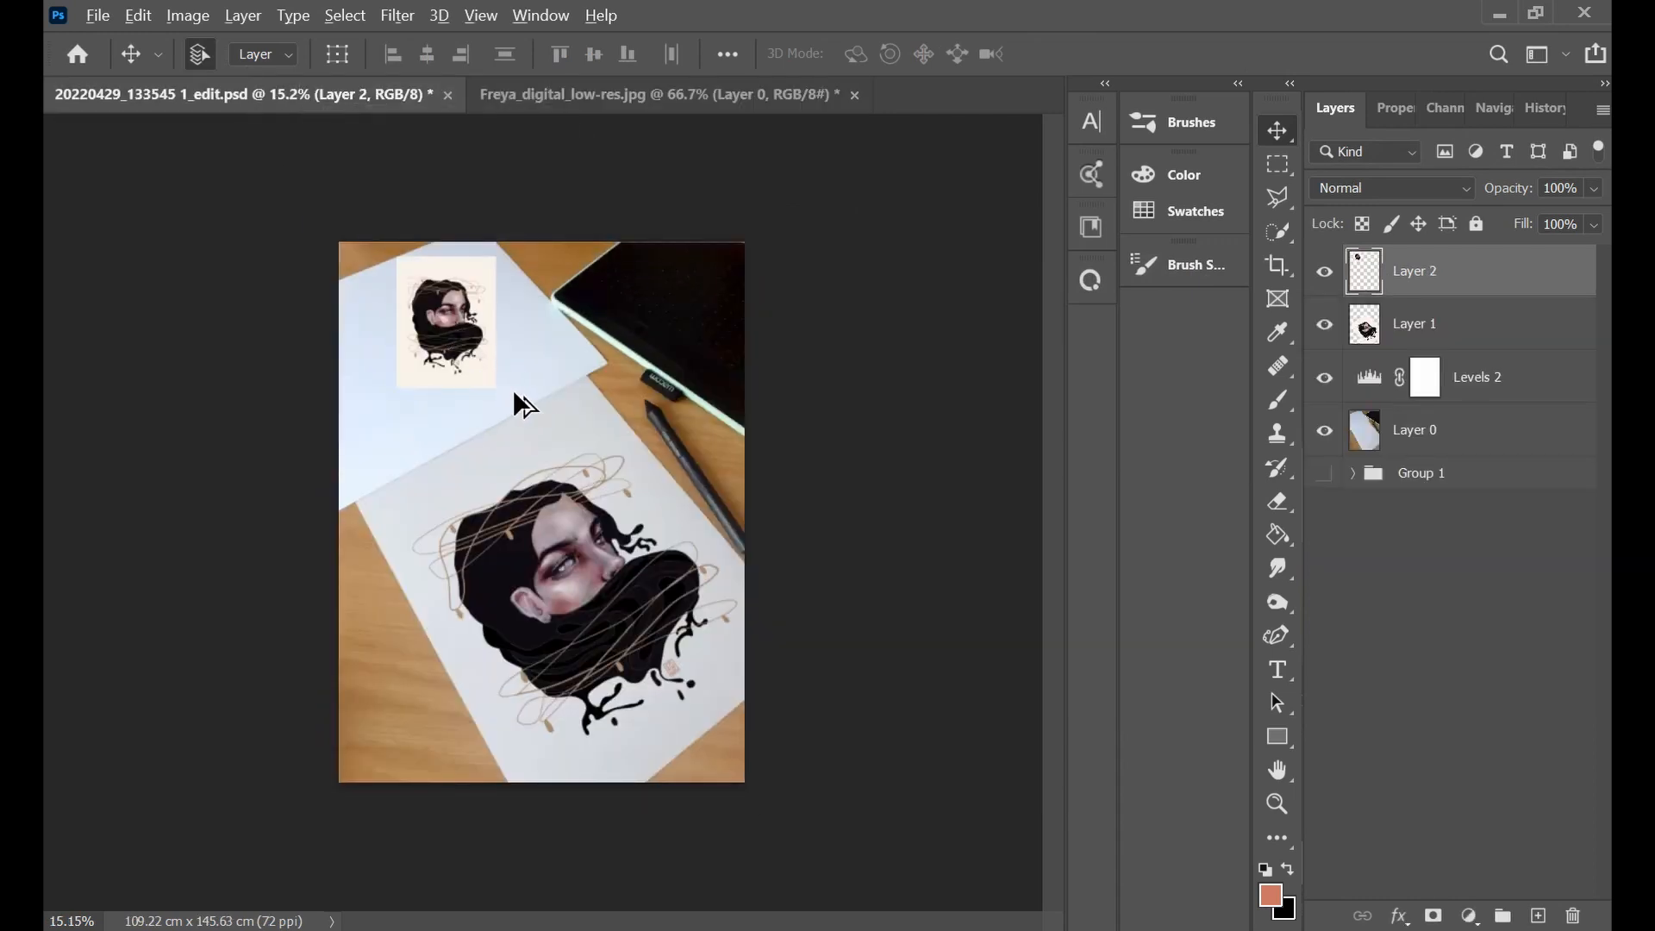
{"action": "scroll", "coordinate": [513, 390], "scroll_direction": "up", "scroll_amount": 2}
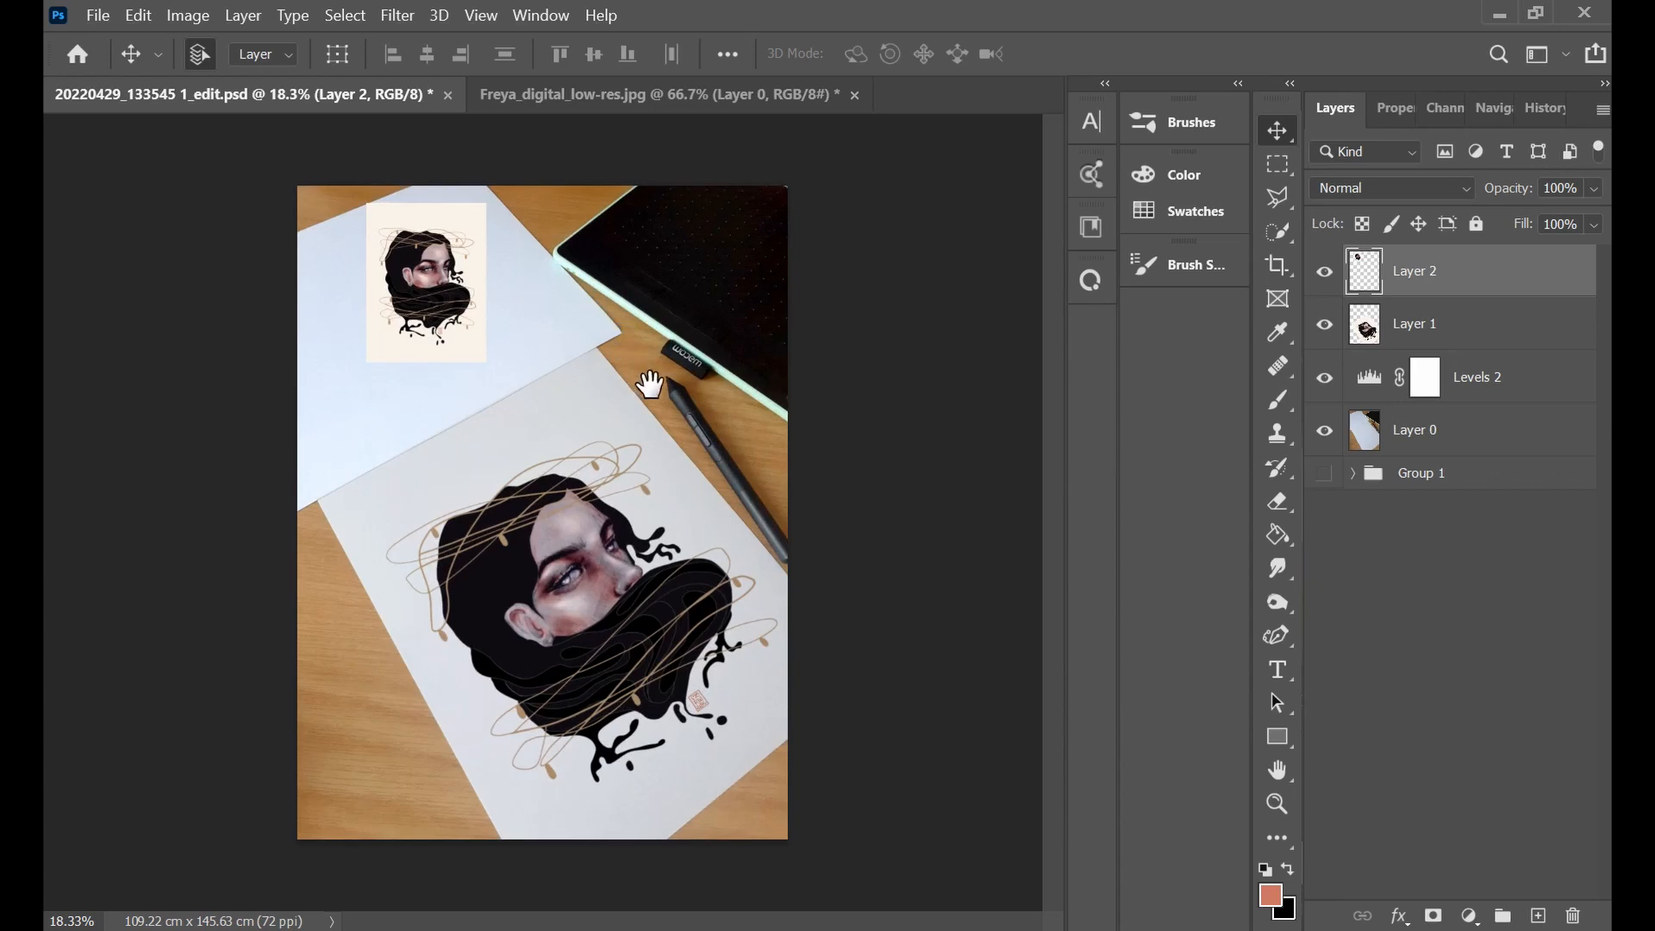
{"action": "key", "text": "ctrl+t"}
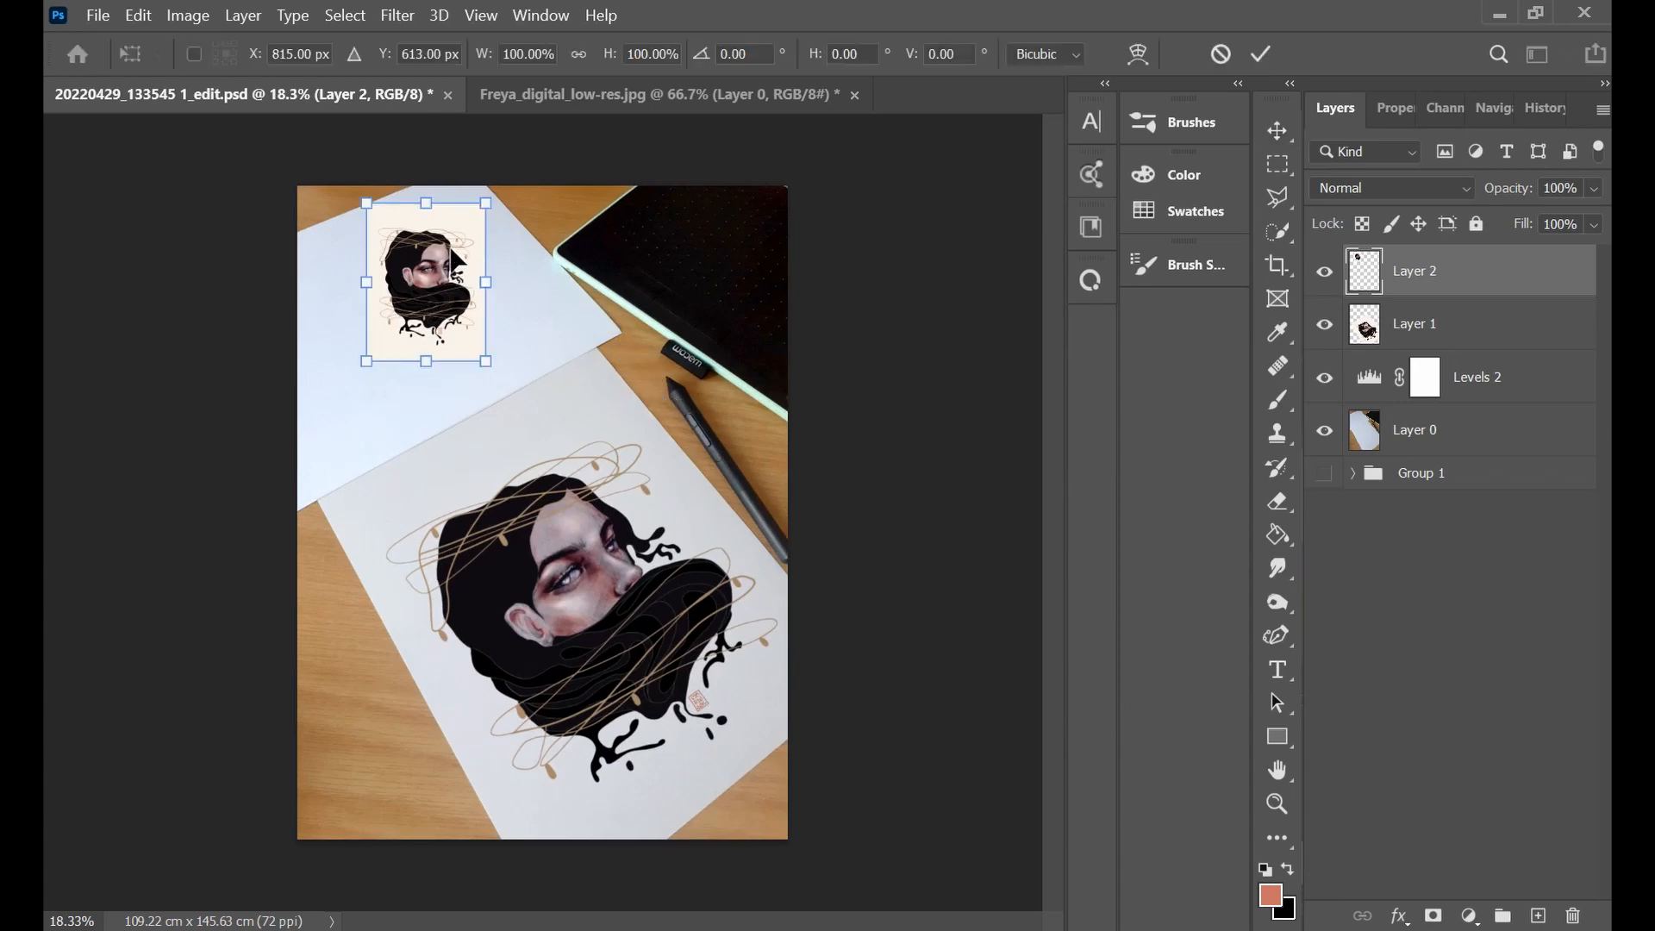
{"action": "left_click_drag", "start_coordinate": [504, 200], "coordinate": [504, 301]}
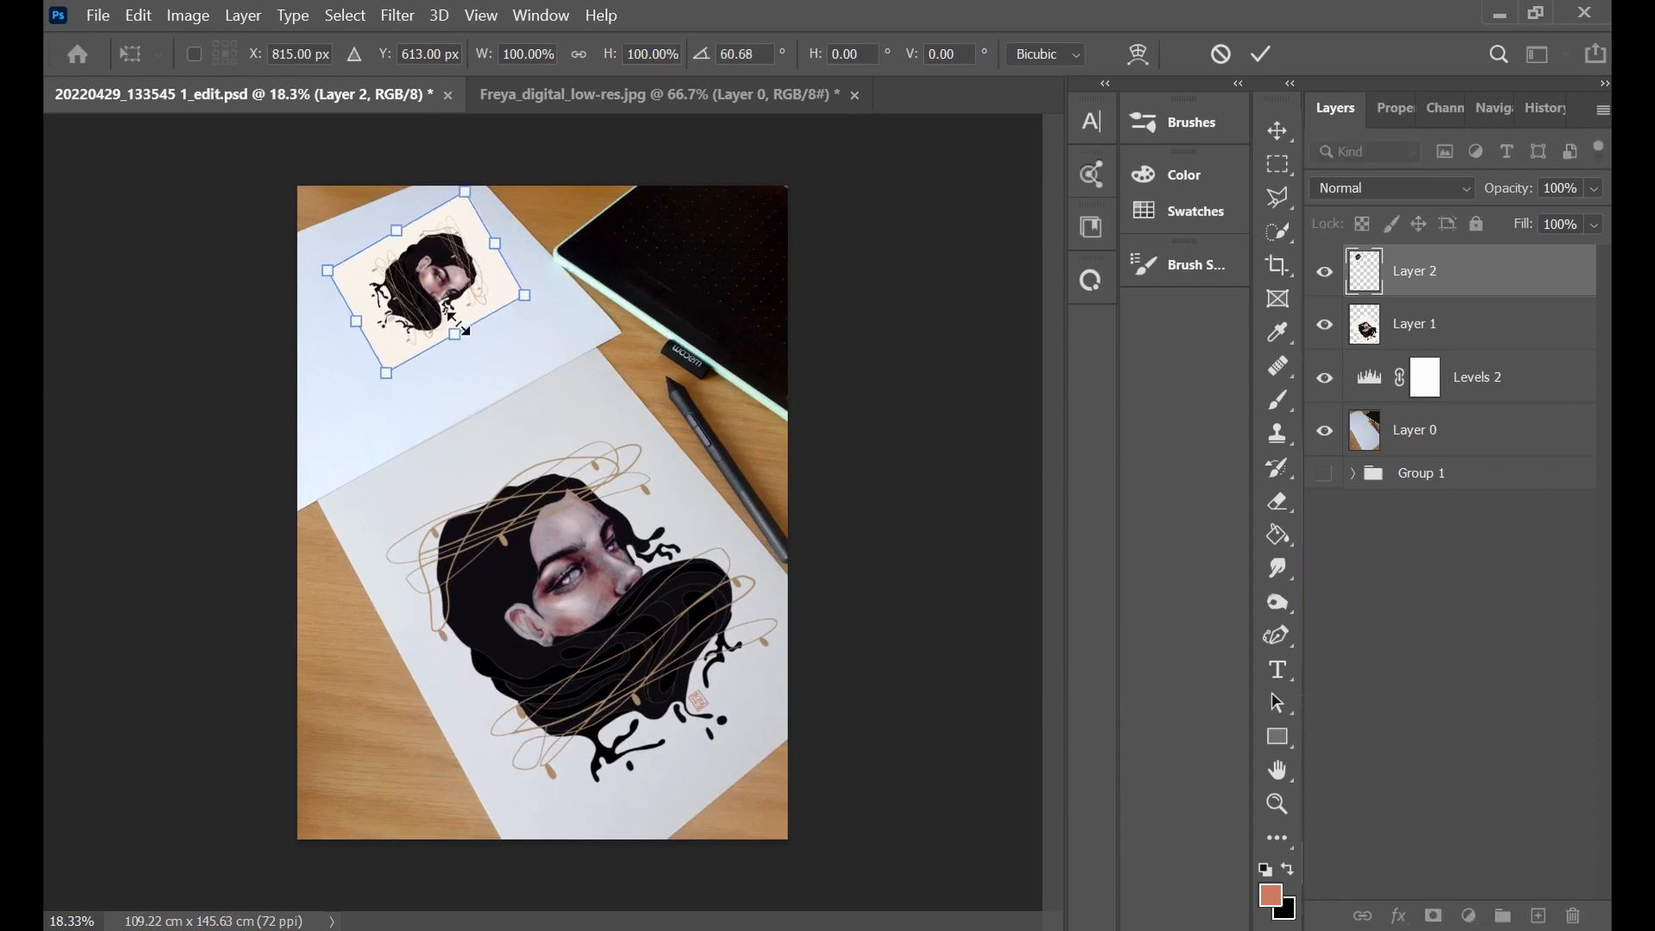
Scale the new artwork to about 254% and position it so its long side follows the upper sheet's lower edge.
{"action": "left_click_drag", "start_coordinate": [387, 373], "coordinate": [280, 463]}
{"action": "left_click_drag", "start_coordinate": [386, 331], "coordinate": [369, 309]}
{"action": "left_click_drag", "start_coordinate": [543, 338], "coordinate": [595, 345]}
{"action": "left_click_drag", "start_coordinate": [333, 493], "coordinate": [241, 547]}
{"action": "left_click_drag", "start_coordinate": [398, 384], "coordinate": [412, 359]}
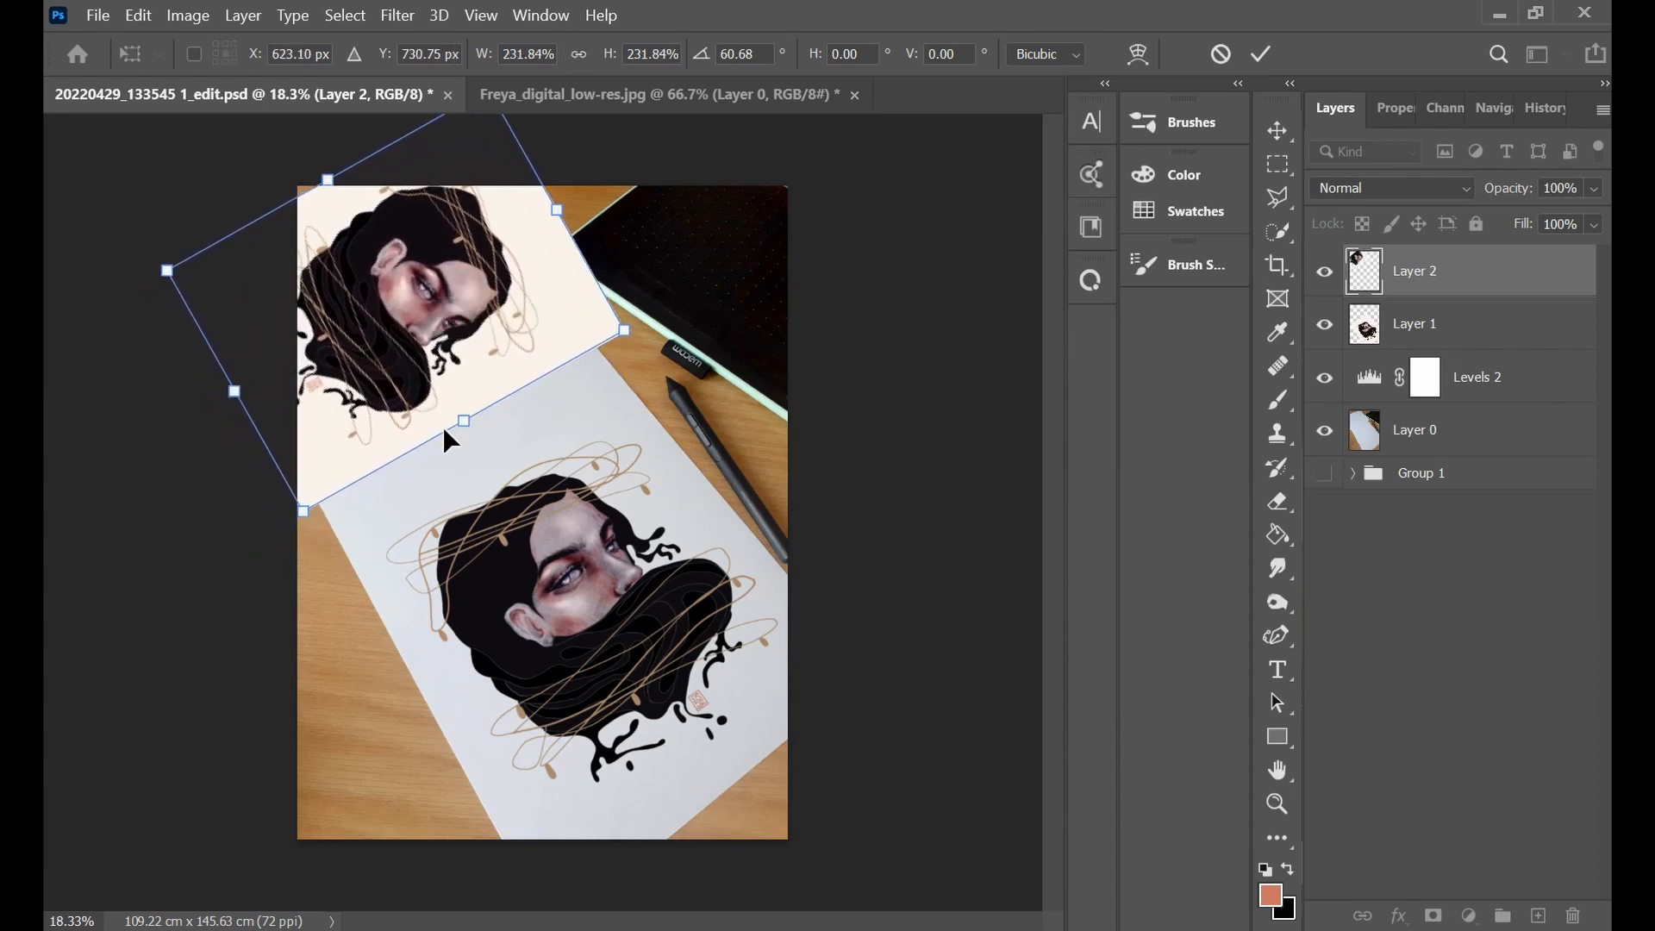
{"action": "scroll", "coordinate": [445, 431], "scroll_direction": "down", "scroll_amount": 2}
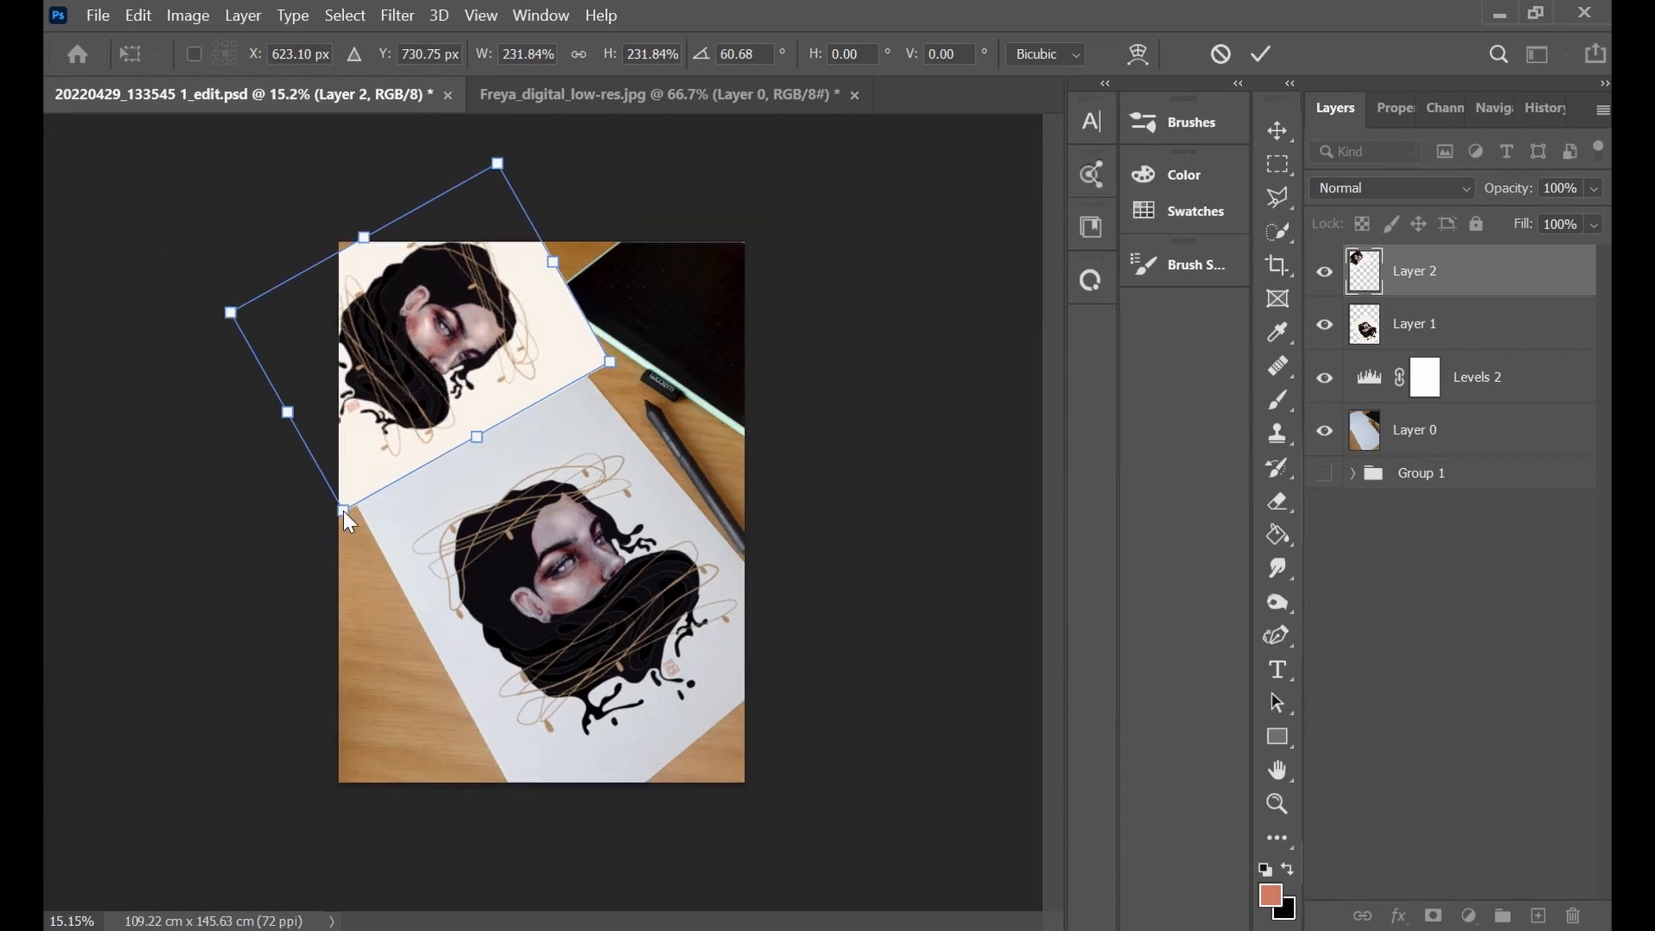
{"action": "left_click_drag", "start_coordinate": [339, 509], "coordinate": [324, 542]}
{"action": "mouse_move", "coordinate": [450, 391]}
{"action": "left_mouse_down"}
{"action": "mouse_move", "coordinate": [423, 372]}
{"action": "mouse_move", "coordinate": [442, 371]}
{"action": "left_mouse_up"}
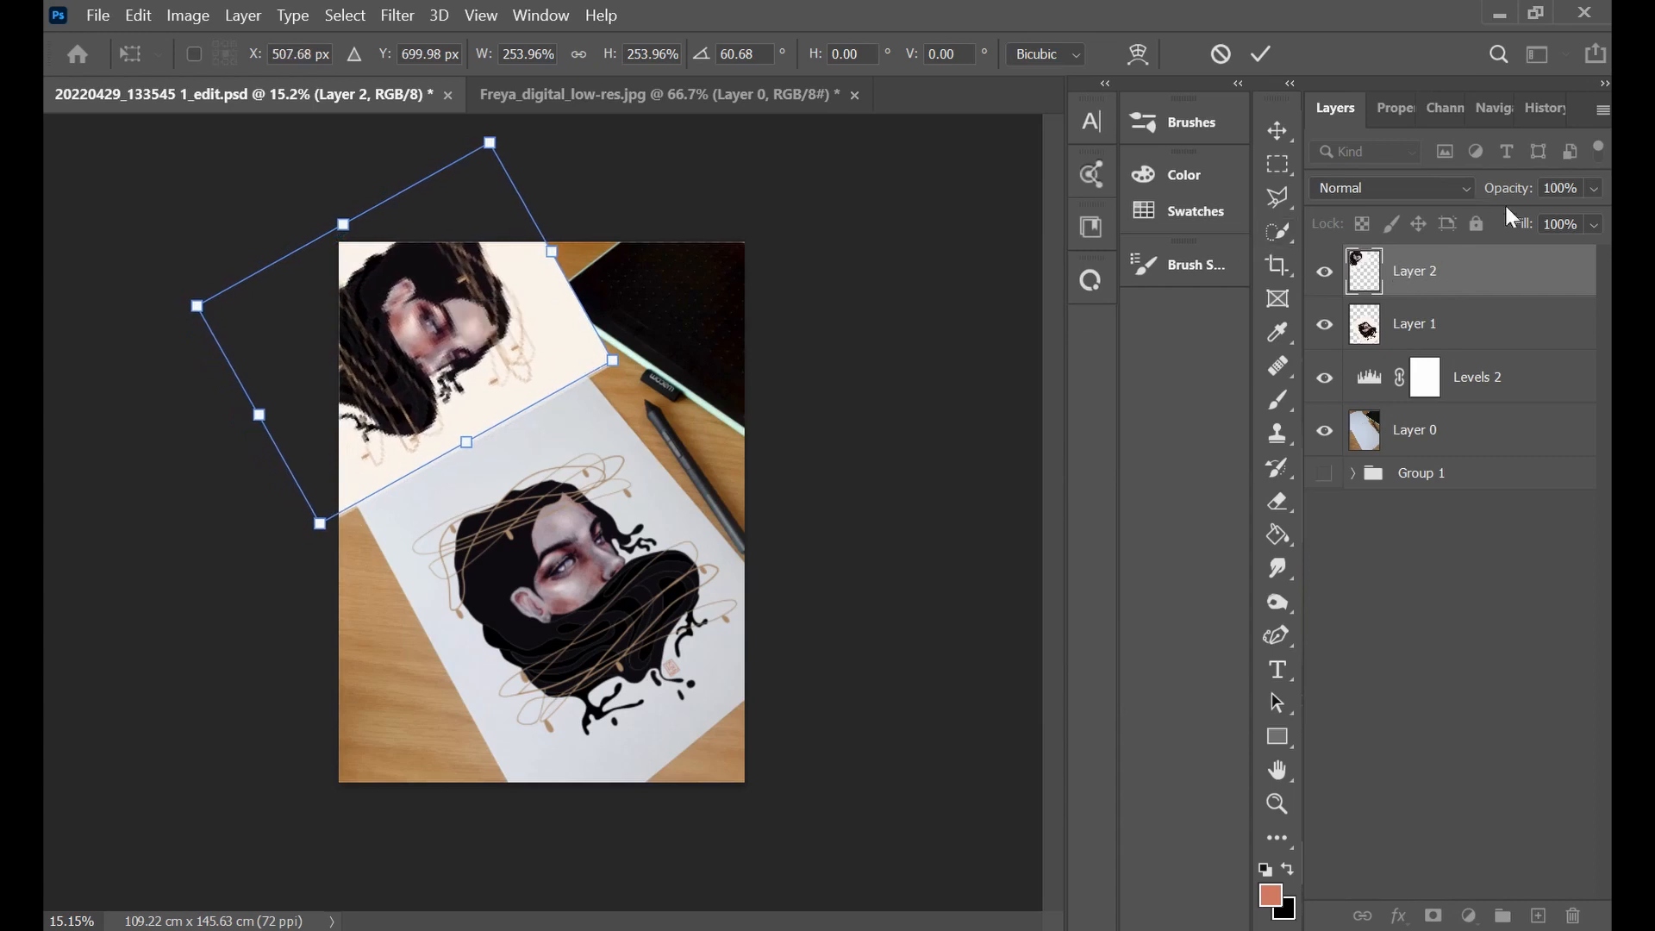
Set the new artwork layer's opacity to 80% and apply perspective so its side follows the upper sheet's right edge.
{"action": "left_click_drag", "start_coordinate": [1518, 200], "coordinate": [1441, 233]}
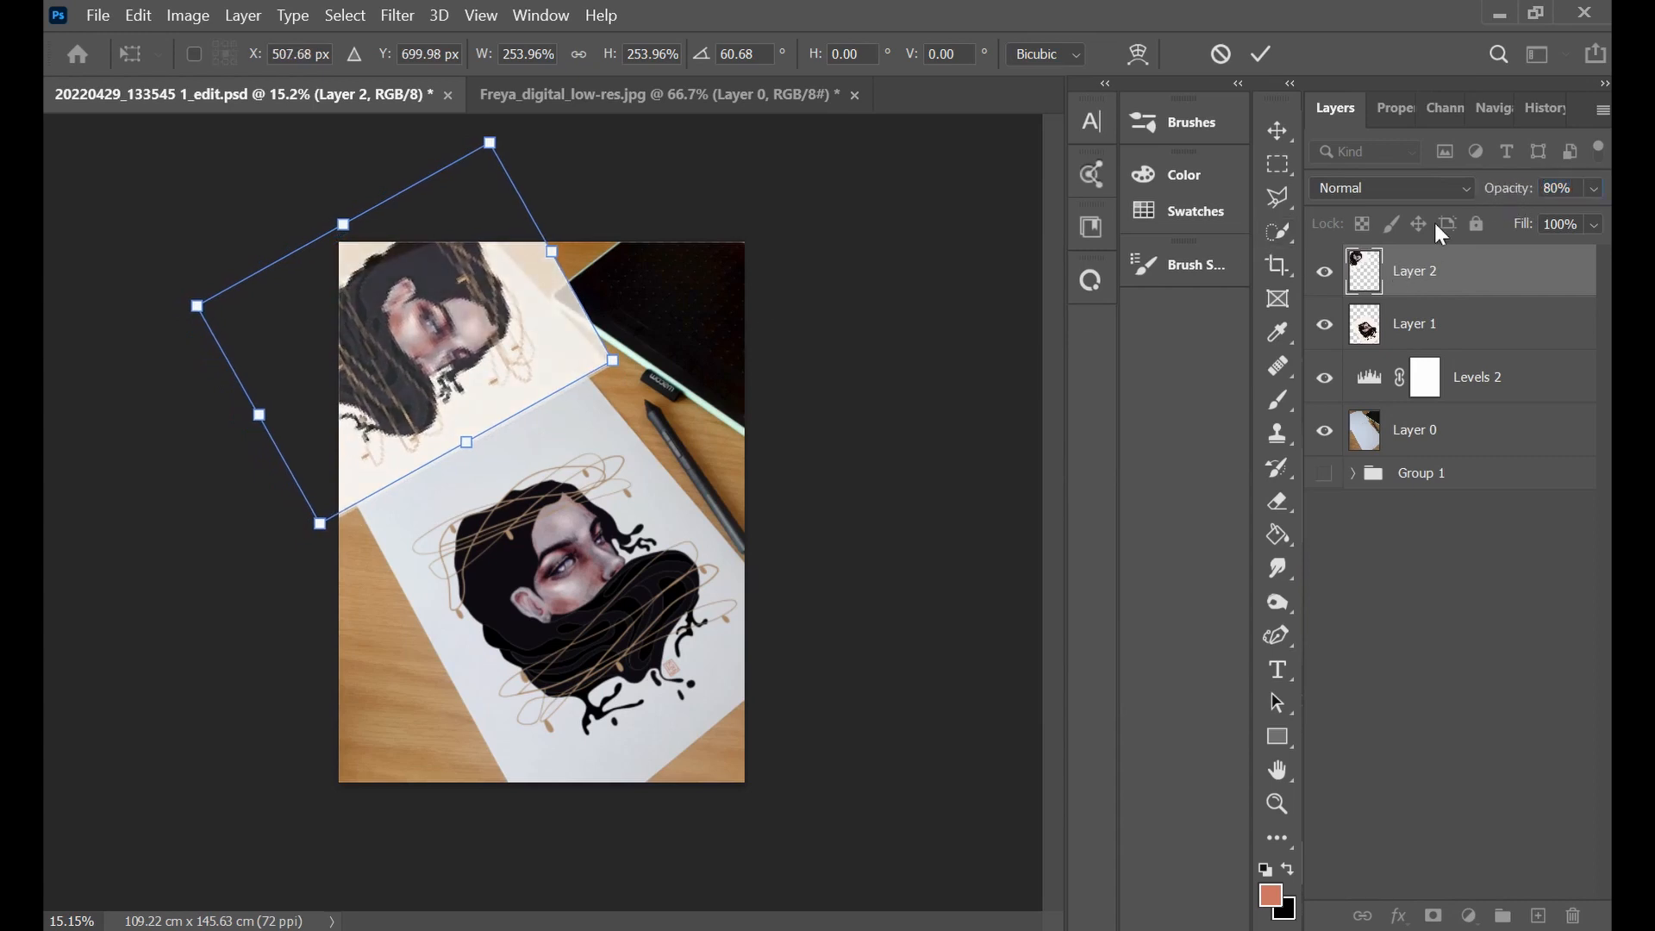
{"action": "right_click", "coordinate": [475, 310]}
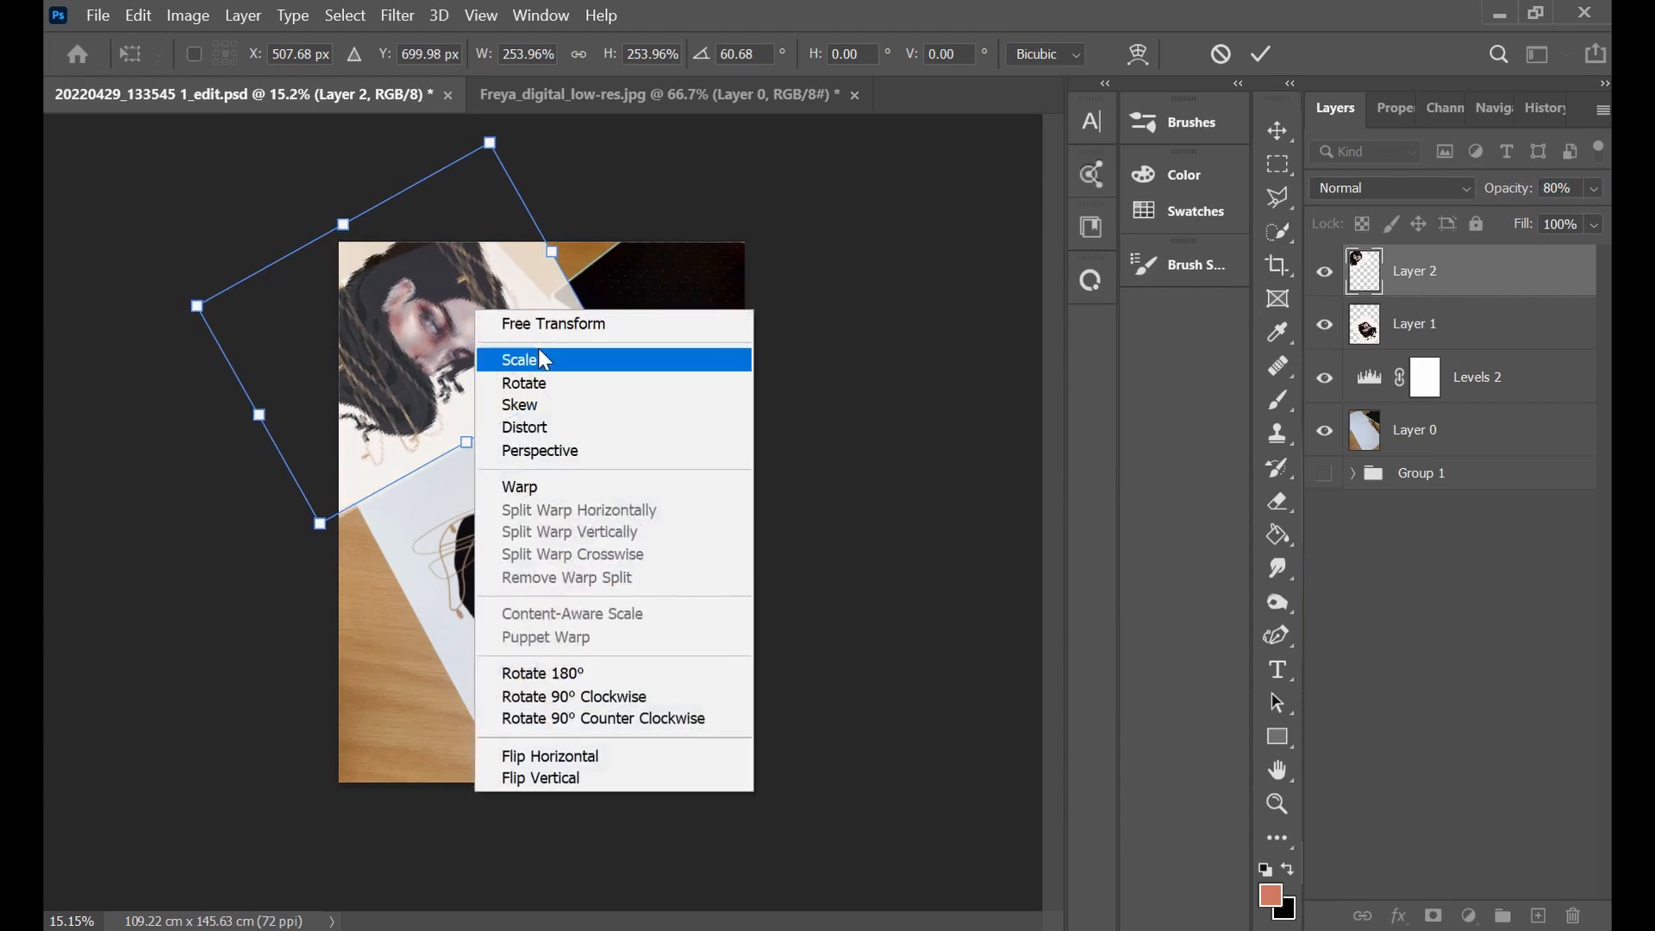
{"action": "left_click", "coordinate": [524, 486]}
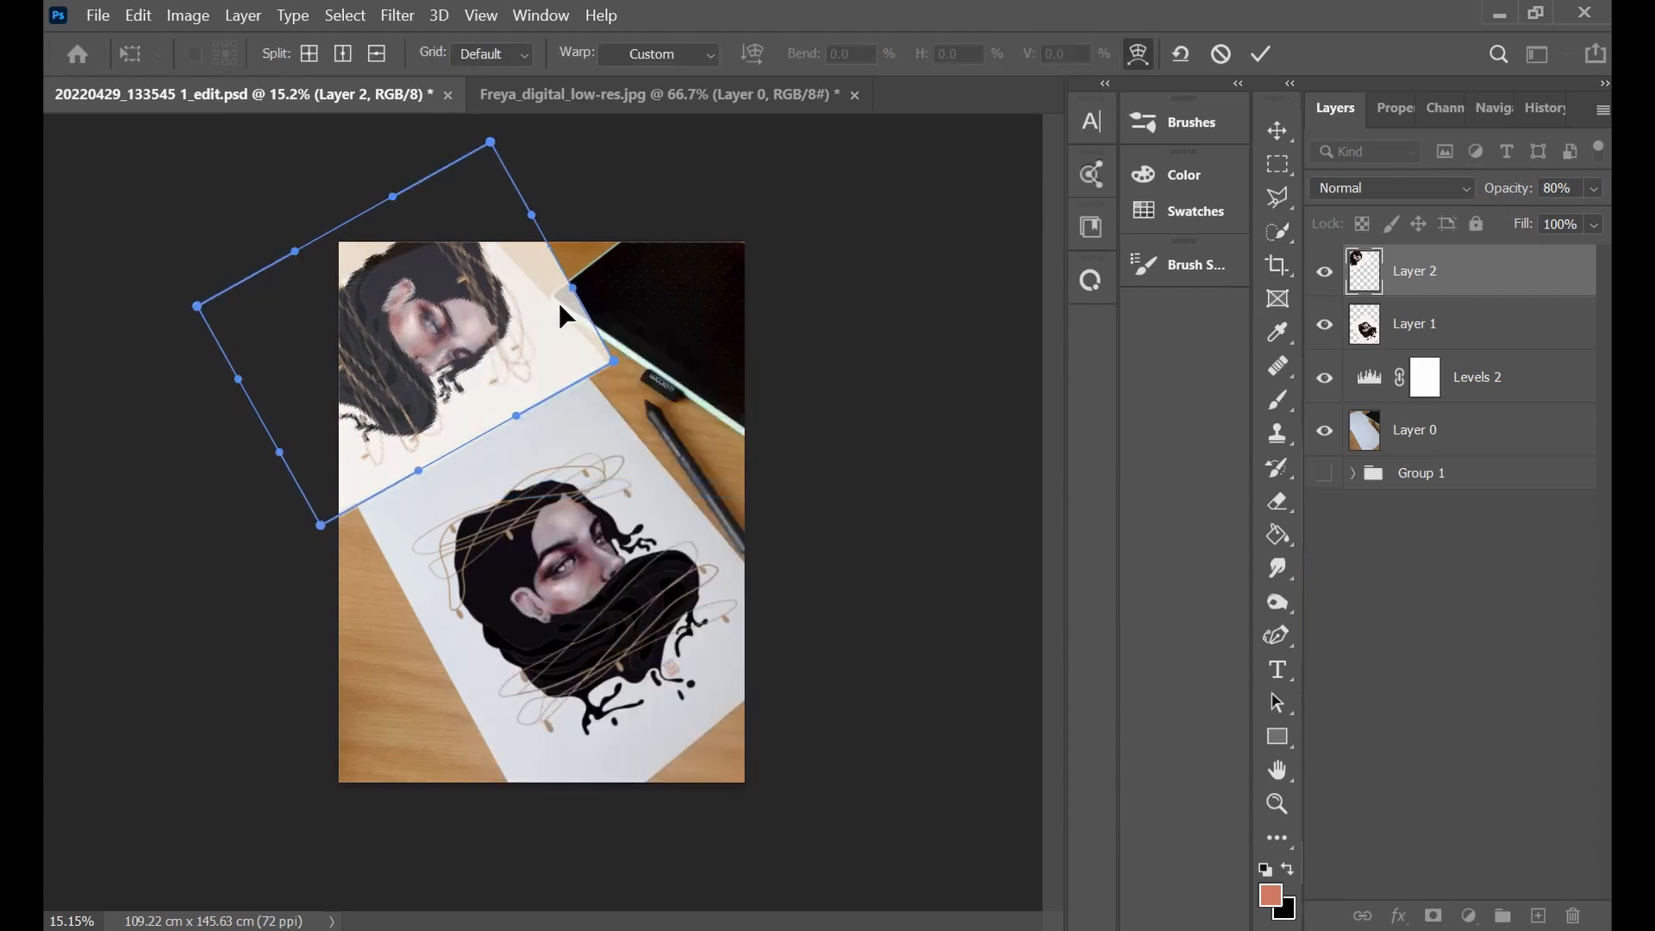
{"action": "right_click", "coordinate": [424, 292]}
{"action": "left_click", "coordinate": [482, 306]}
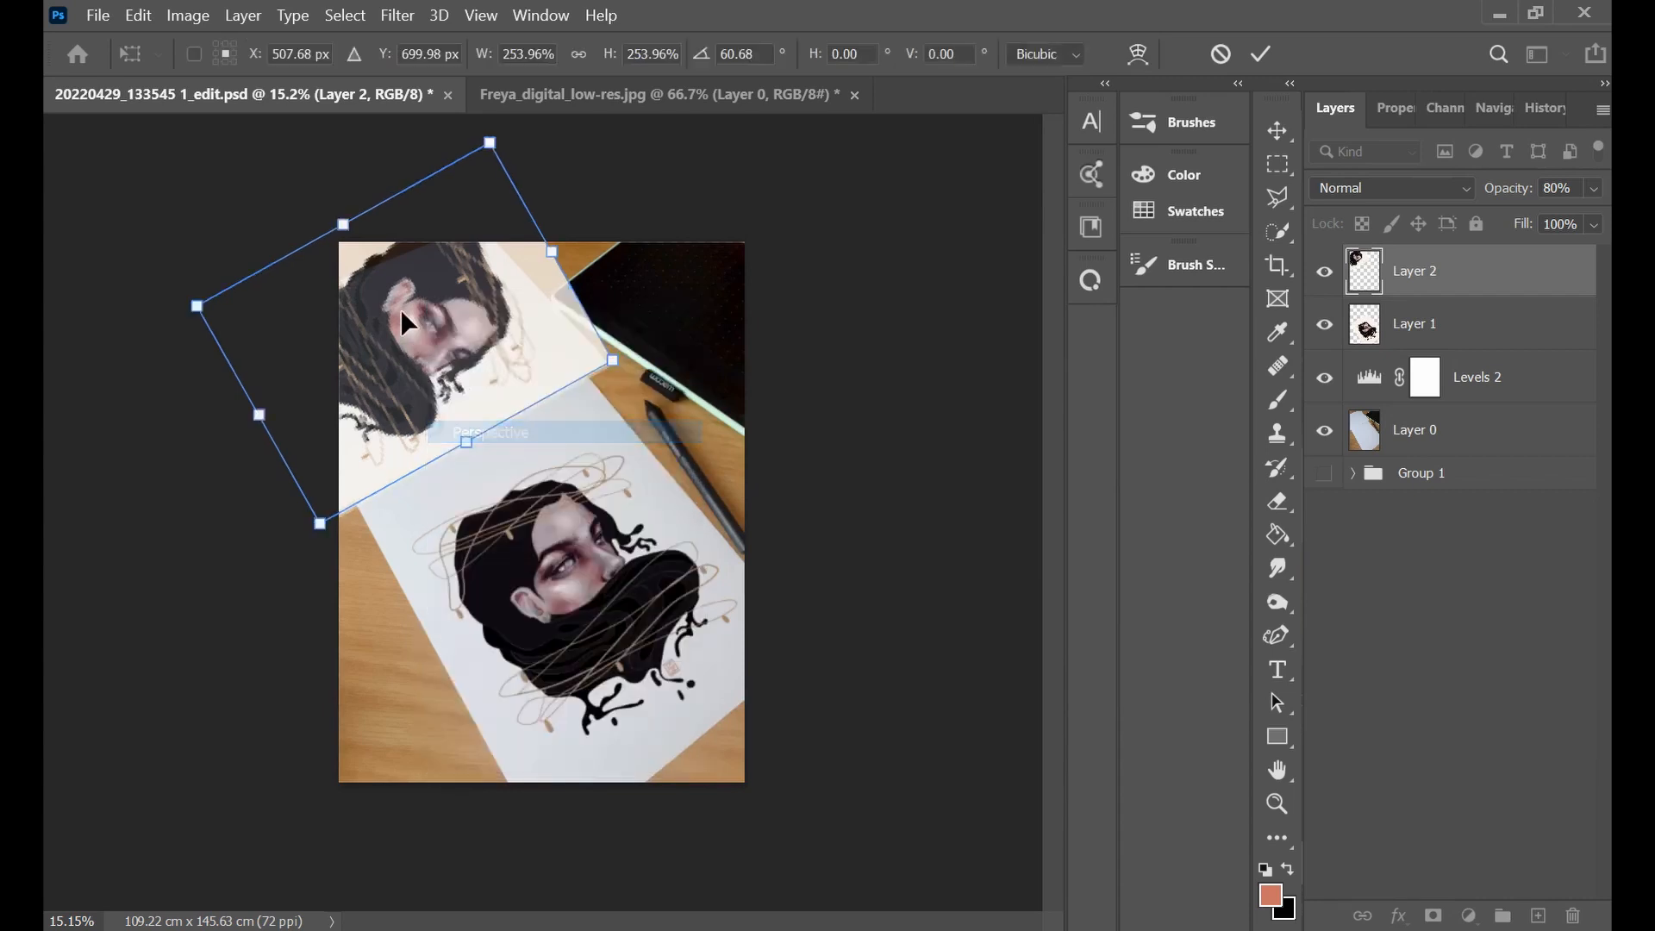
{"action": "left_click_drag", "start_coordinate": [489, 144], "coordinate": [434, 177]}
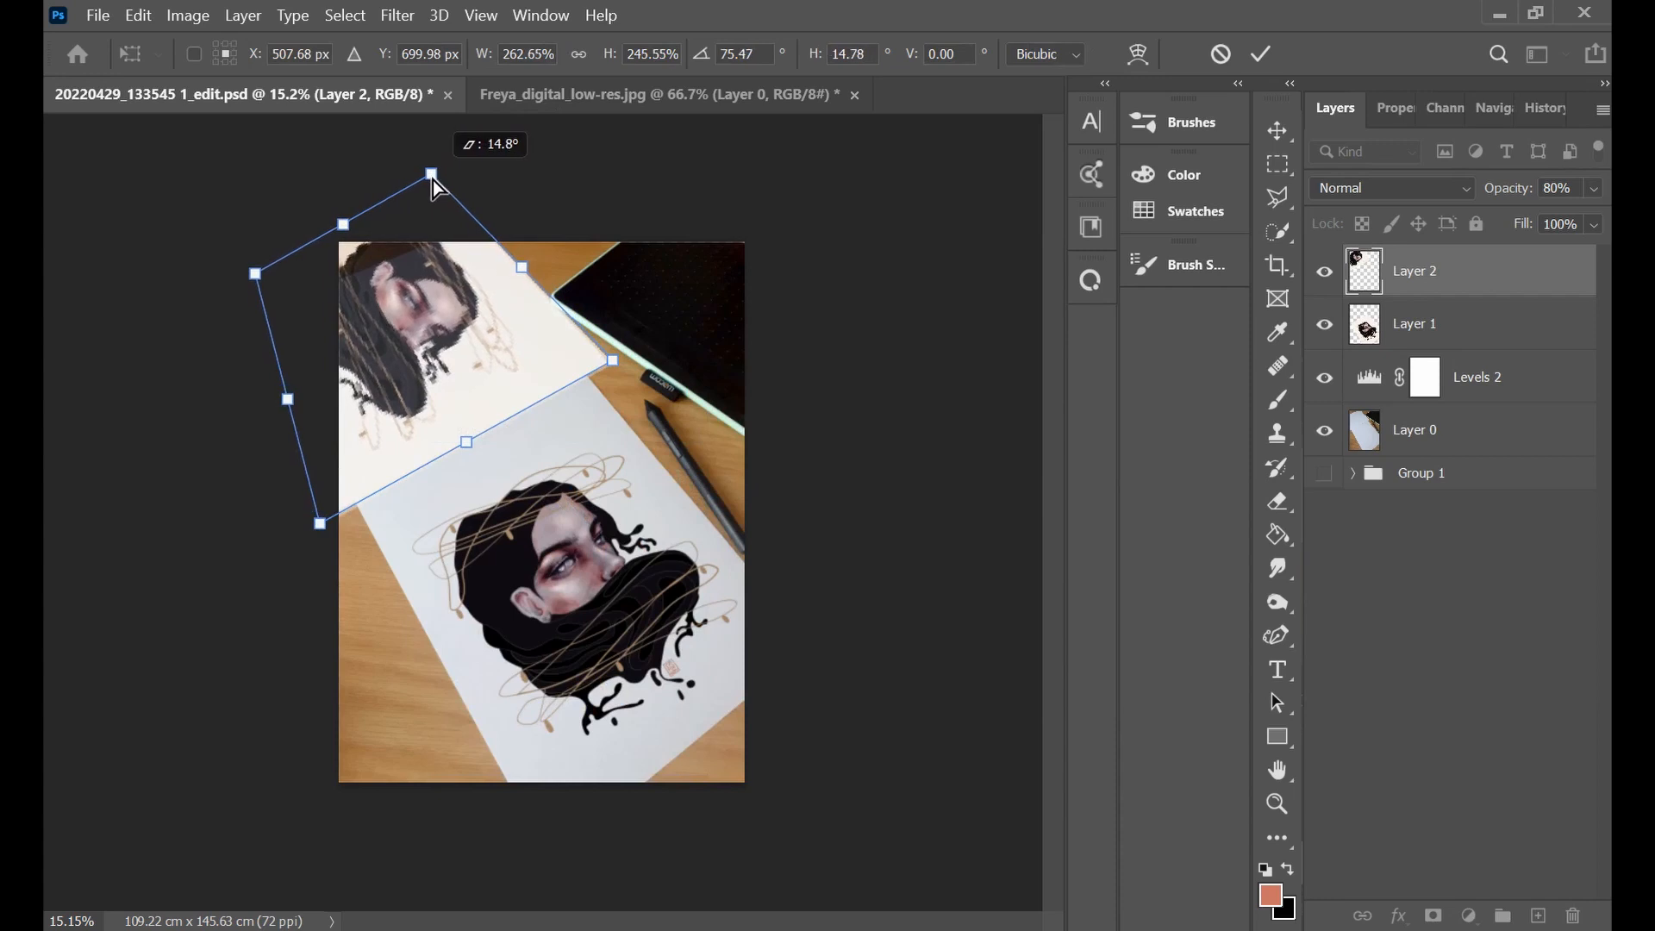
{"action": "left_click_drag", "start_coordinate": [433, 177], "coordinate": [434, 178]}
{"action": "left_click_drag", "start_coordinate": [467, 445], "coordinate": [468, 446]}
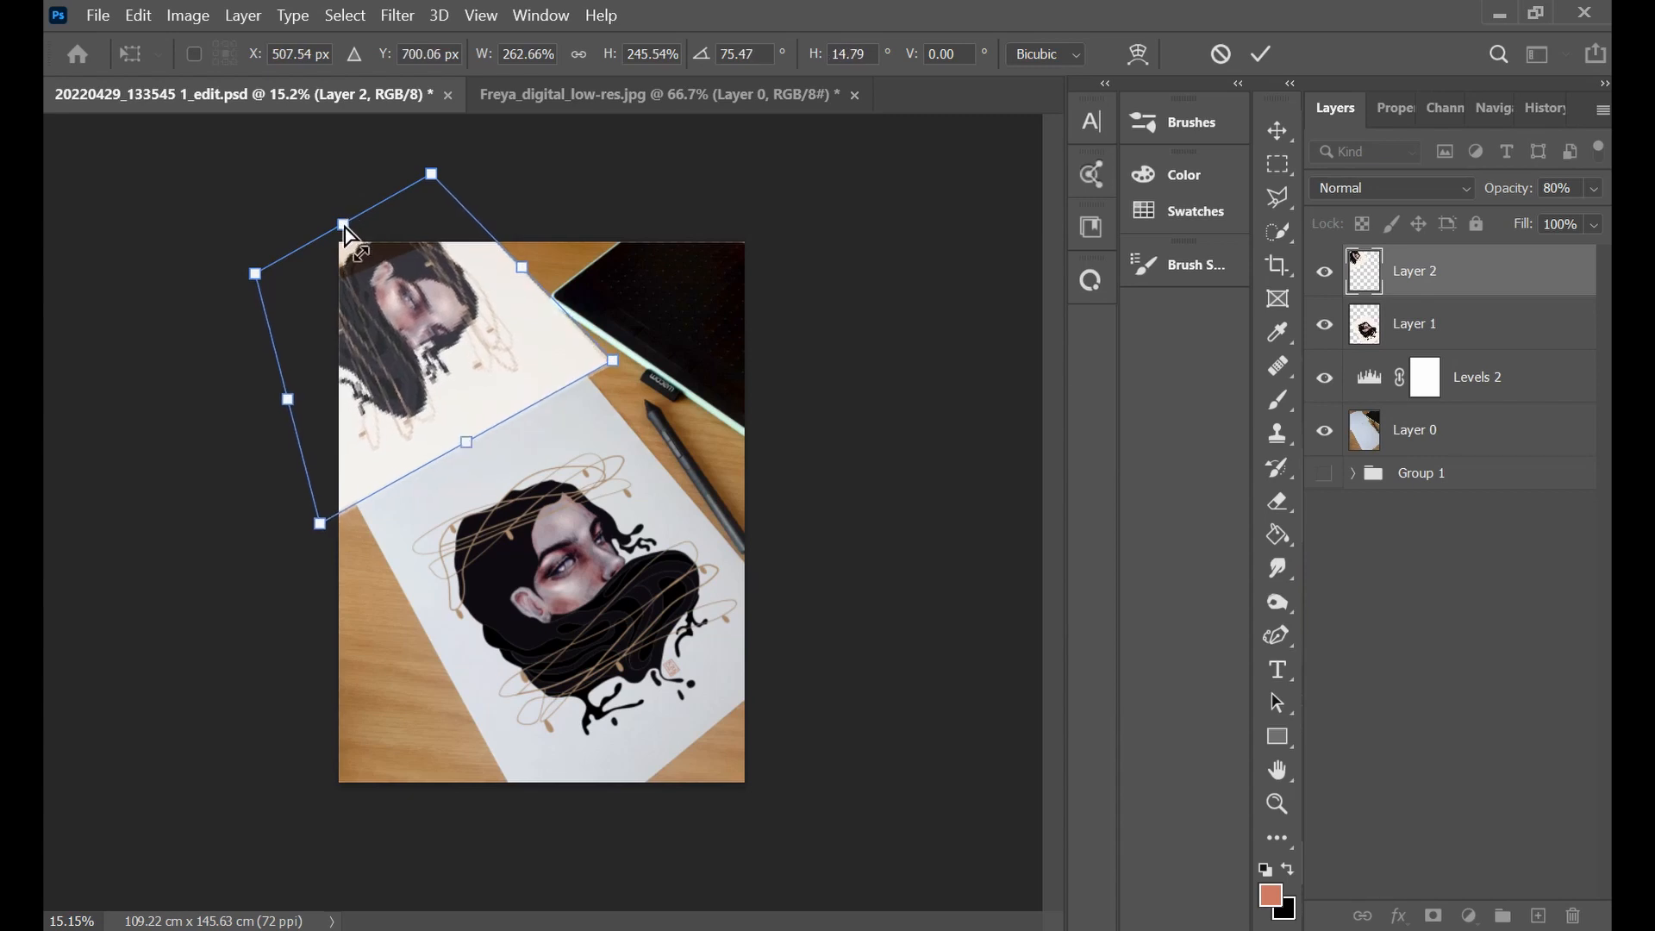
{"action": "left_click_drag", "start_coordinate": [344, 227], "coordinate": [353, 243]}
{"action": "left_click_drag", "start_coordinate": [467, 448], "coordinate": [474, 457]}
Reduce the artwork's width scale to about 211% so its far edge moves down toward the upper sheet's top edge.
{"action": "right_click", "coordinate": [460, 349]}
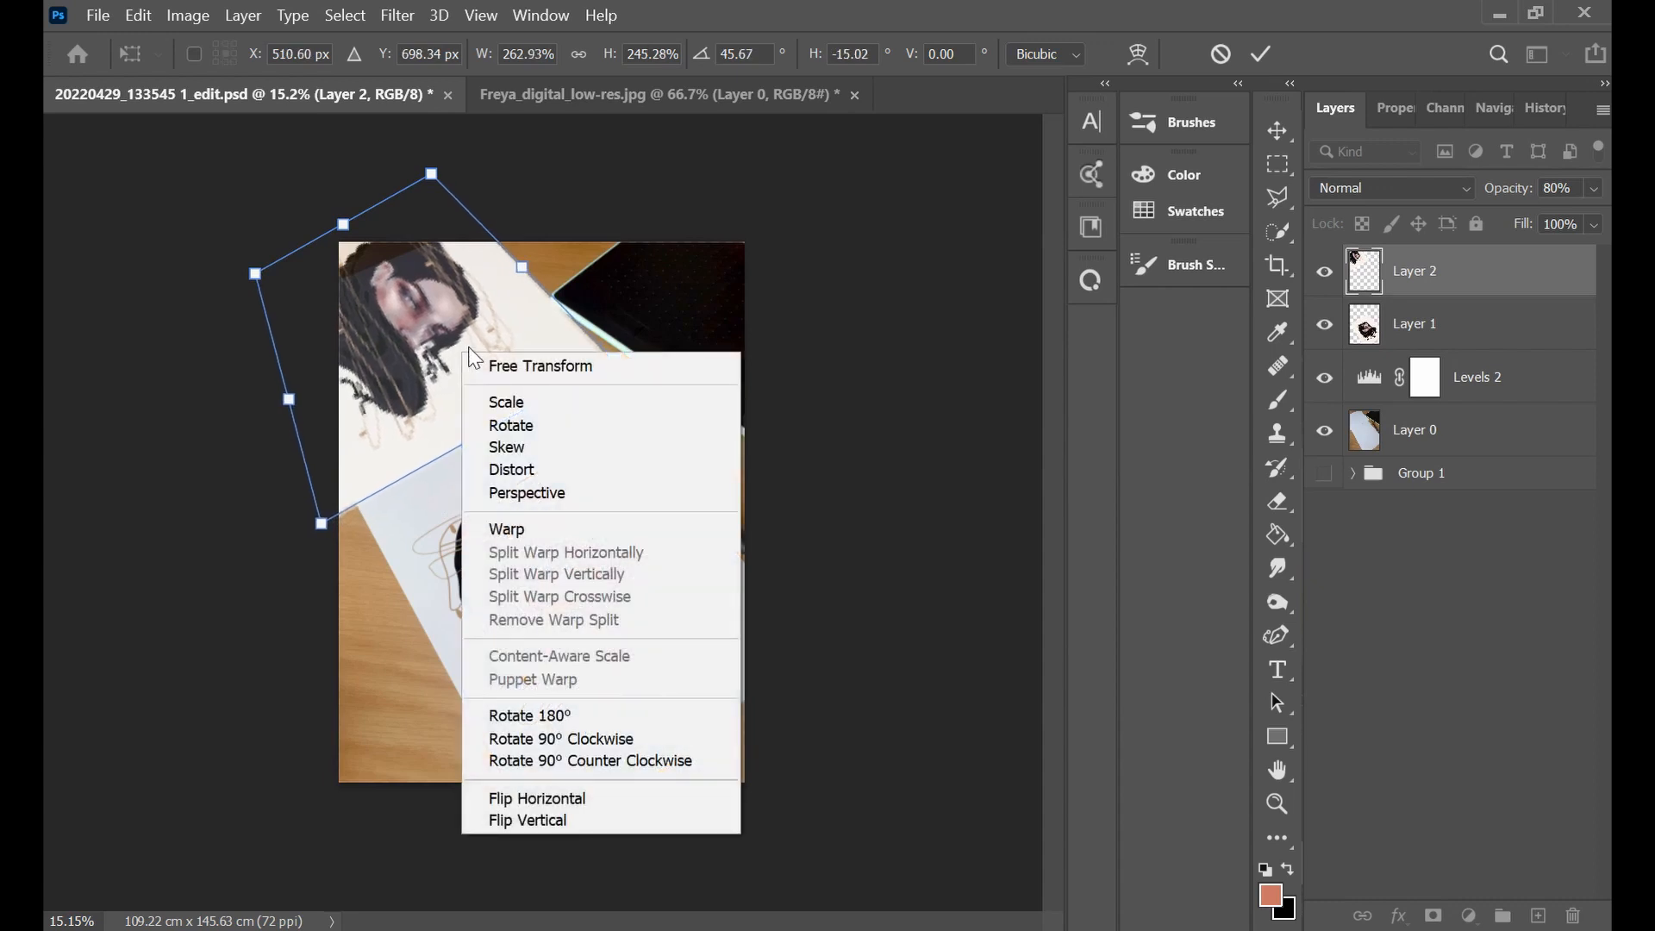
{"action": "left_click", "coordinate": [551, 529]}
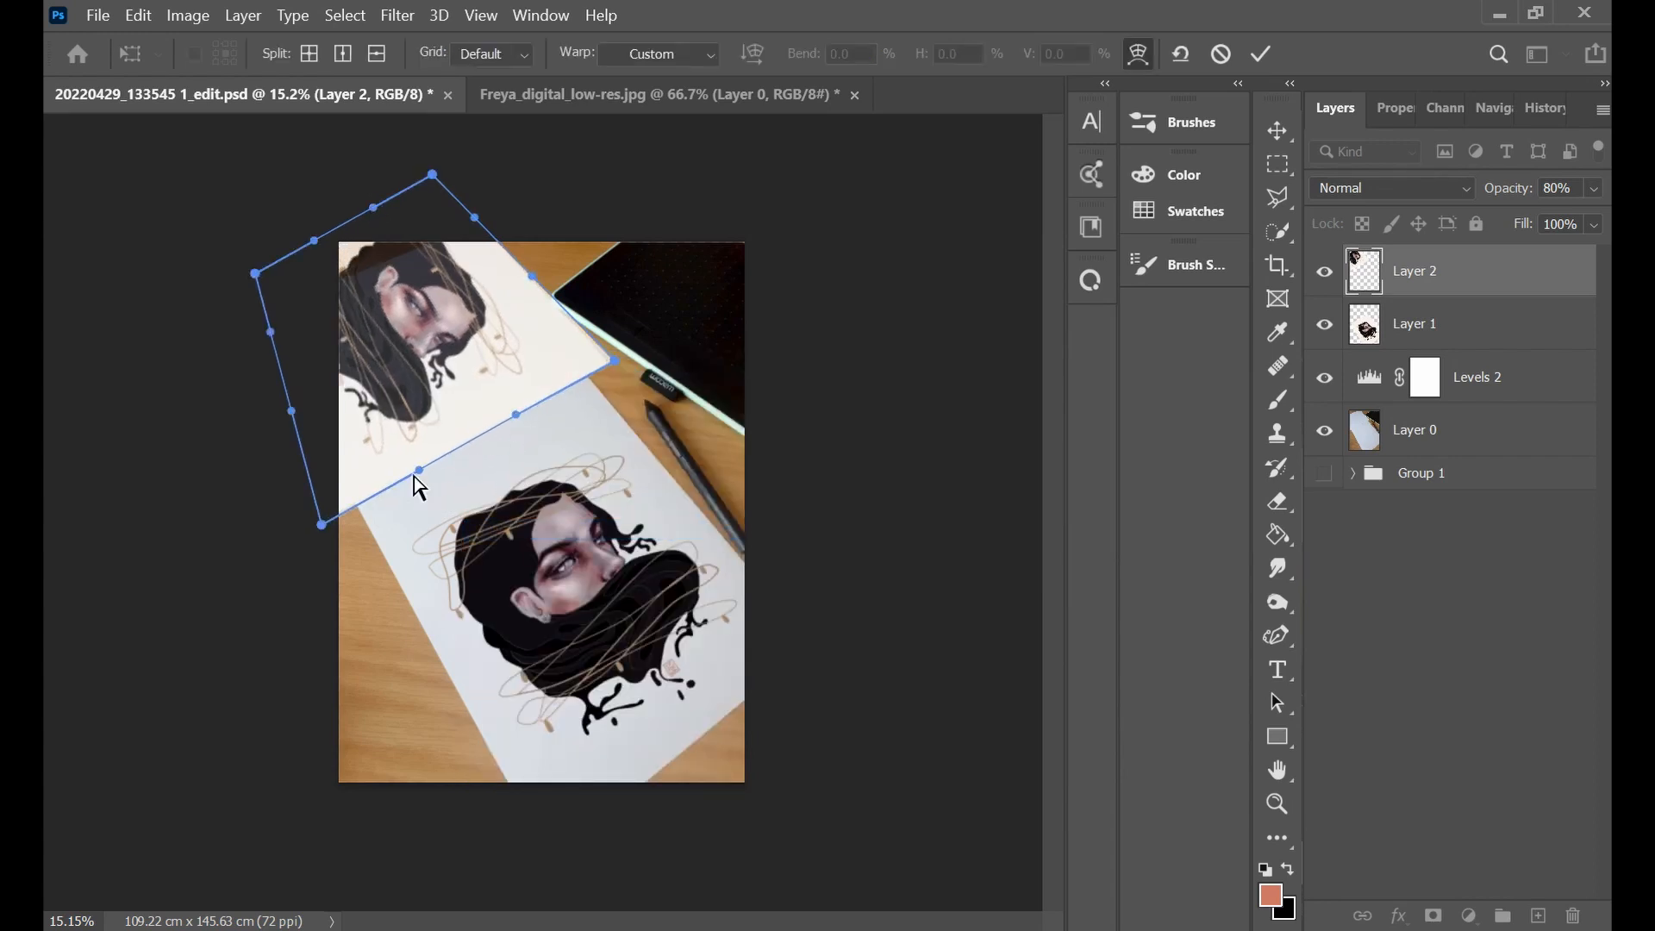
{"action": "right_click", "coordinate": [464, 381]}
{"action": "left_click", "coordinate": [536, 388]}
{"action": "left_click_drag", "start_coordinate": [345, 226], "coordinate": [366, 266]}
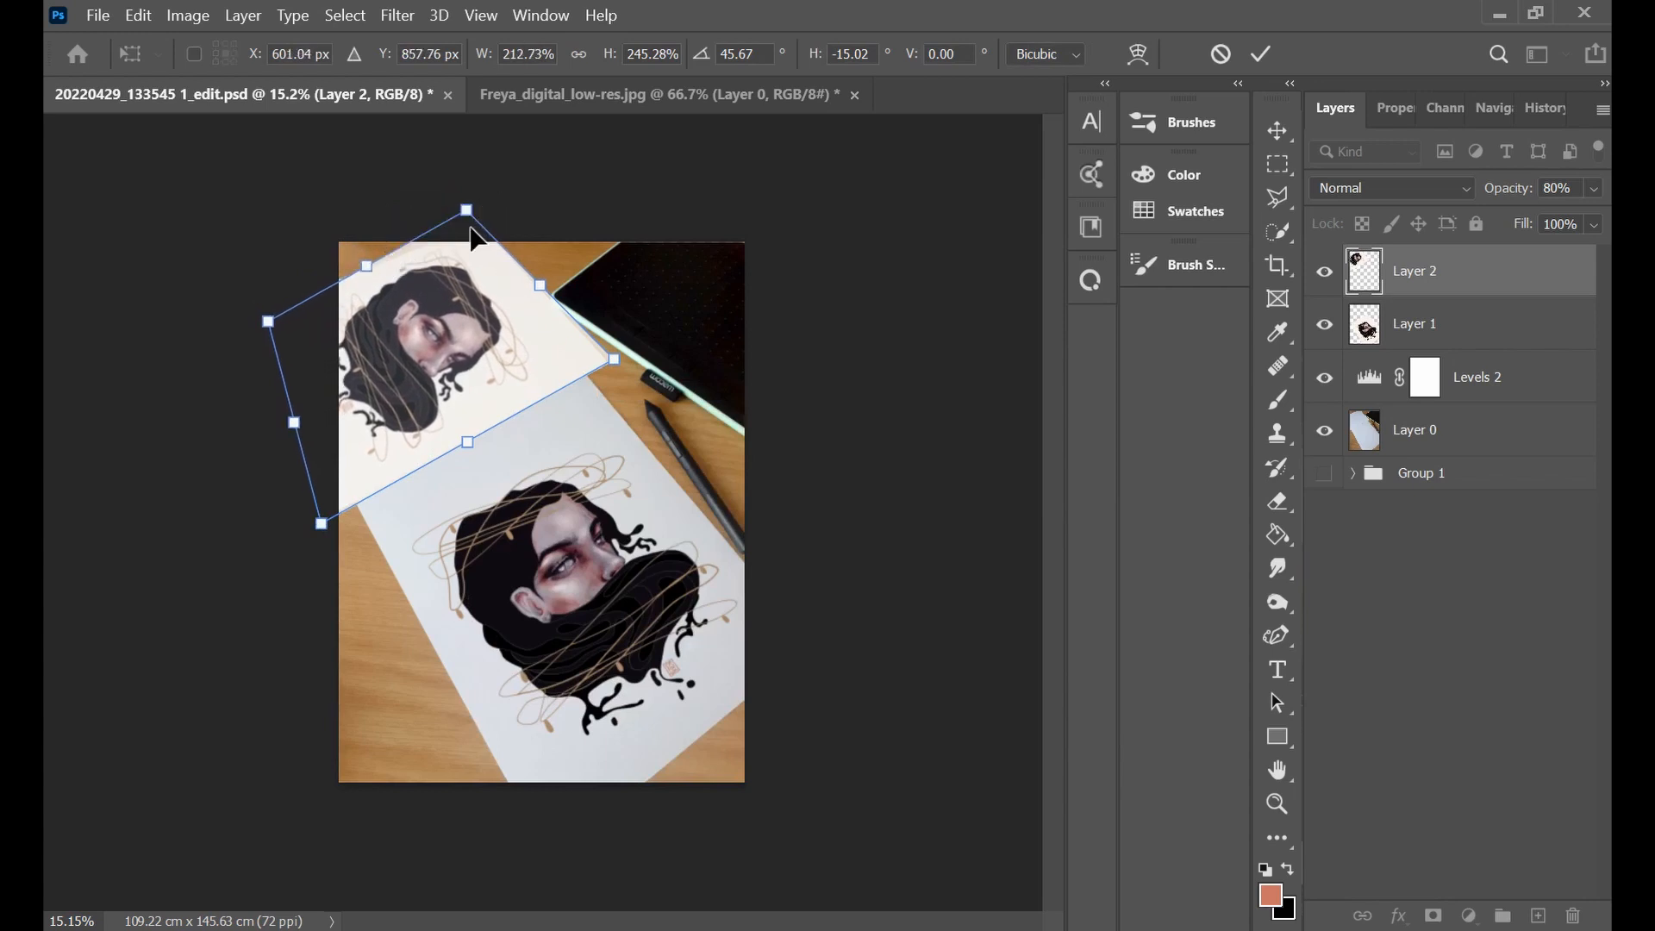
{"action": "left_click_drag", "start_coordinate": [366, 266], "coordinate": [367, 269]}
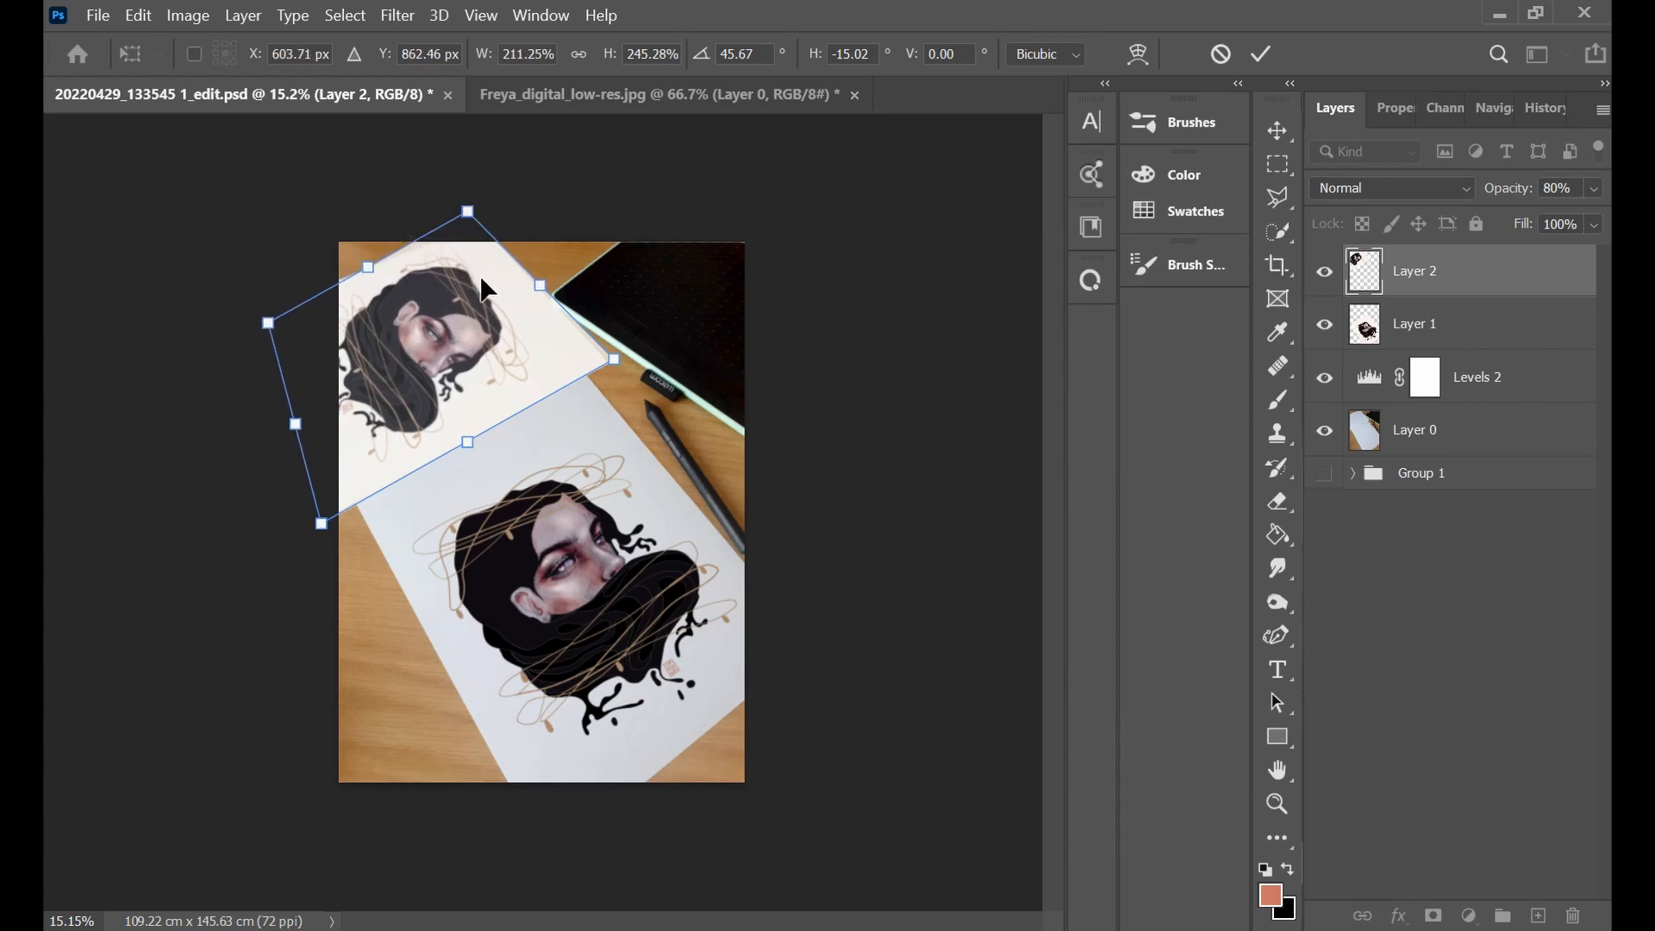
Warp the artwork's four corners and far edge to match the borders of the upper sheet.
{"action": "right_click", "coordinate": [482, 278]}
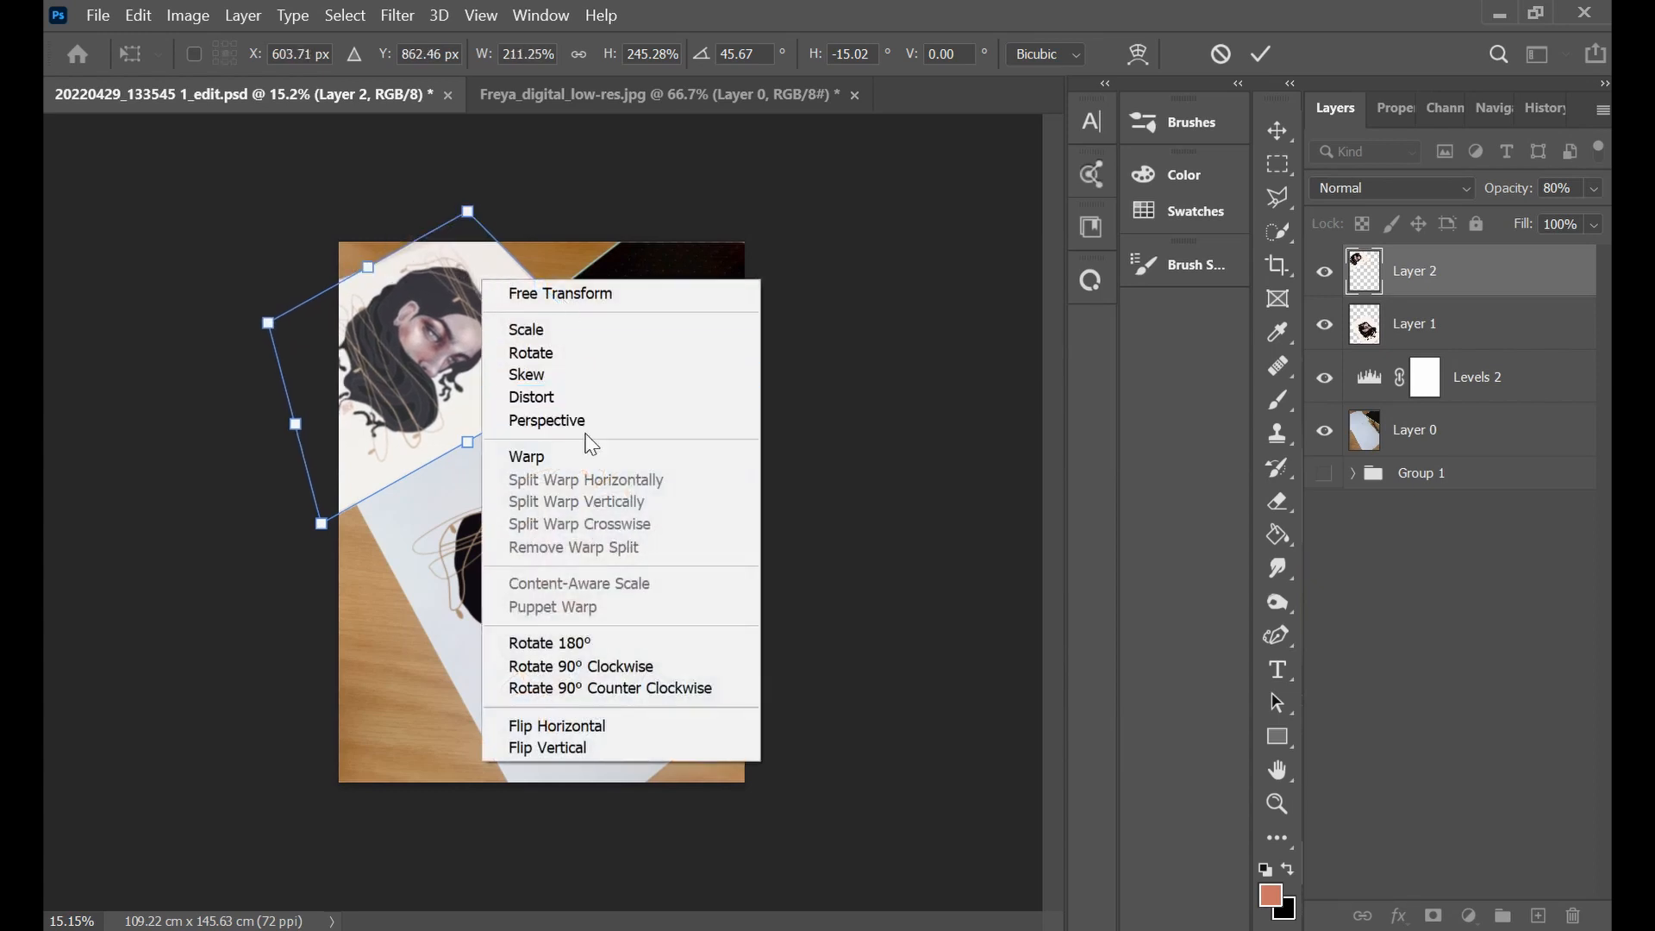
{"action": "left_click", "coordinate": [585, 466]}
{"action": "left_click_drag", "start_coordinate": [469, 213], "coordinate": [474, 224]}
{"action": "left_click_drag", "start_coordinate": [322, 283], "coordinate": [323, 285]}
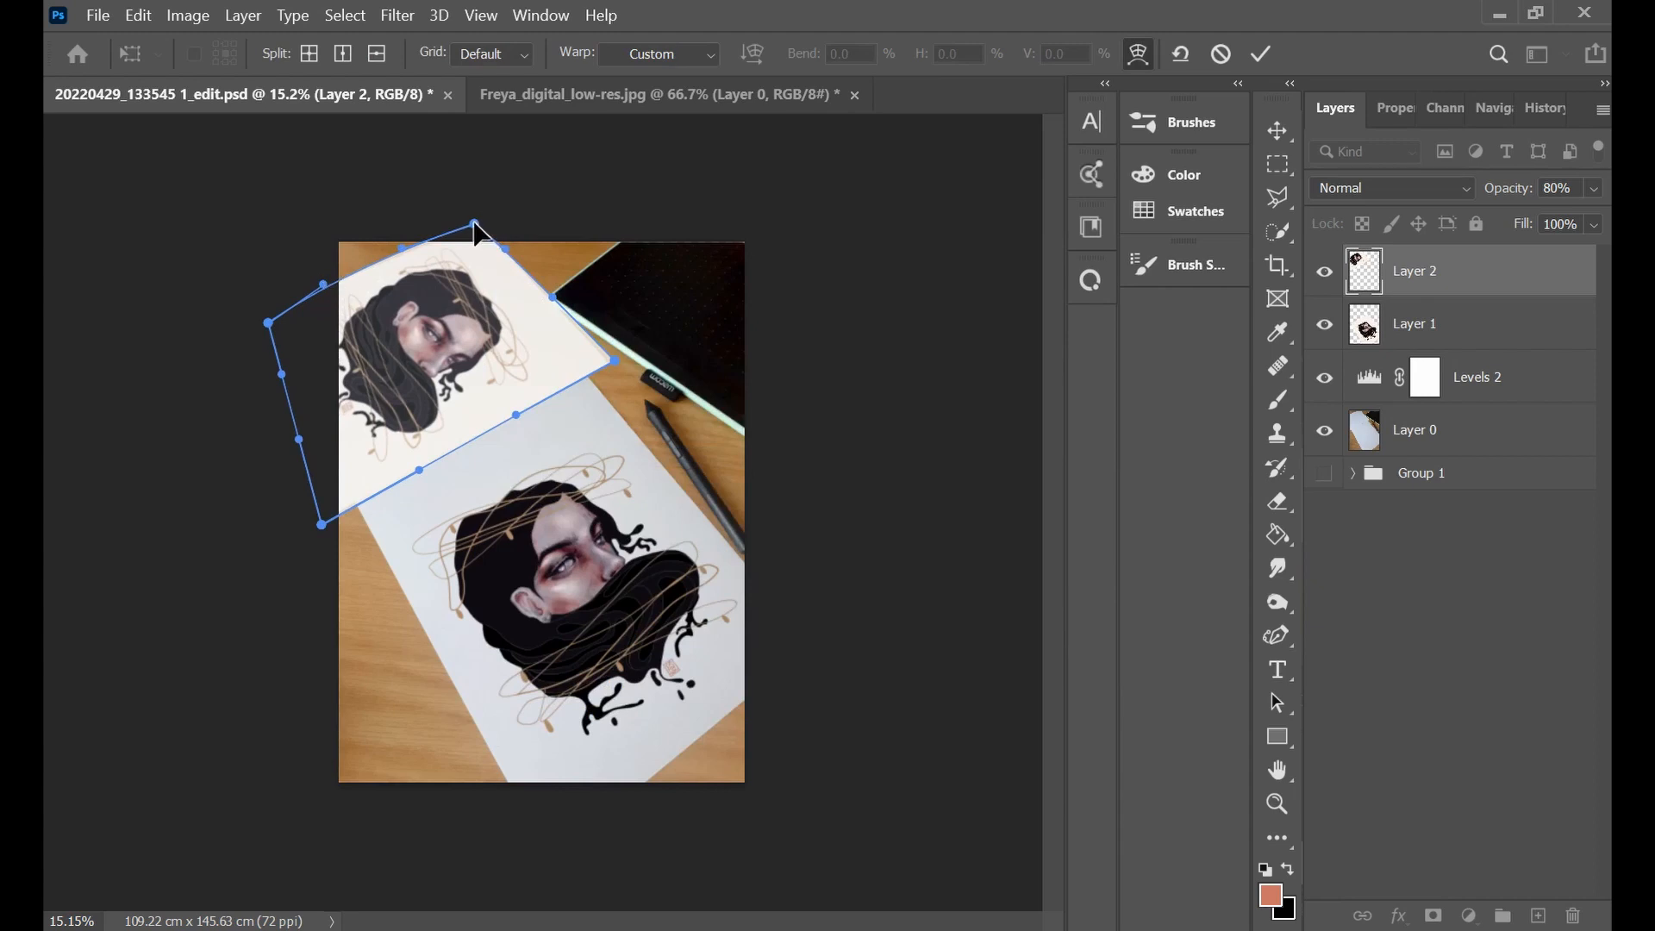
{"action": "left_click_drag", "start_coordinate": [614, 362], "coordinate": [610, 364]}
{"action": "left_click_drag", "start_coordinate": [319, 525], "coordinate": [315, 524]}
{"action": "left_click_drag", "start_coordinate": [270, 324], "coordinate": [261, 319]}
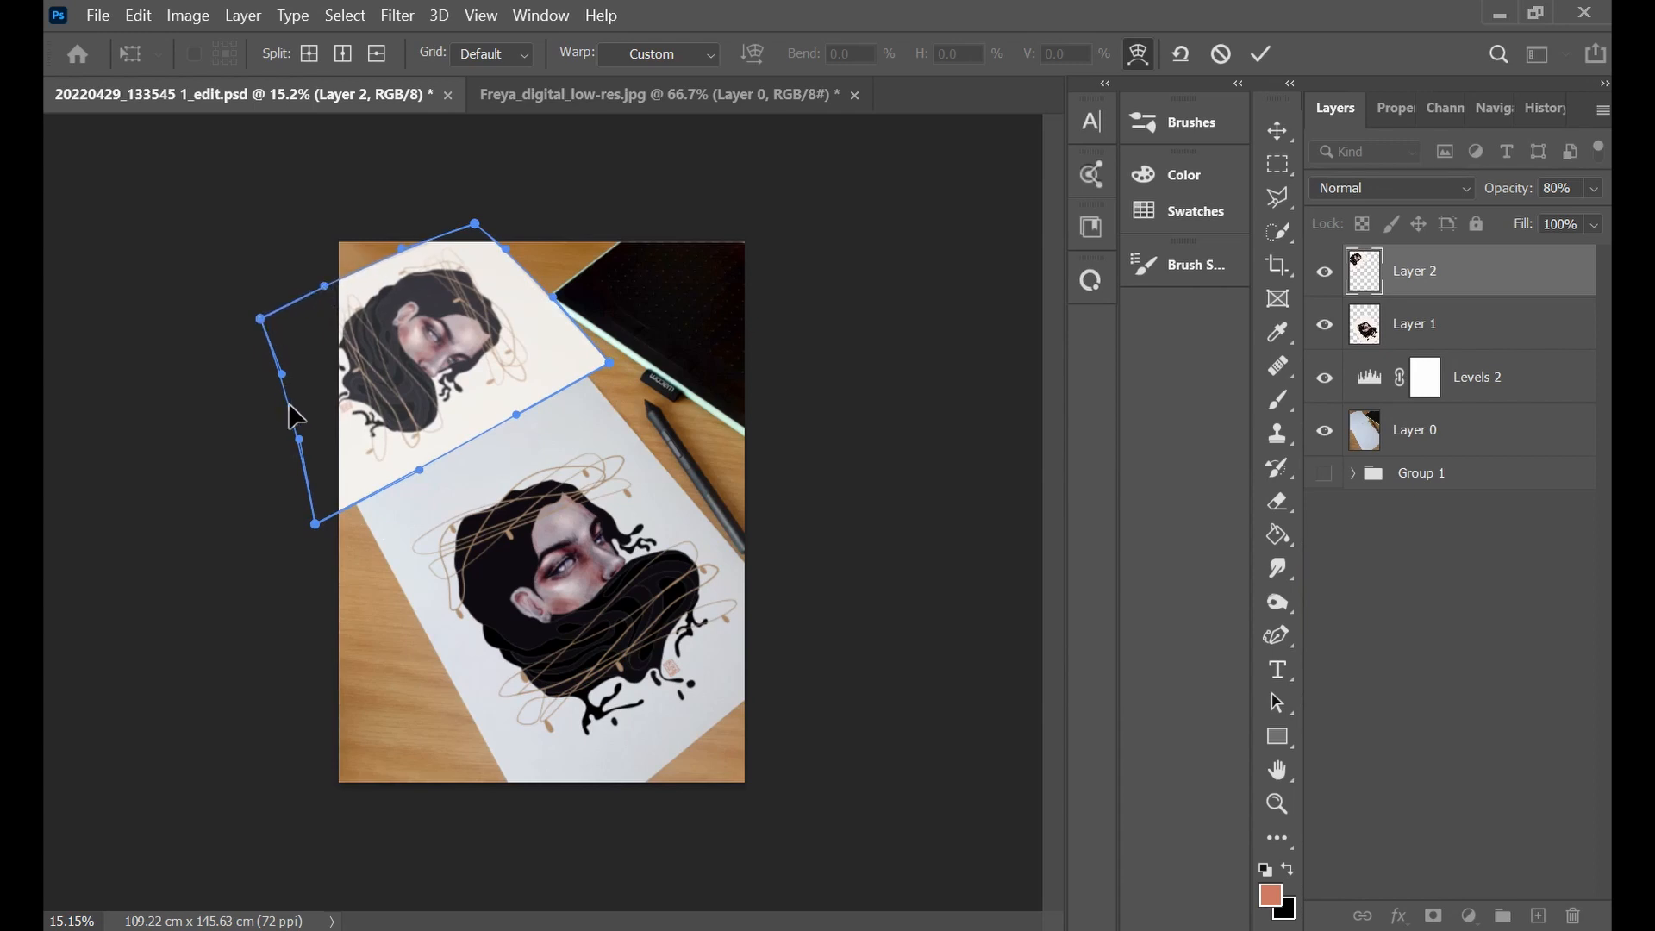
Pull the warp handles along the artwork's left edge slightly outward and apply the transform.
{"action": "left_click_drag", "start_coordinate": [282, 374], "coordinate": [276, 376]}
{"action": "left_click_drag", "start_coordinate": [298, 439], "coordinate": [293, 442]}
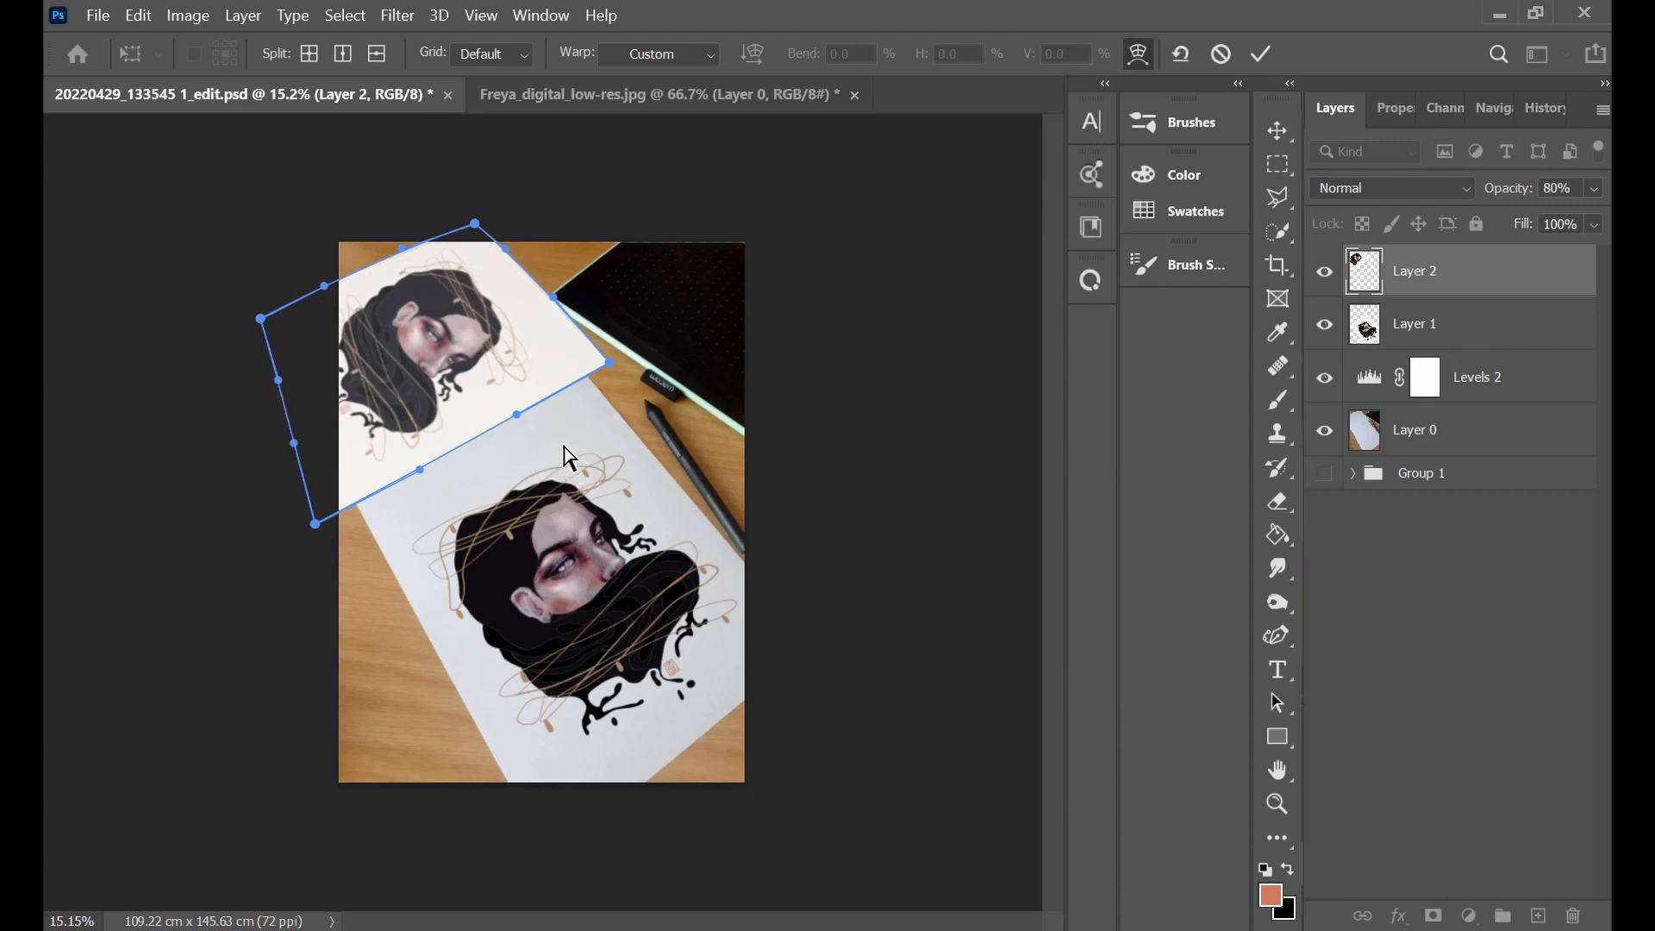
{"action": "scroll", "coordinate": [566, 454], "scroll_direction": "up", "scroll_amount": 3}
{"action": "key", "text": "alt+space"}
{"action": "left_click", "coordinate": [1005, 402]}
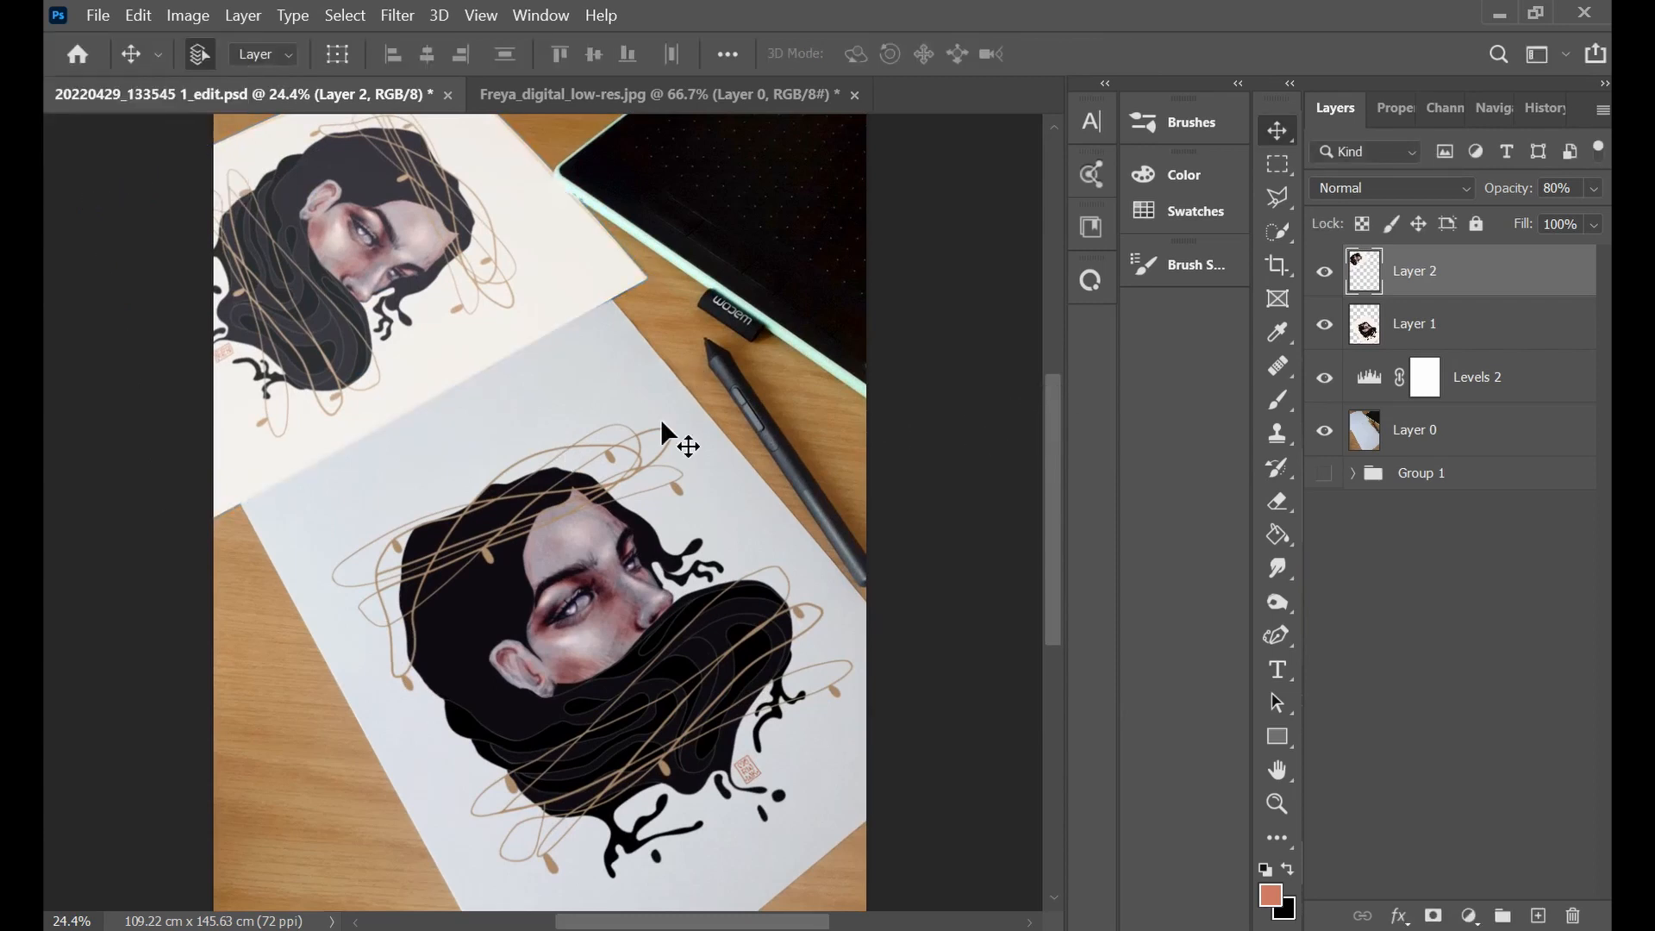
Warp the upper artwork again, shifting its upper-right corner and its top and bottom edge handles slightly inward.
{"action": "left_click_drag", "start_coordinate": [657, 364], "coordinate": [703, 510]}
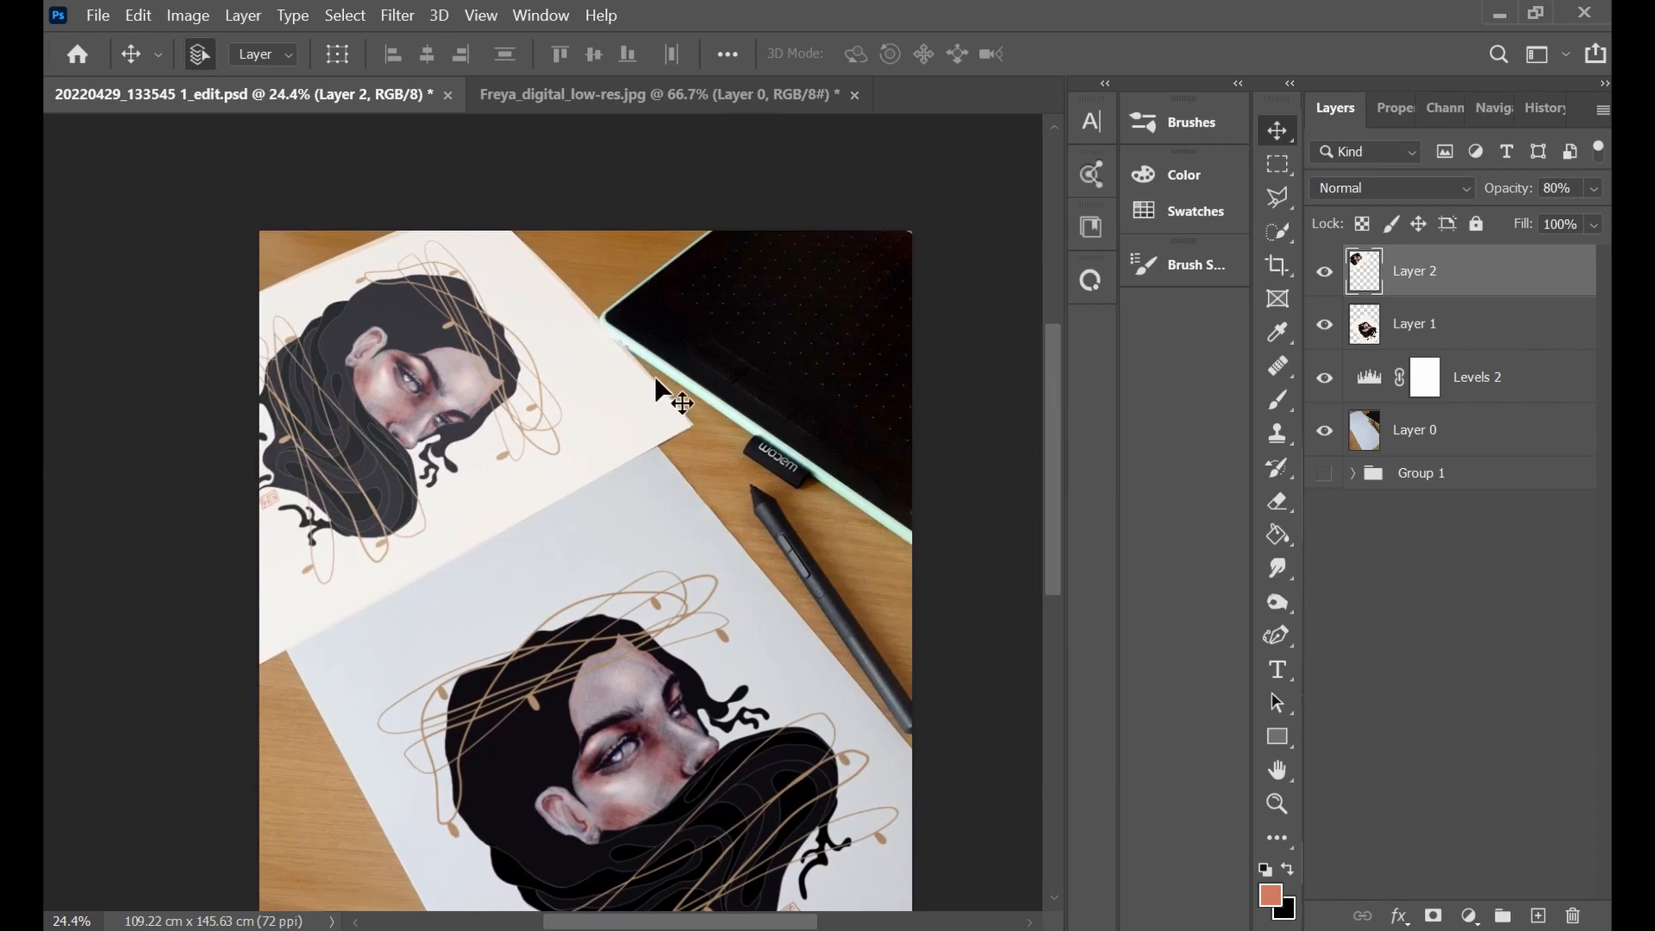
{"action": "key", "text": "ctrl+t"}
{"action": "right_click", "coordinate": [543, 351]}
{"action": "left_click", "coordinate": [626, 532]}
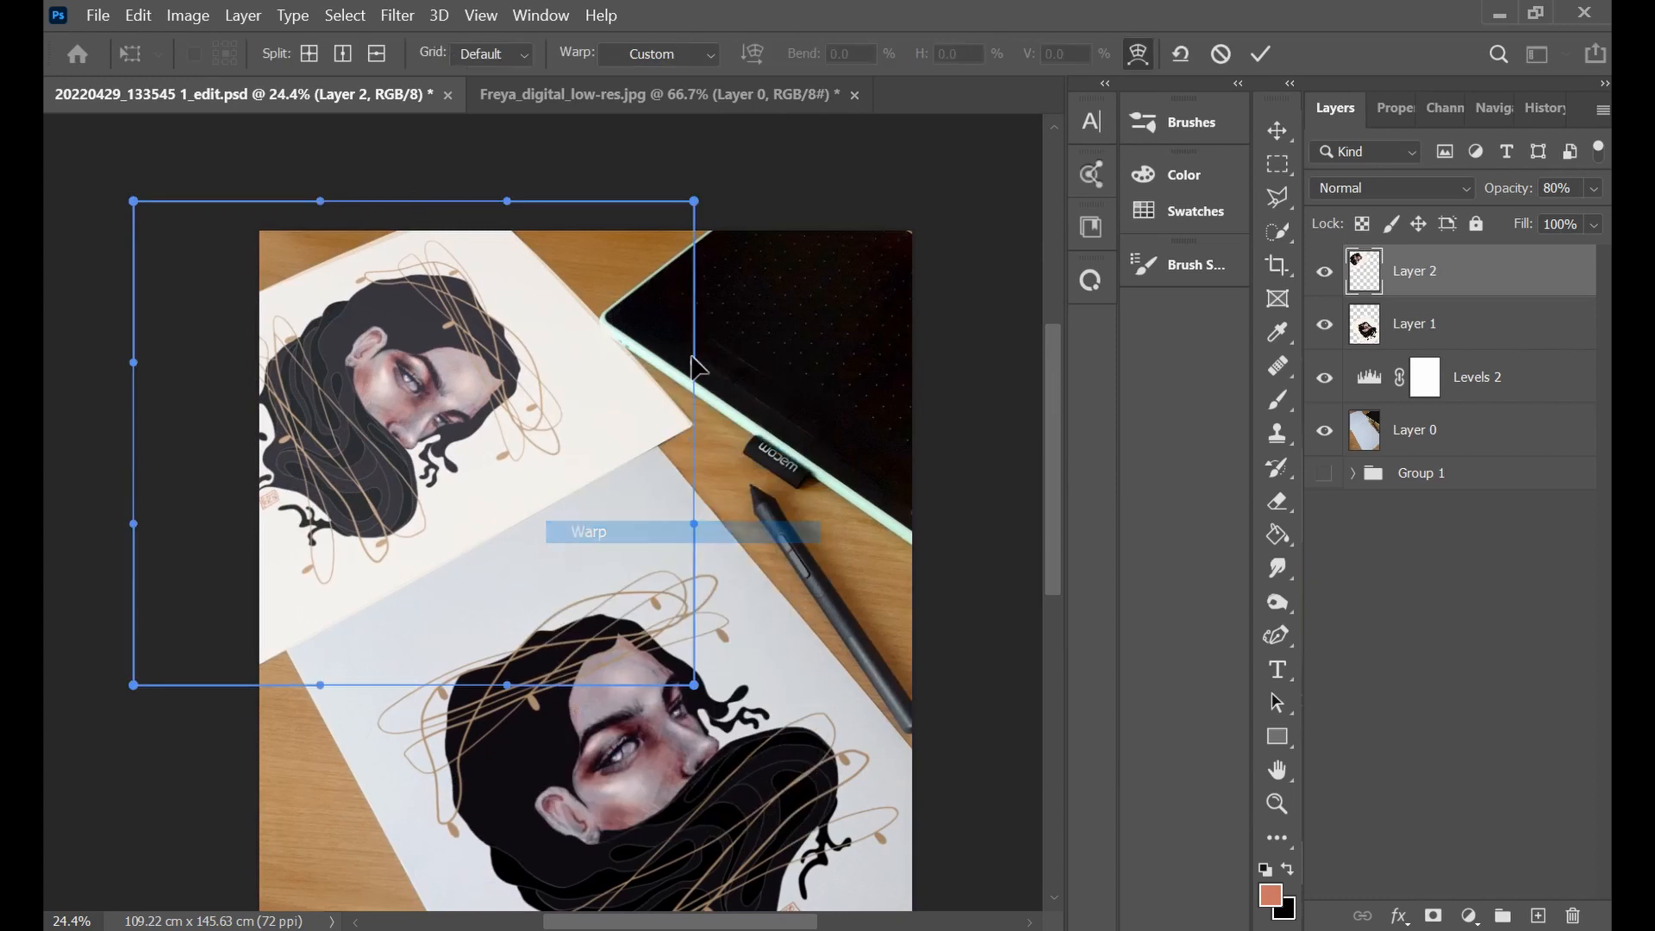
{"action": "left_click_drag", "start_coordinate": [696, 204], "coordinate": [685, 205]}
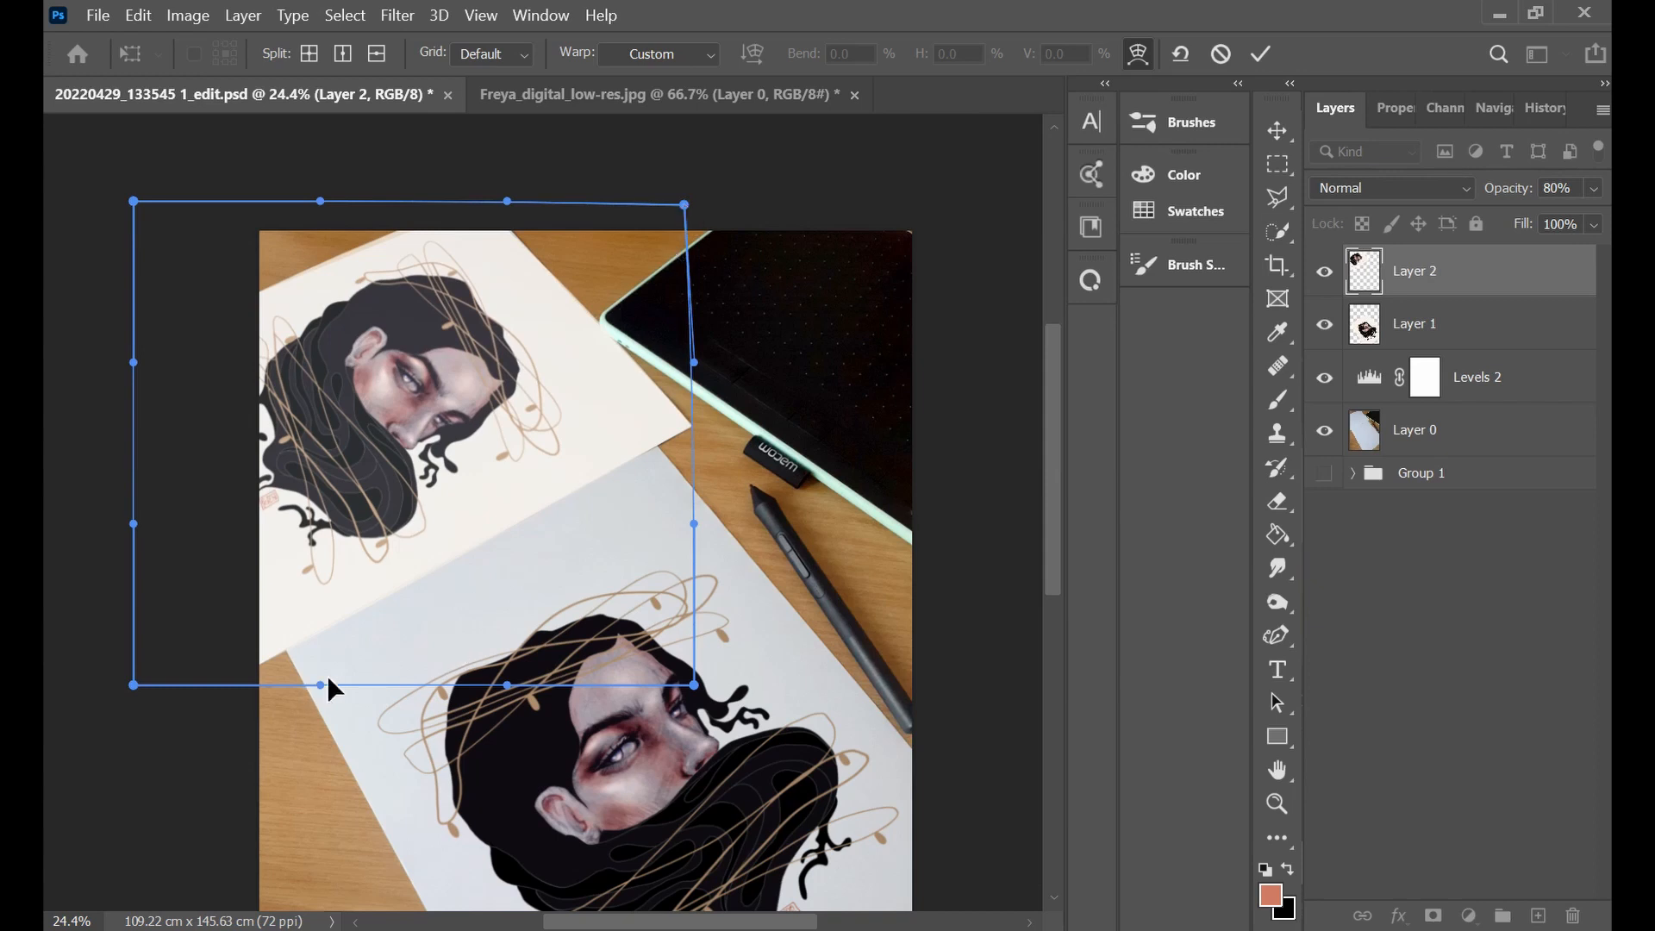
{"action": "left_click_drag", "start_coordinate": [503, 200], "coordinate": [516, 212]}
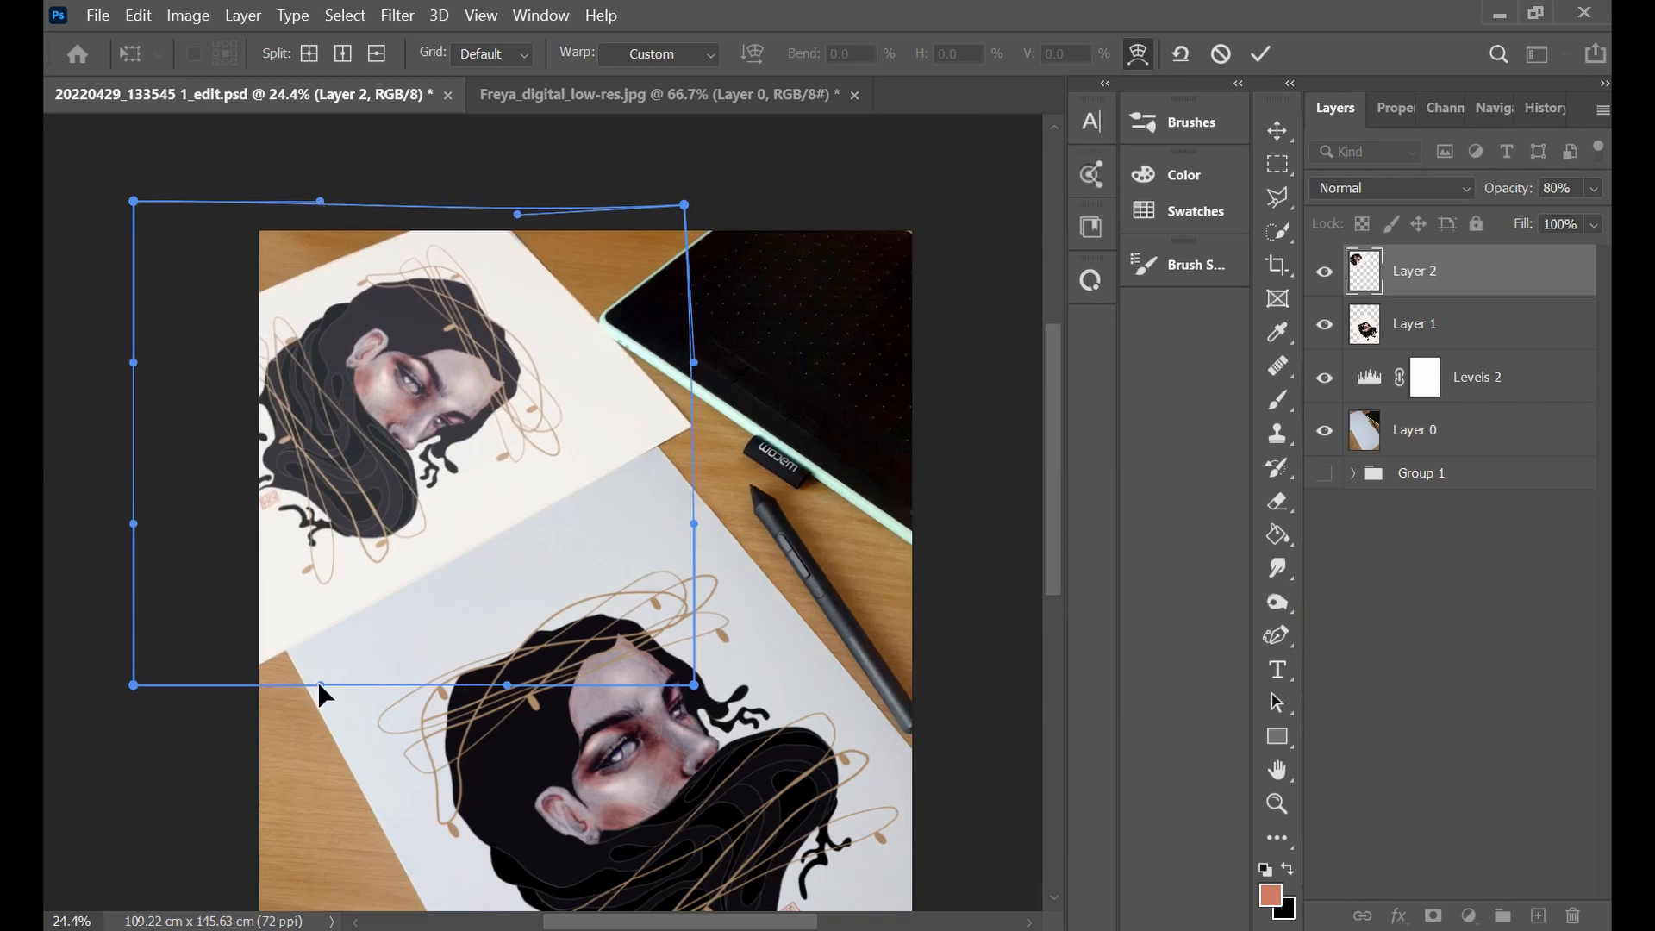
{"action": "left_click_drag", "start_coordinate": [319, 682], "coordinate": [319, 681]}
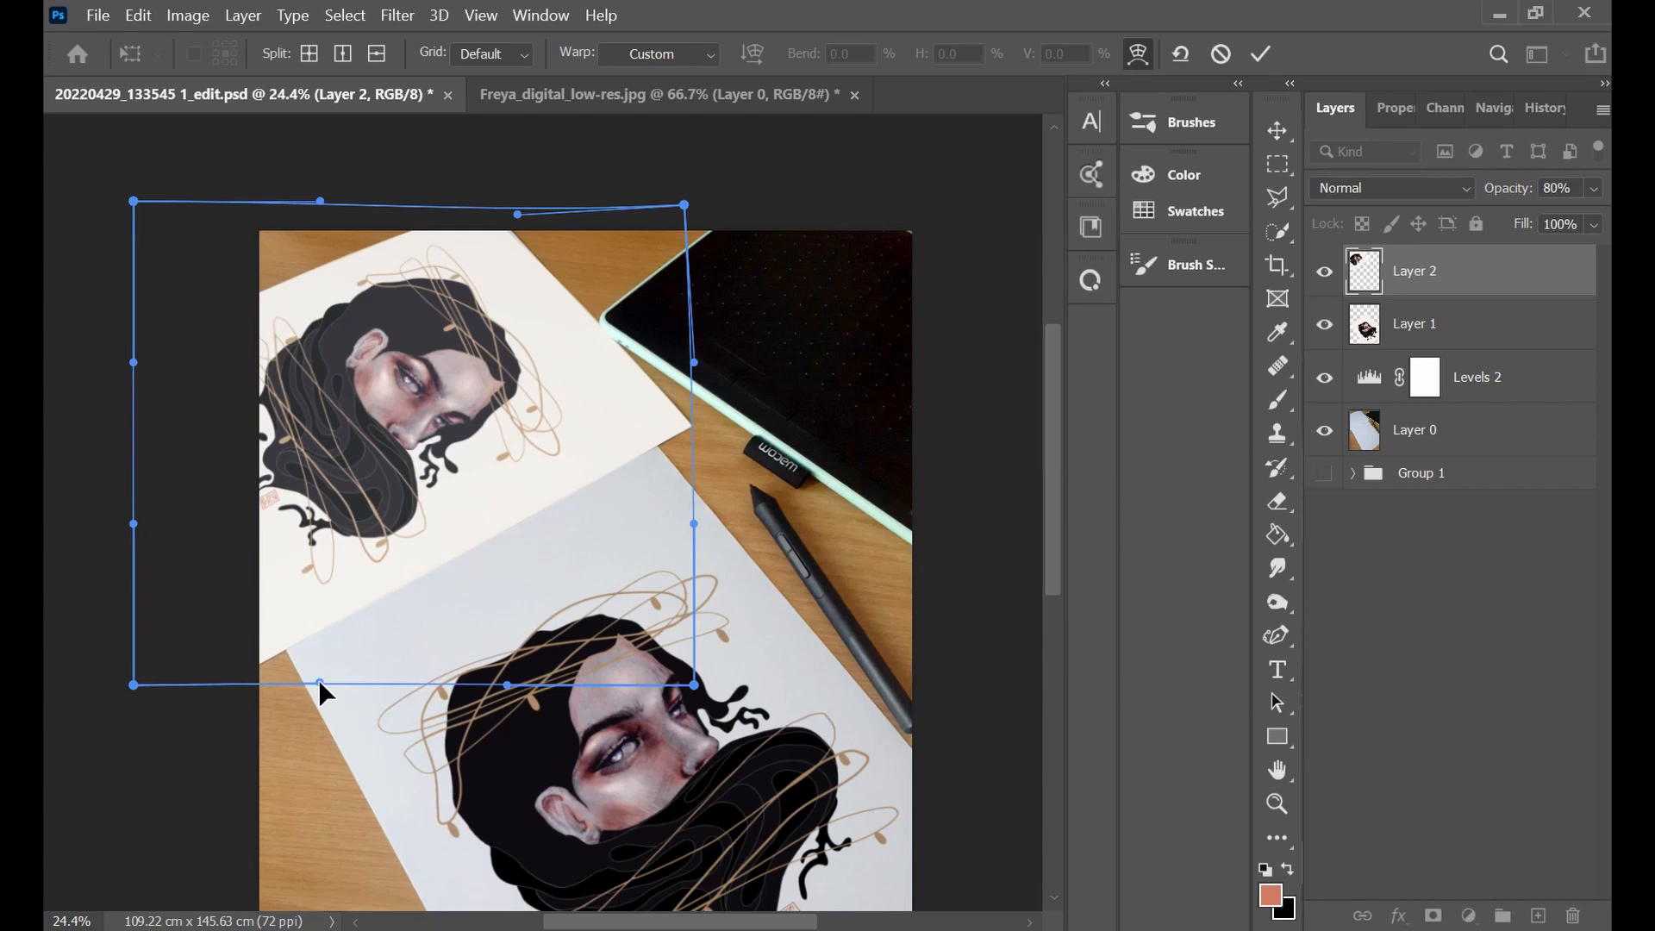
Fine-tune the warp at the artwork's upper-right corner and top edge, and apply the transform.
{"action": "left_click_drag", "start_coordinate": [518, 213], "coordinate": [525, 210]}
{"action": "left_click_drag", "start_coordinate": [693, 208], "coordinate": [688, 218]}
{"action": "left_click_drag", "start_coordinate": [524, 209], "coordinate": [530, 207]}
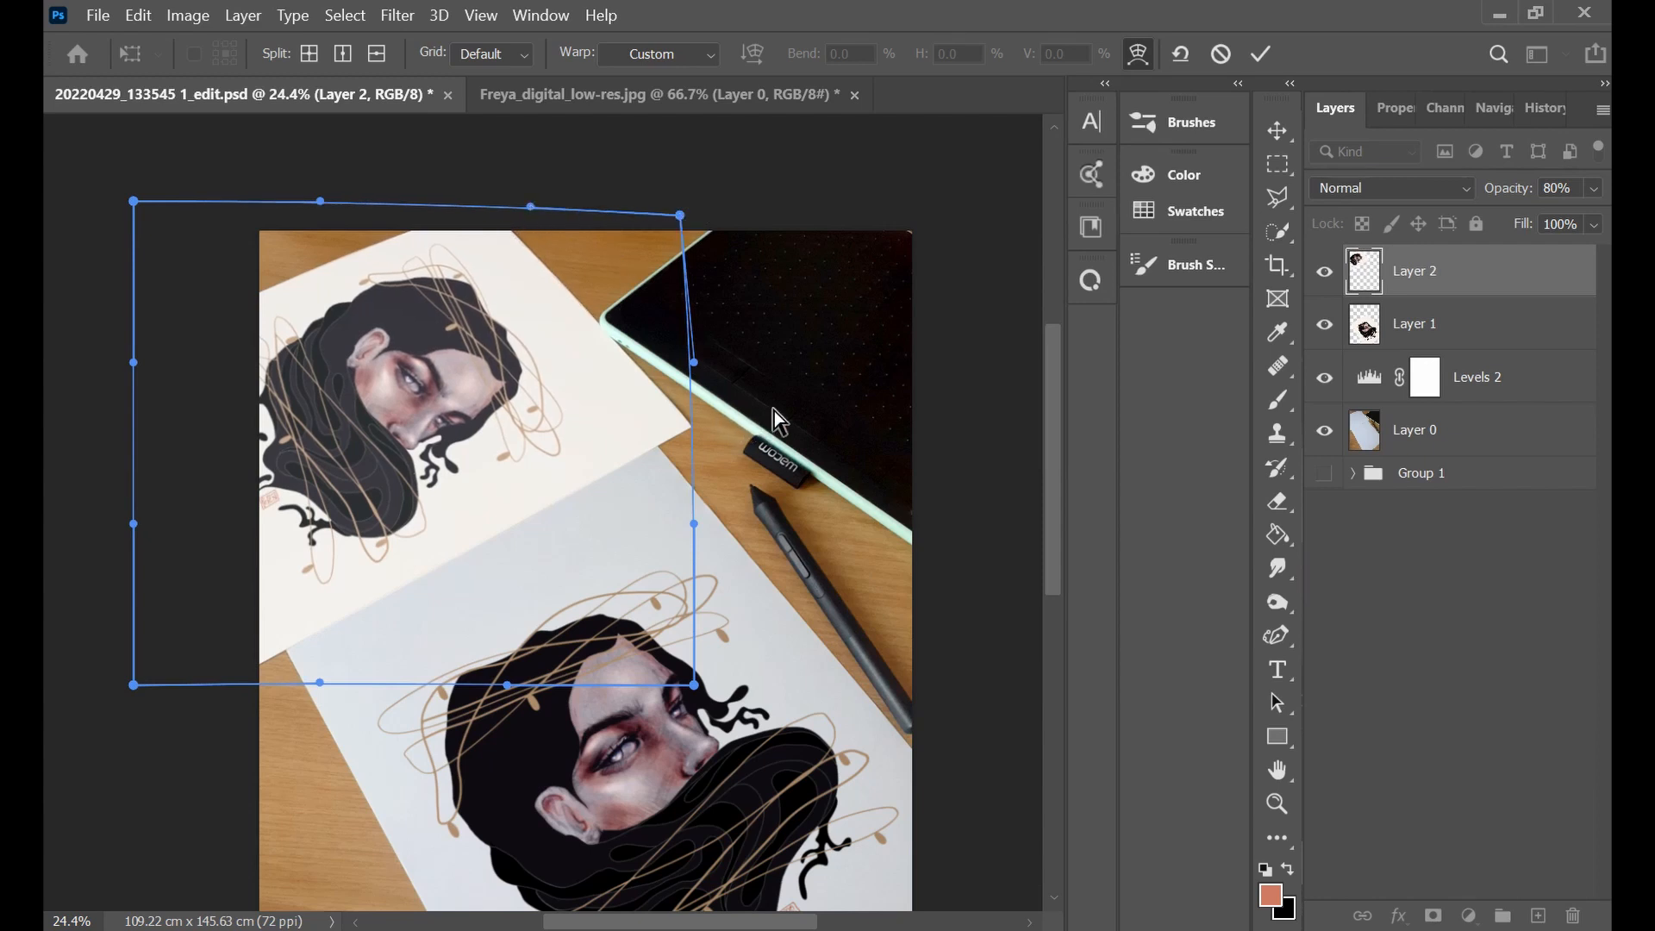
{"action": "left_click", "coordinate": [1261, 56]}
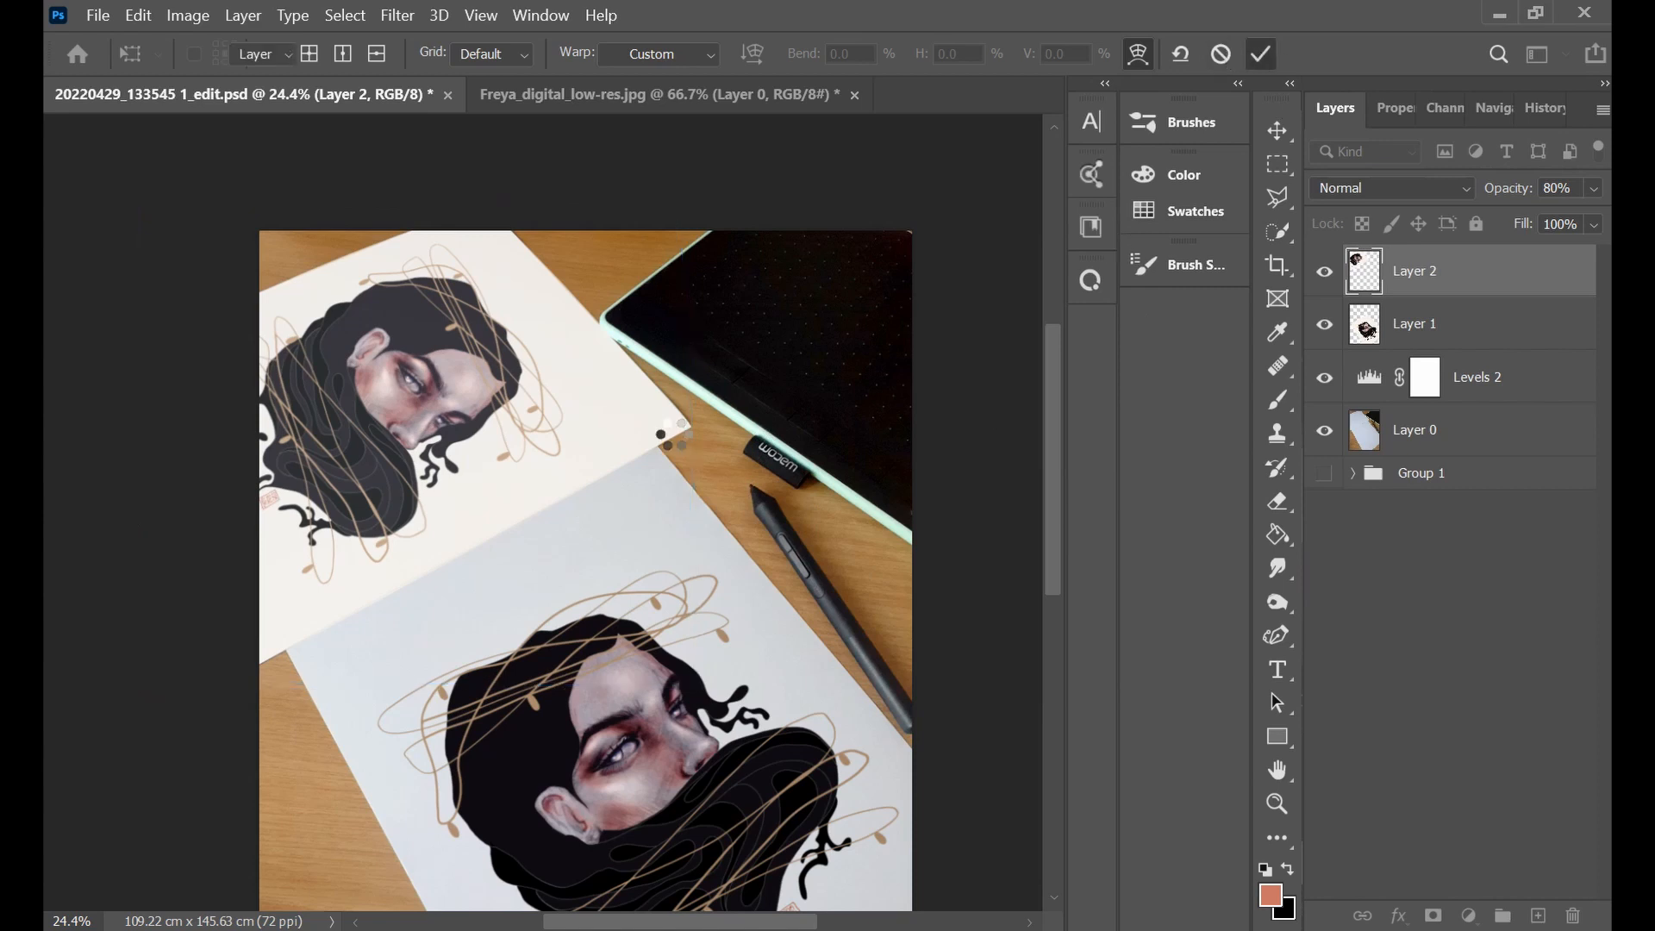
Set the upper artwork layer's blend mode to Multiply and deselect the layer.
{"action": "key", "text": "ctrl+0"}
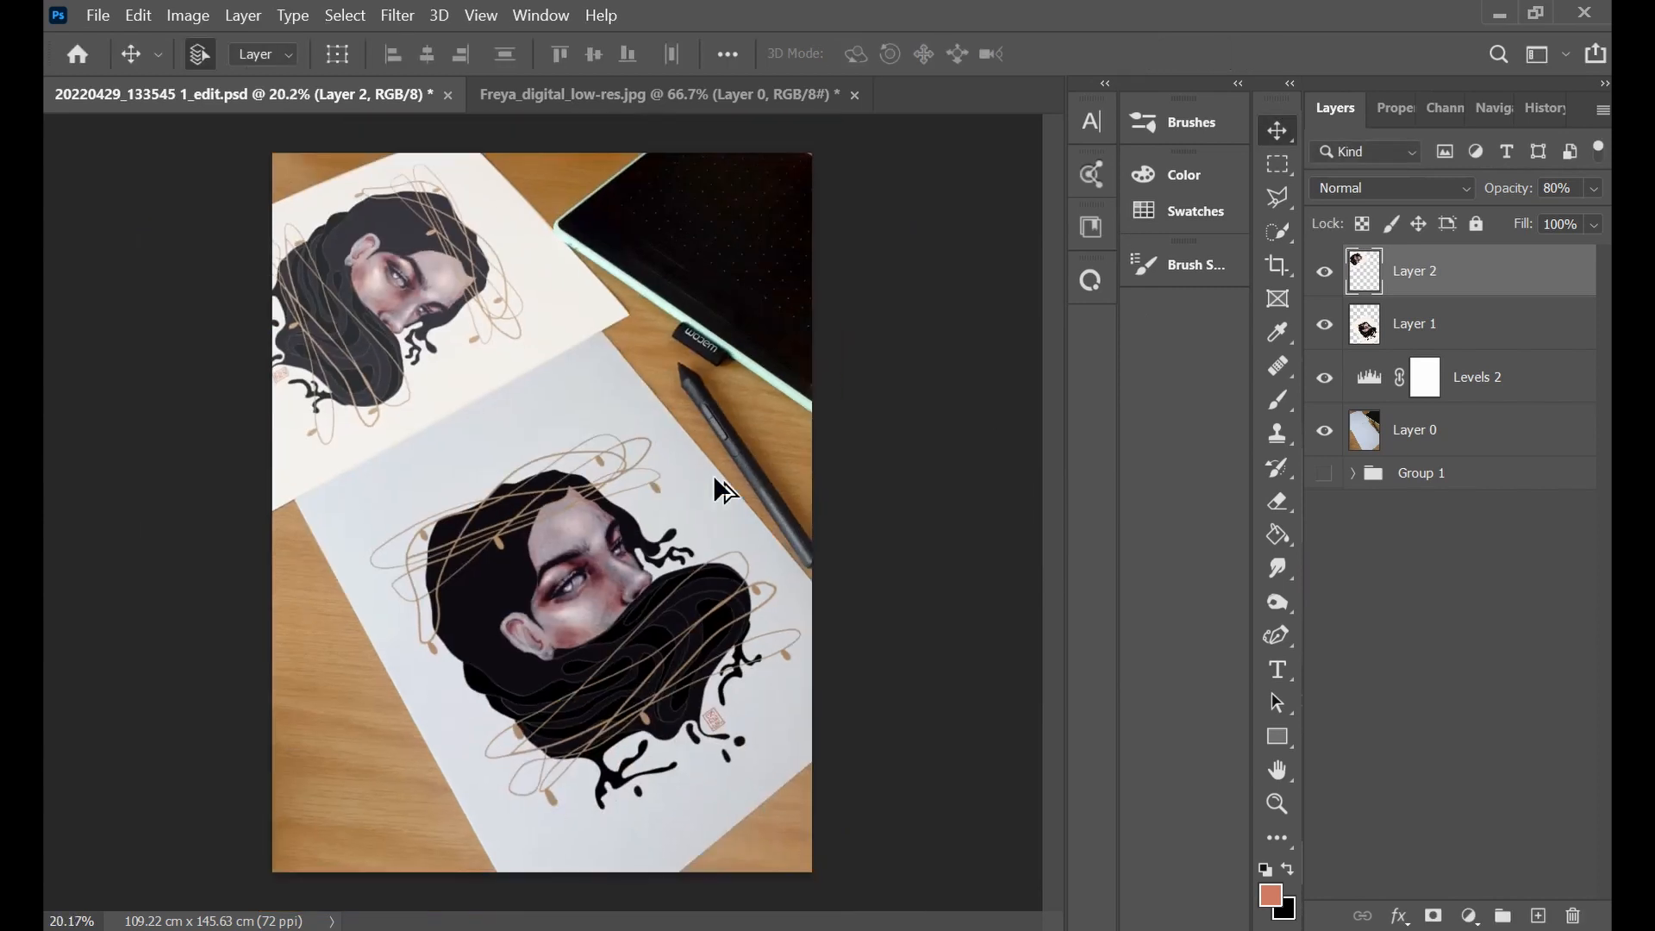
{"action": "left_click", "coordinate": [1404, 187]}
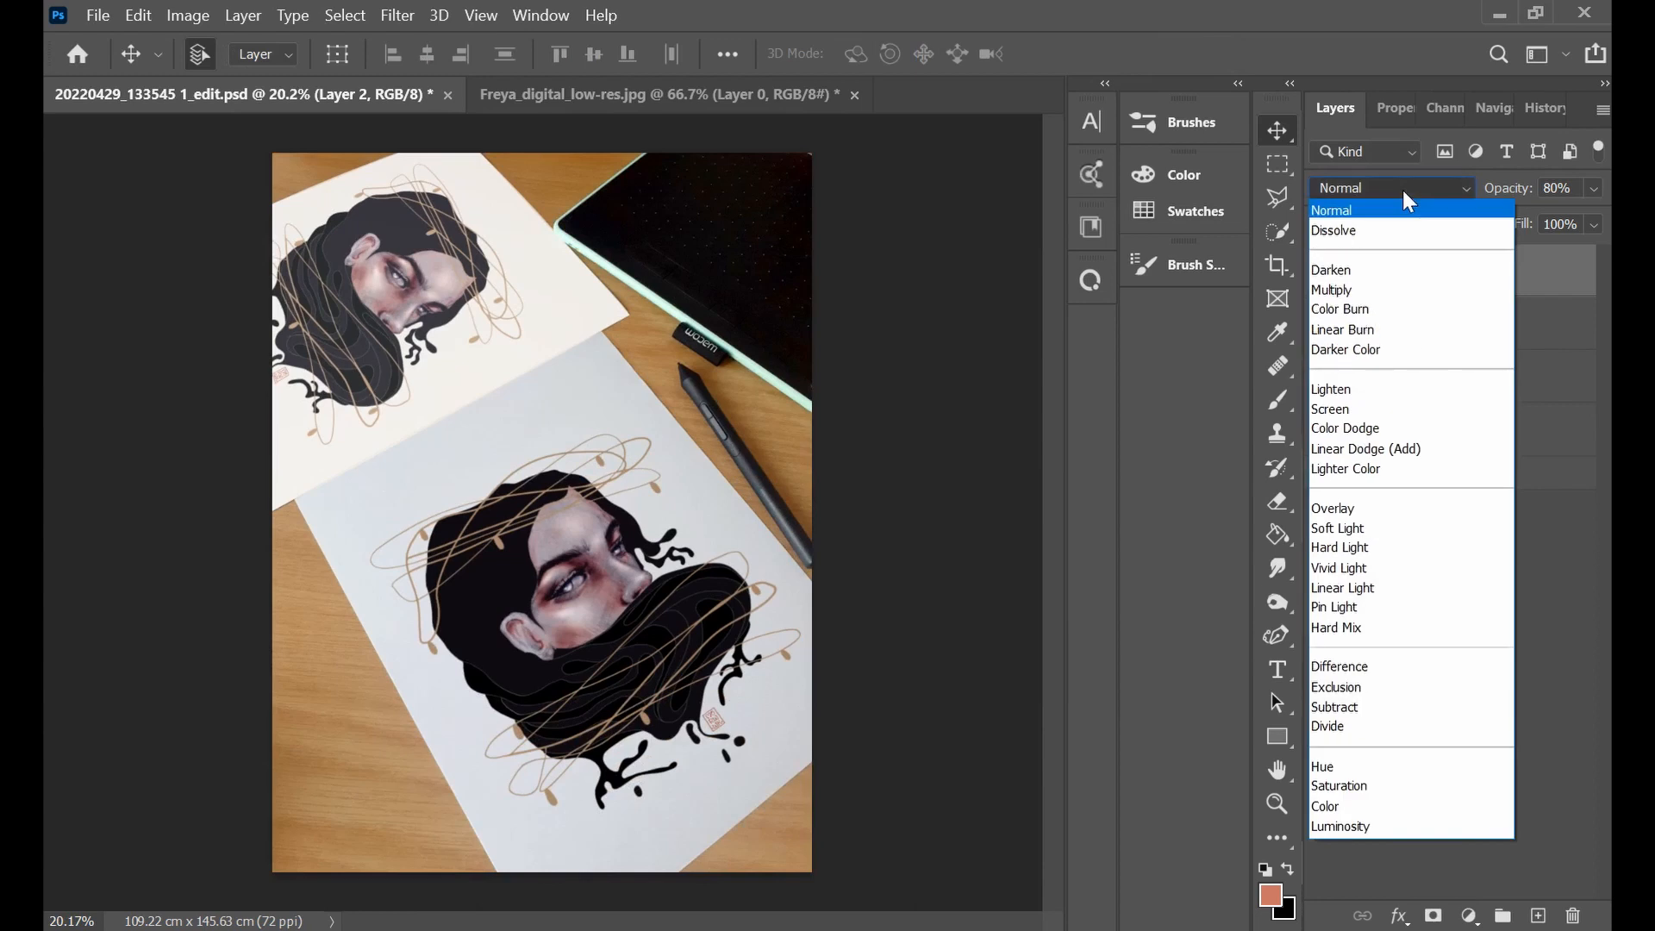
{"action": "left_click", "coordinate": [1366, 290]}
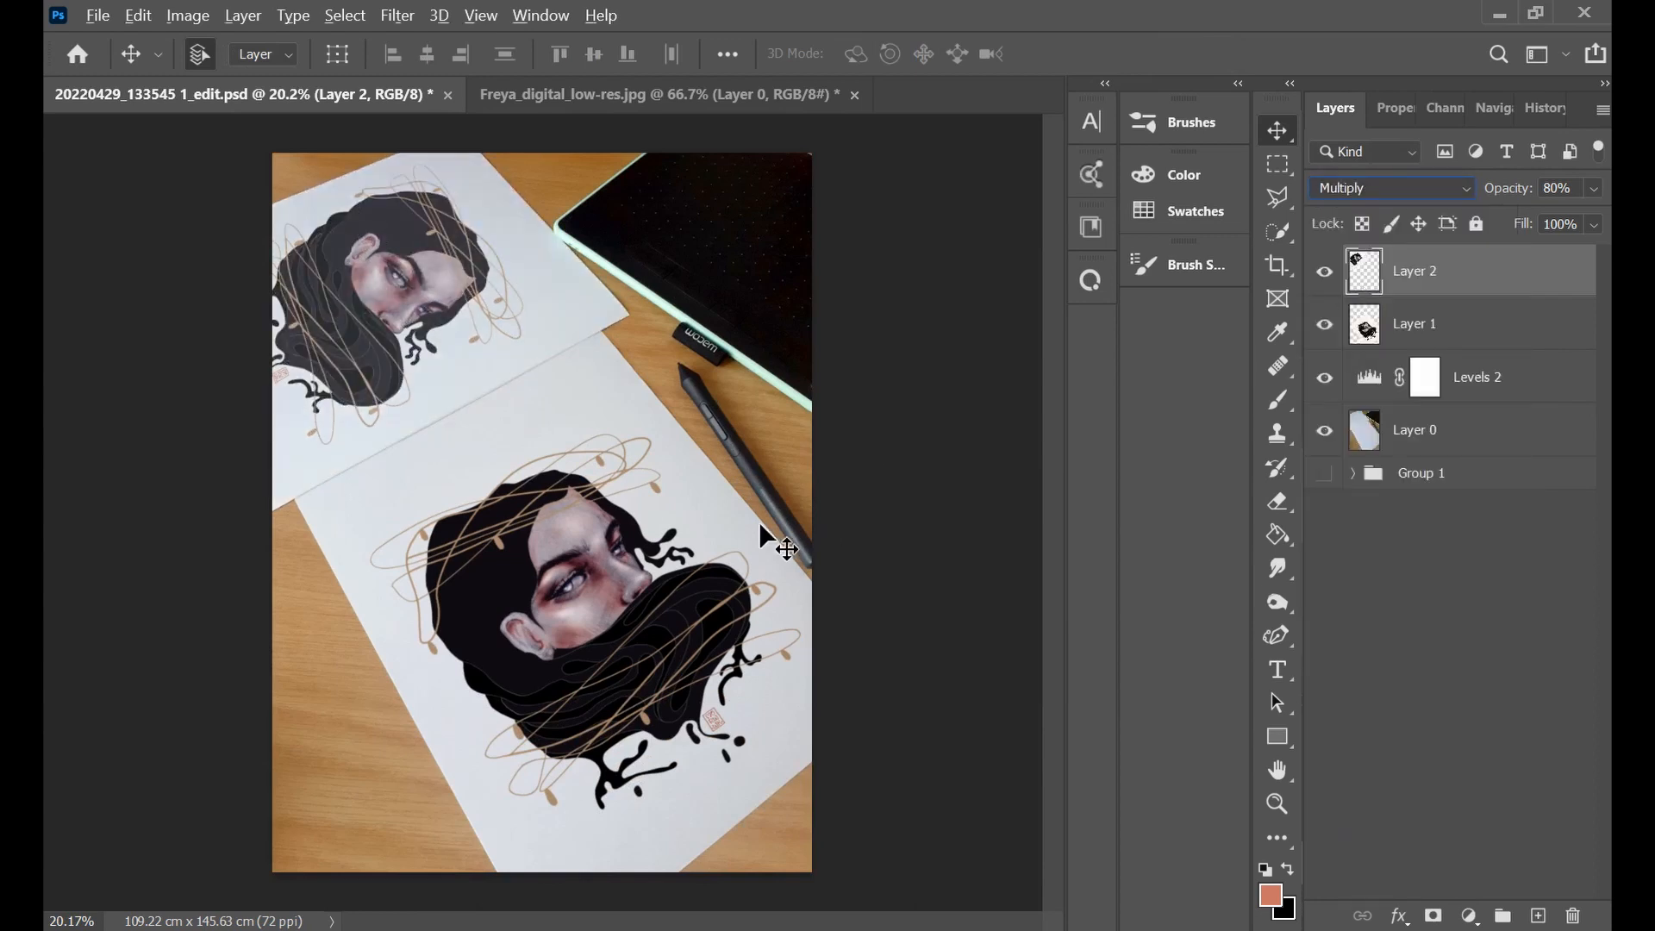
{"action": "left_click", "coordinate": [953, 432]}
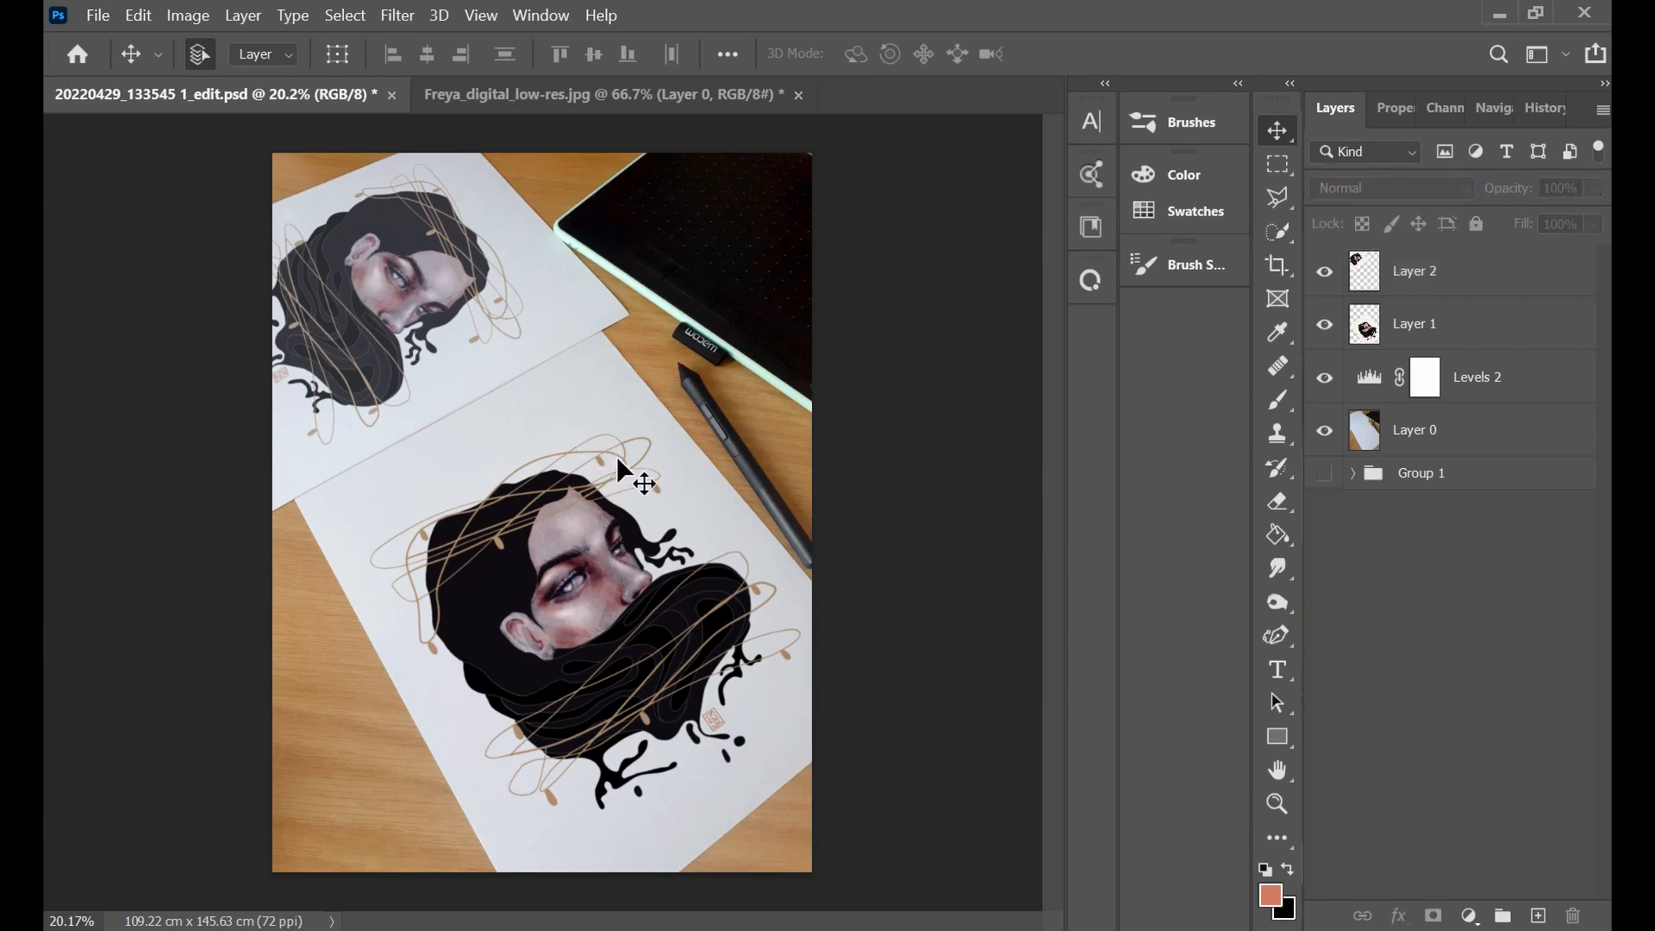
Set up saving the mockup as a JPEG copy in the Art mockups folder and show that folder's files as large icons.
{"action": "left_click", "coordinate": [100, 17]}
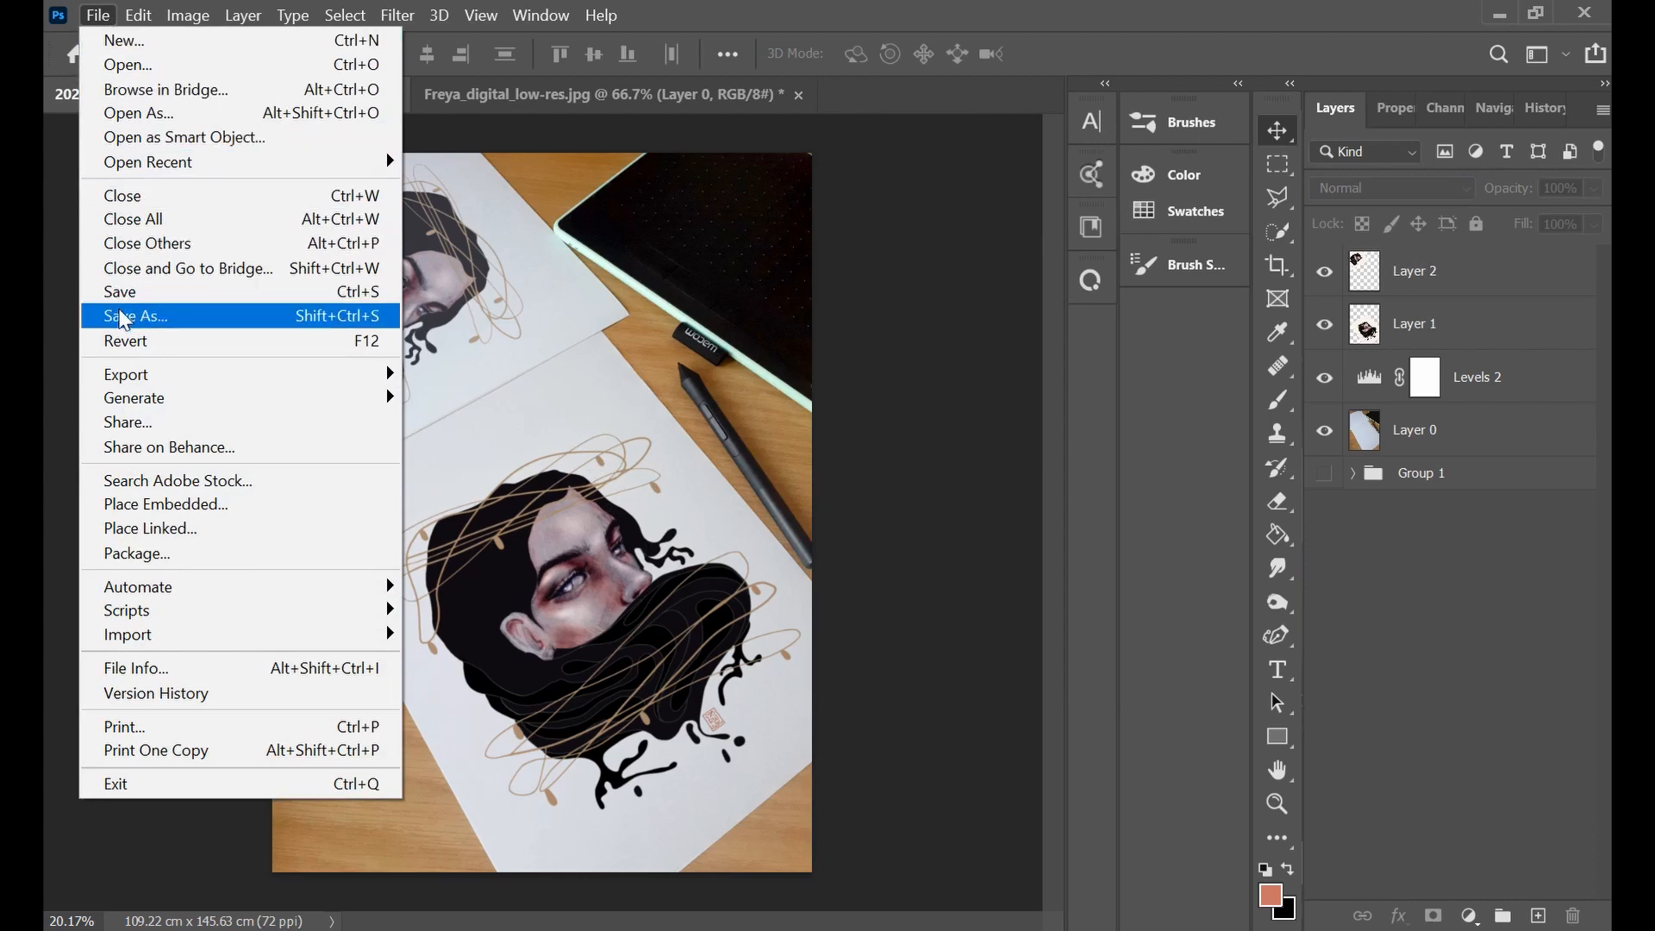
{"action": "left_click", "coordinate": [125, 317]}
{"action": "left_click", "coordinate": [816, 648]}
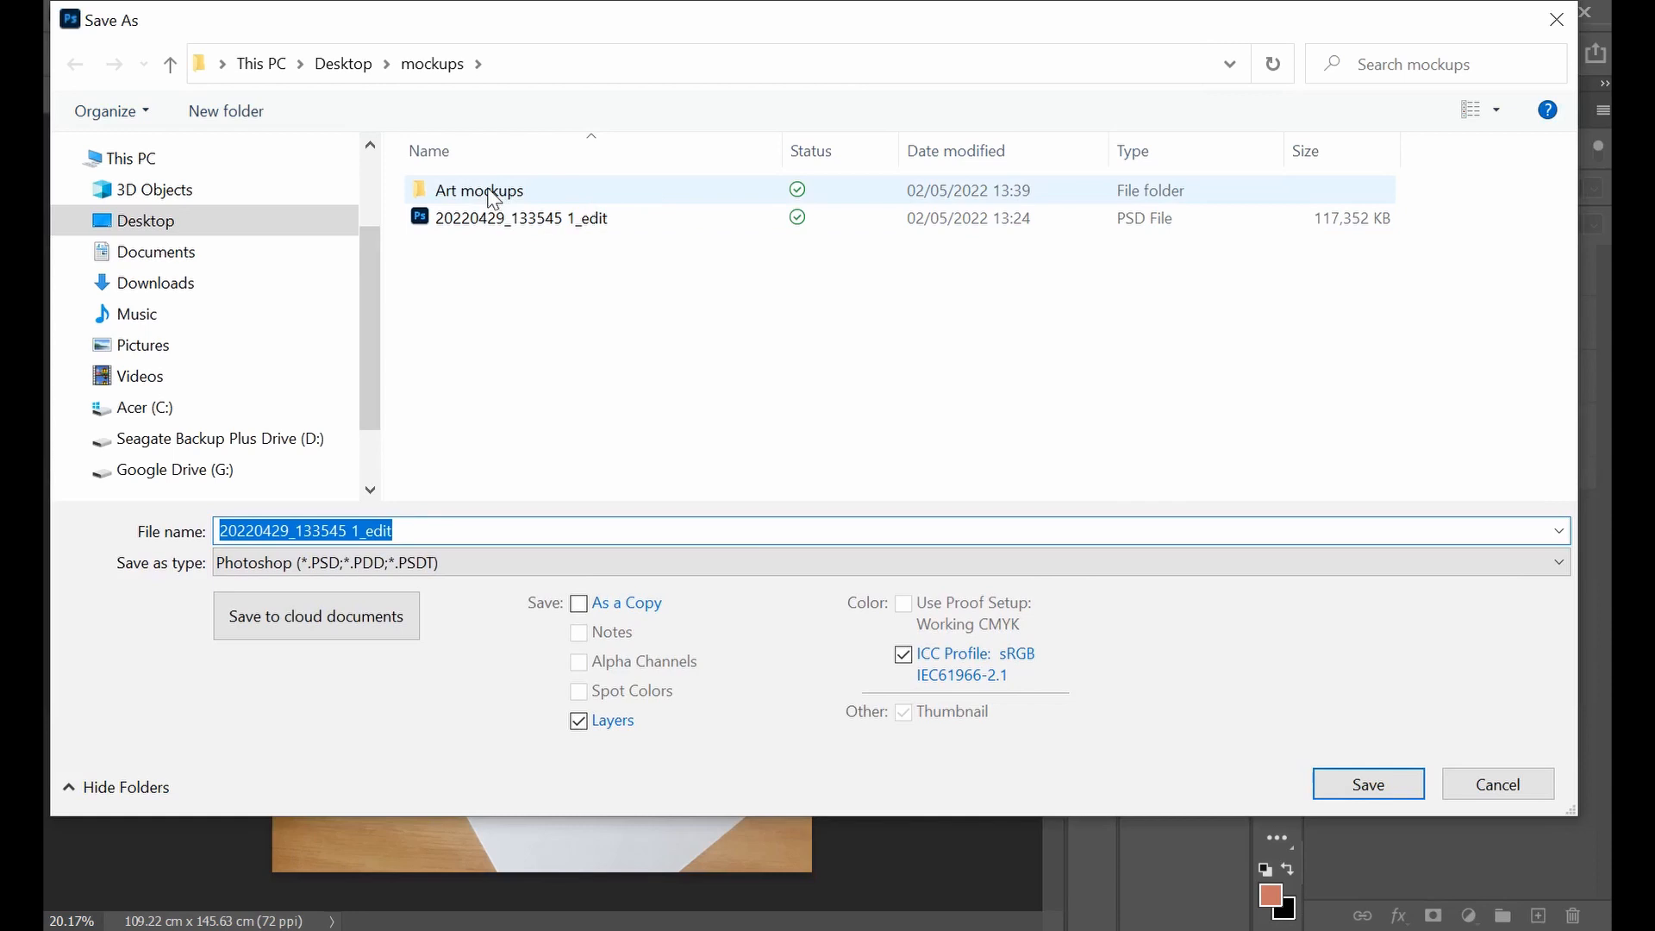
{"action": "left_click", "coordinate": [494, 195]}
{"action": "double_click", "coordinate": [678, 197]}
{"action": "left_click", "coordinate": [562, 565]}
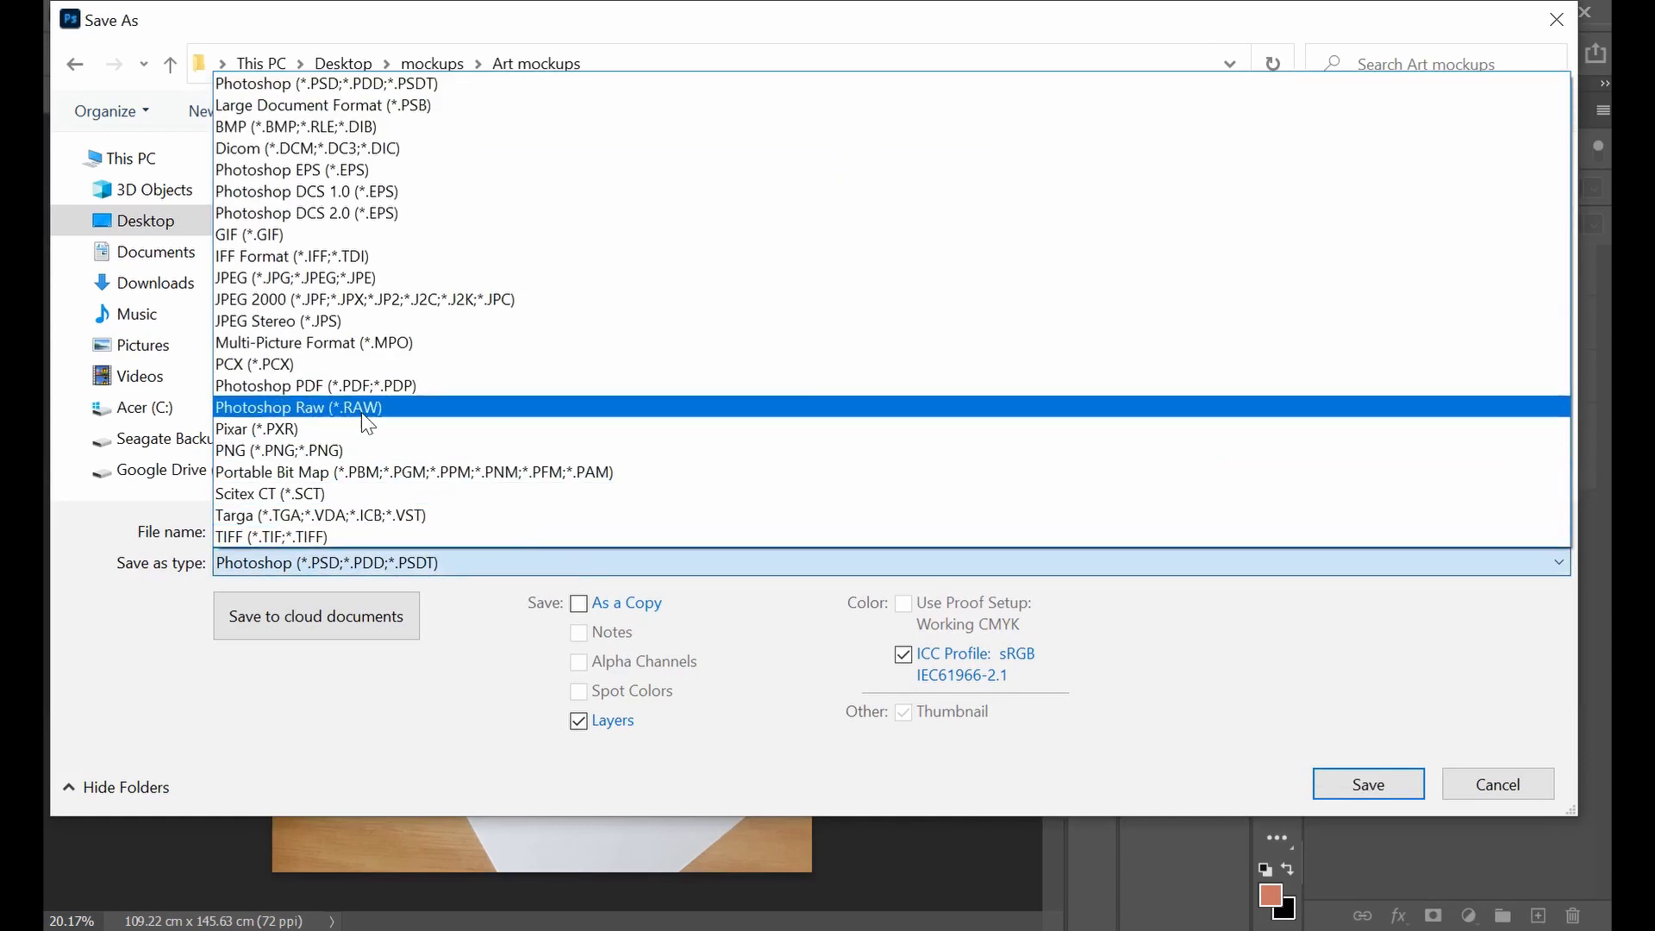
{"action": "left_click", "coordinate": [343, 280]}
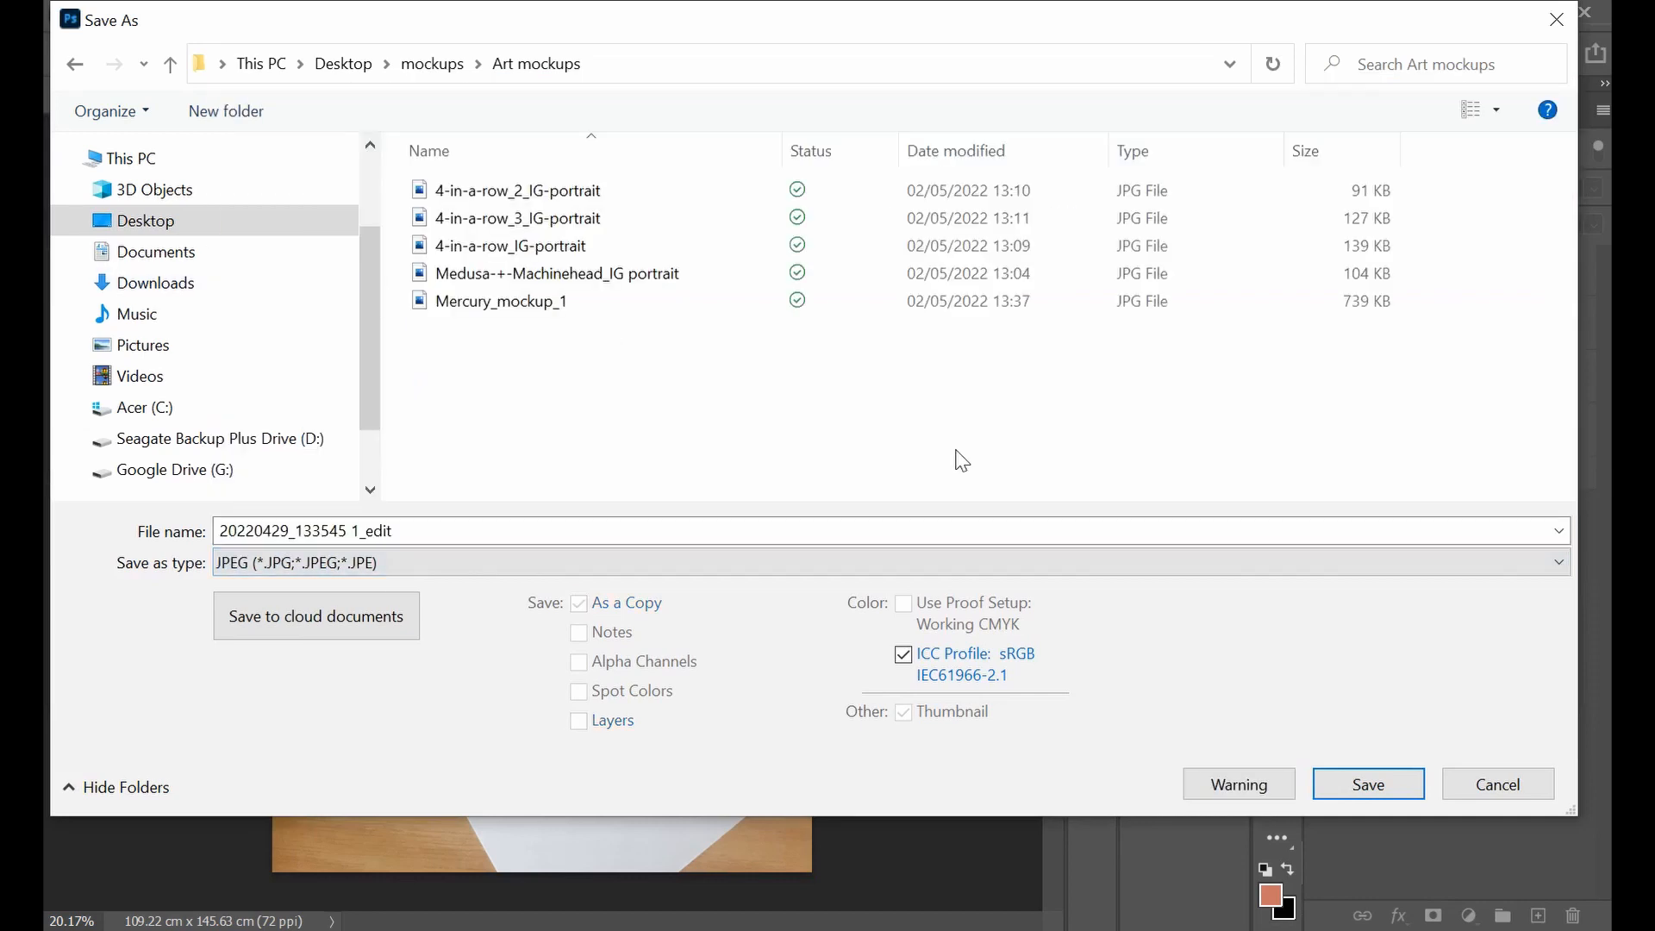
{"action": "left_click", "coordinate": [1497, 111]}
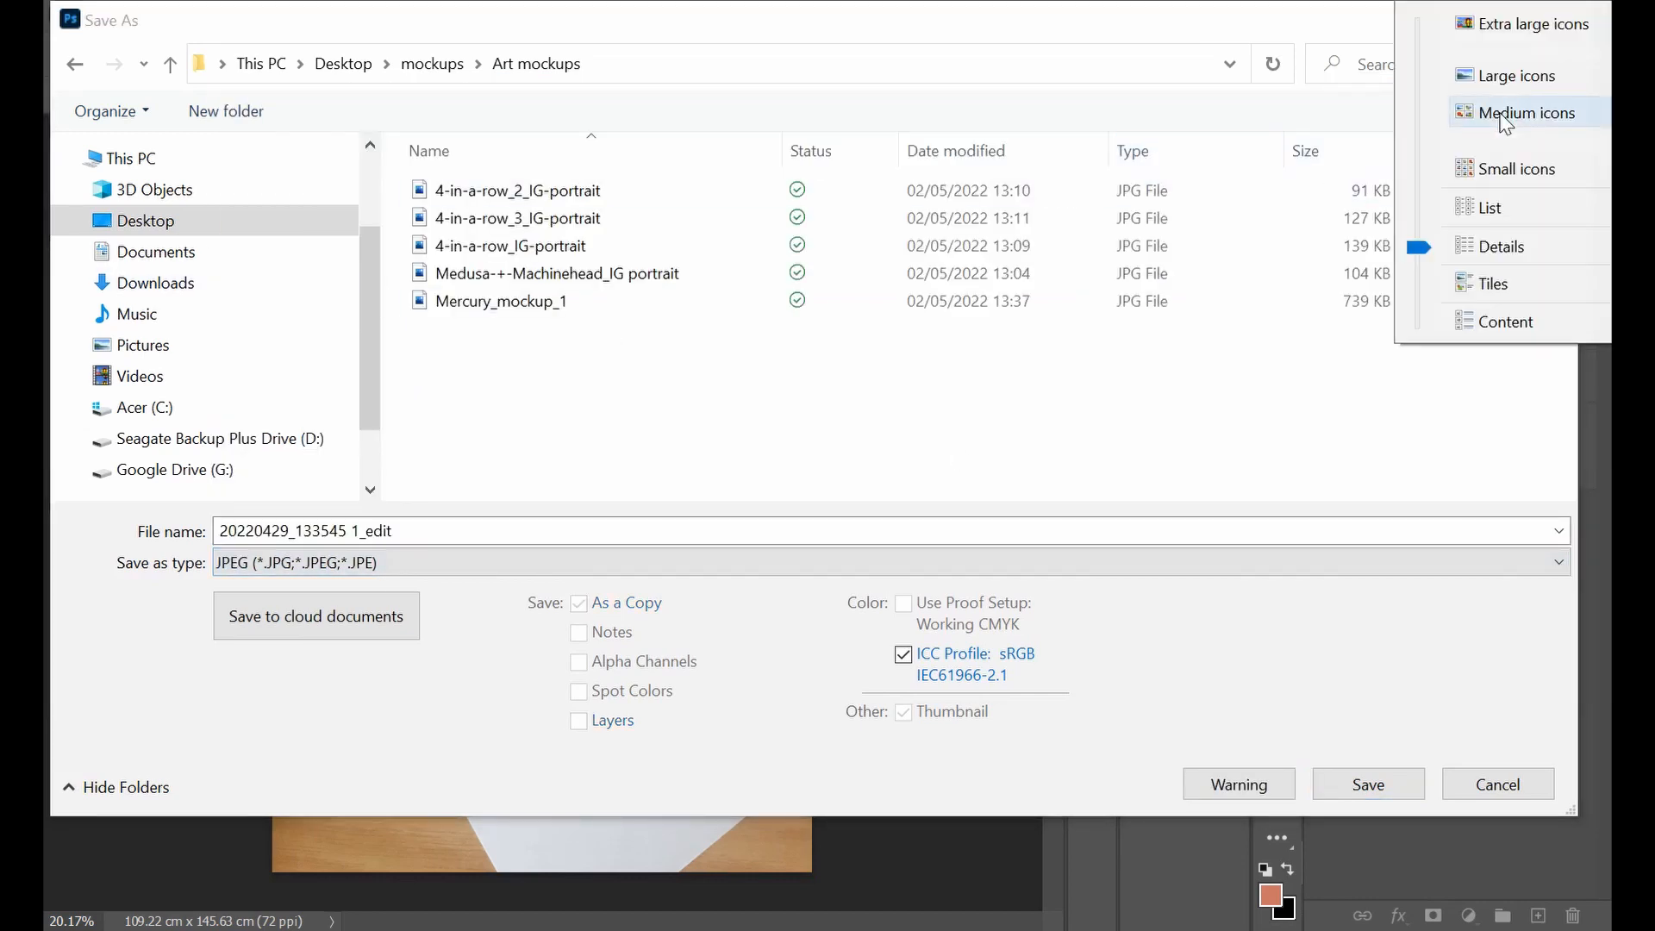
{"action": "left_click", "coordinate": [1510, 75]}
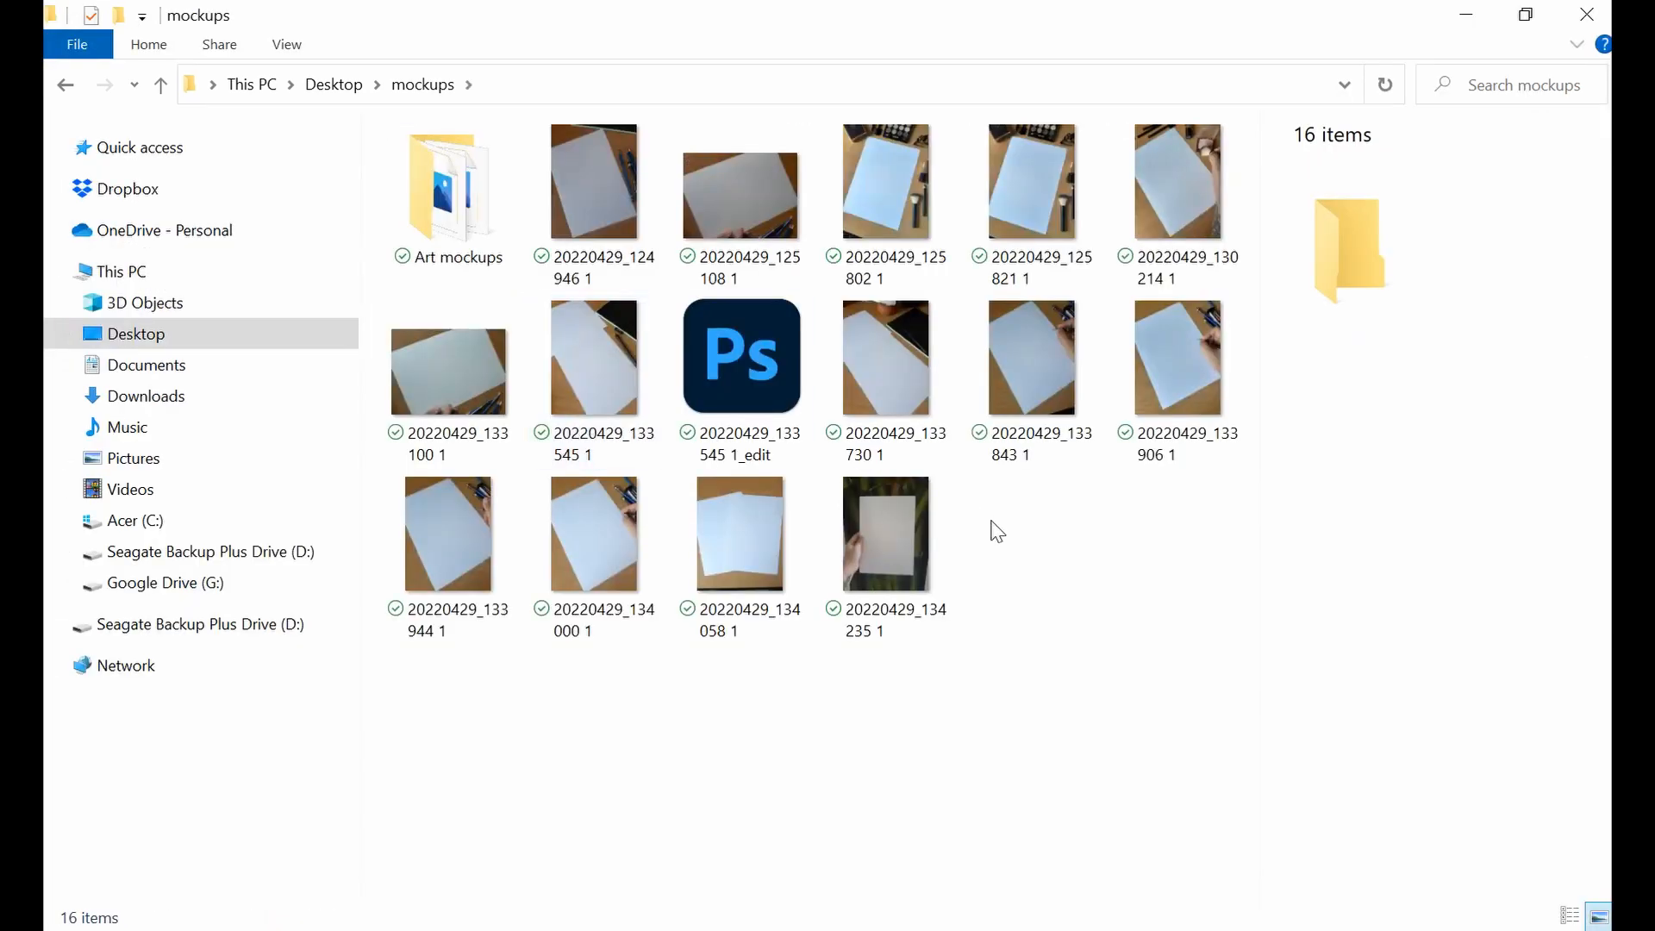
Switch to File Explorer and open the image Mercury_mockup_1 from the Art mockups folder to view the exported mockup.
{"action": "double_click", "coordinate": [458, 163]}
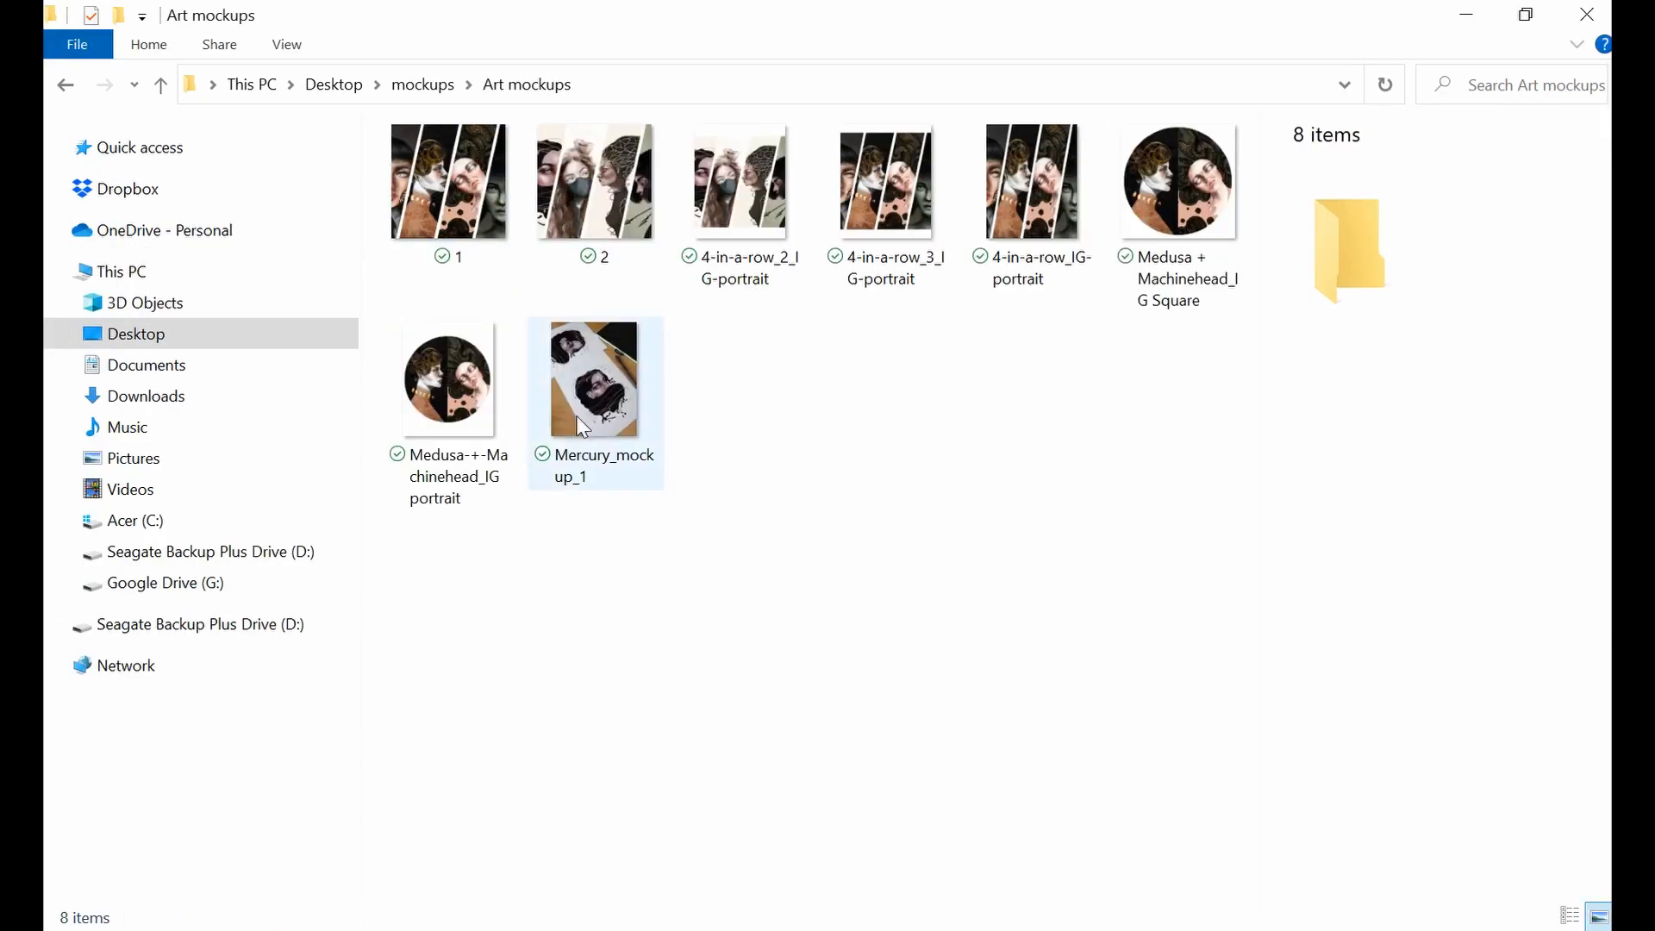
{"action": "double_click", "coordinate": [582, 425]}
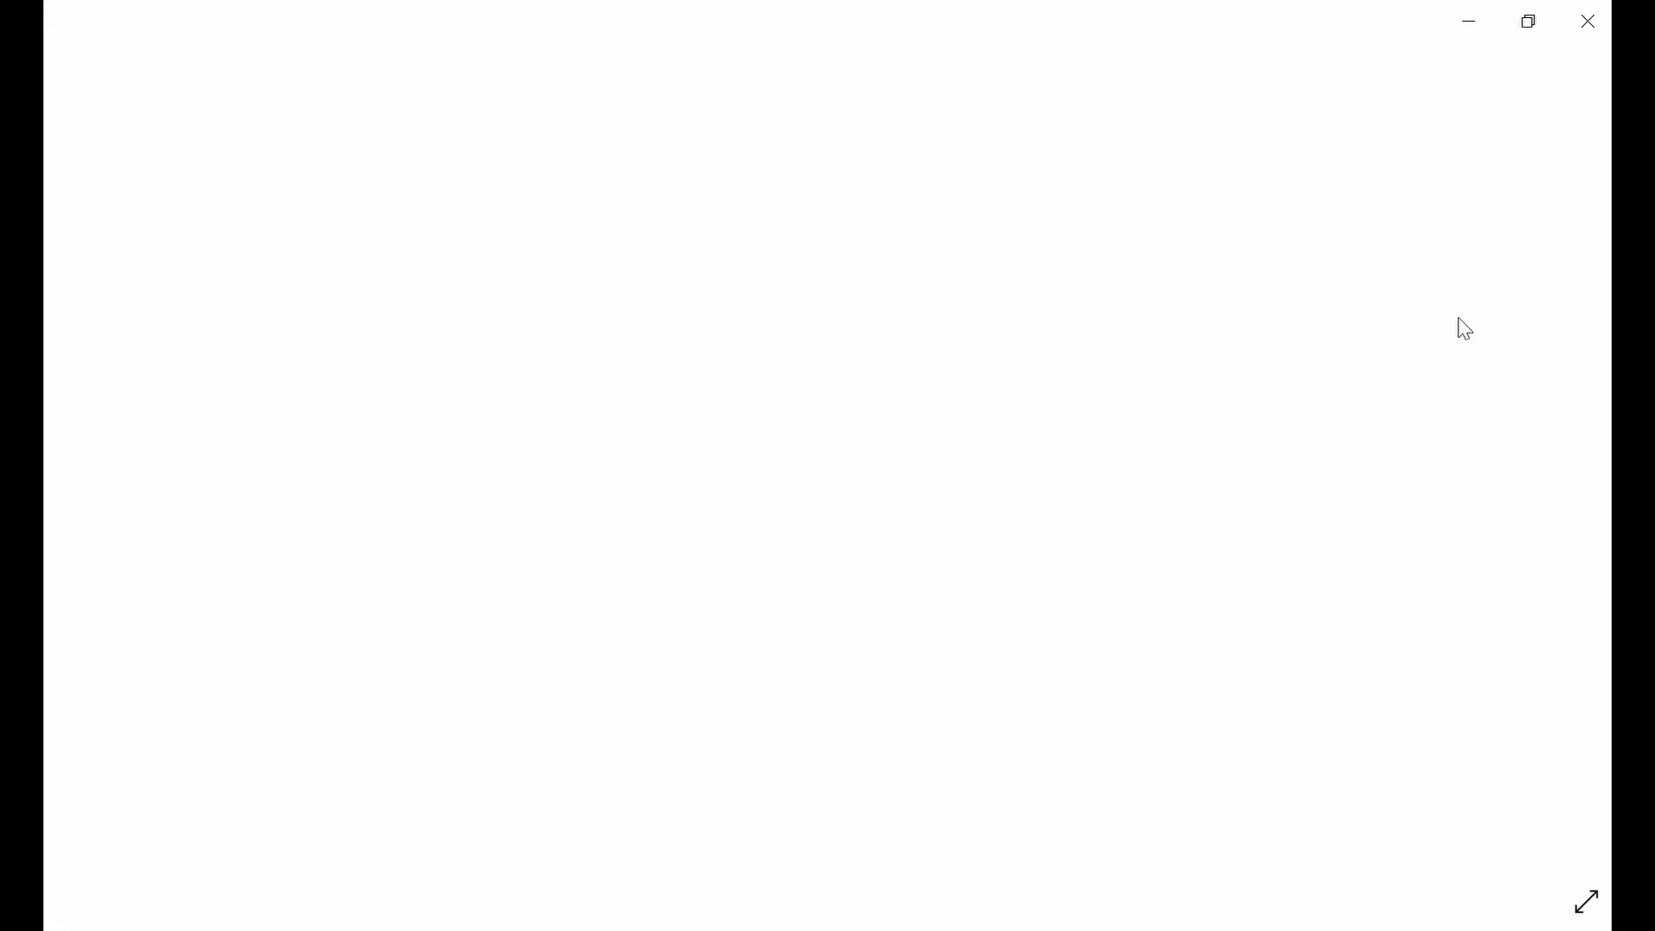